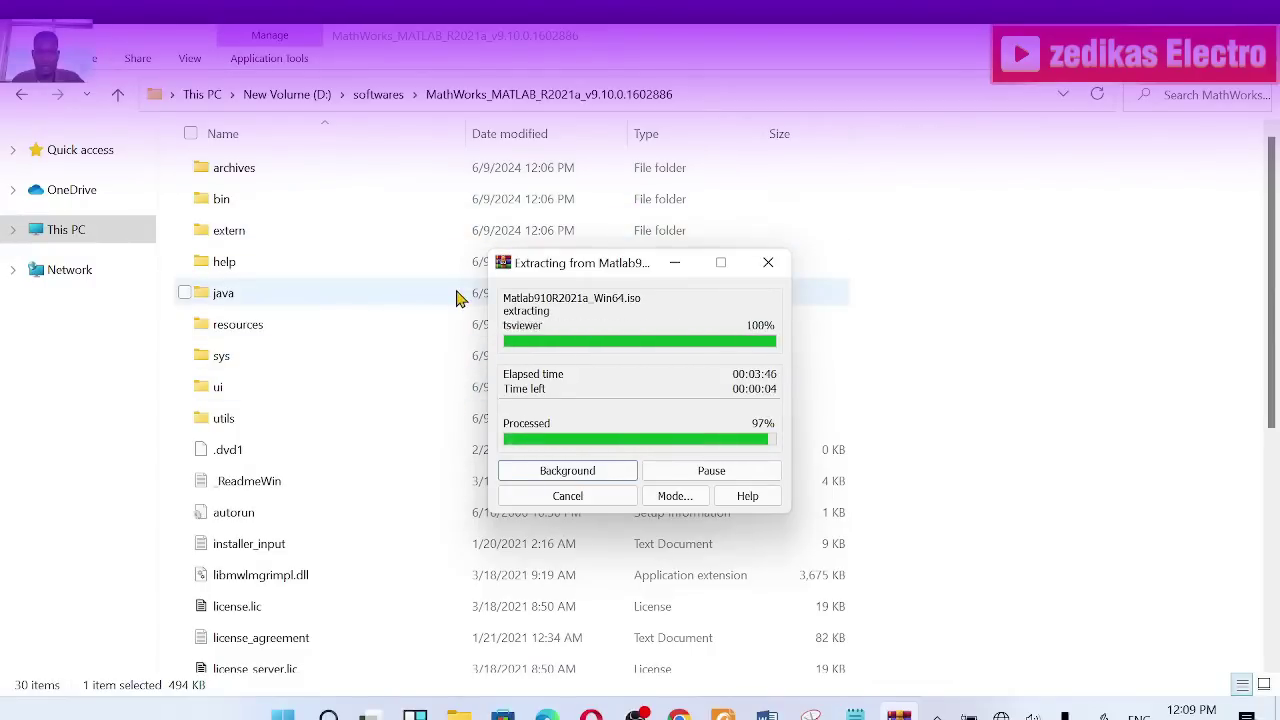
Run the setup application from the extracted MATLAB folder, decline firewall access for the installer and bring its window to the front.
{"action": "scroll", "coordinate": [432, 320], "scroll_direction": "down", "scroll_amount": 5}
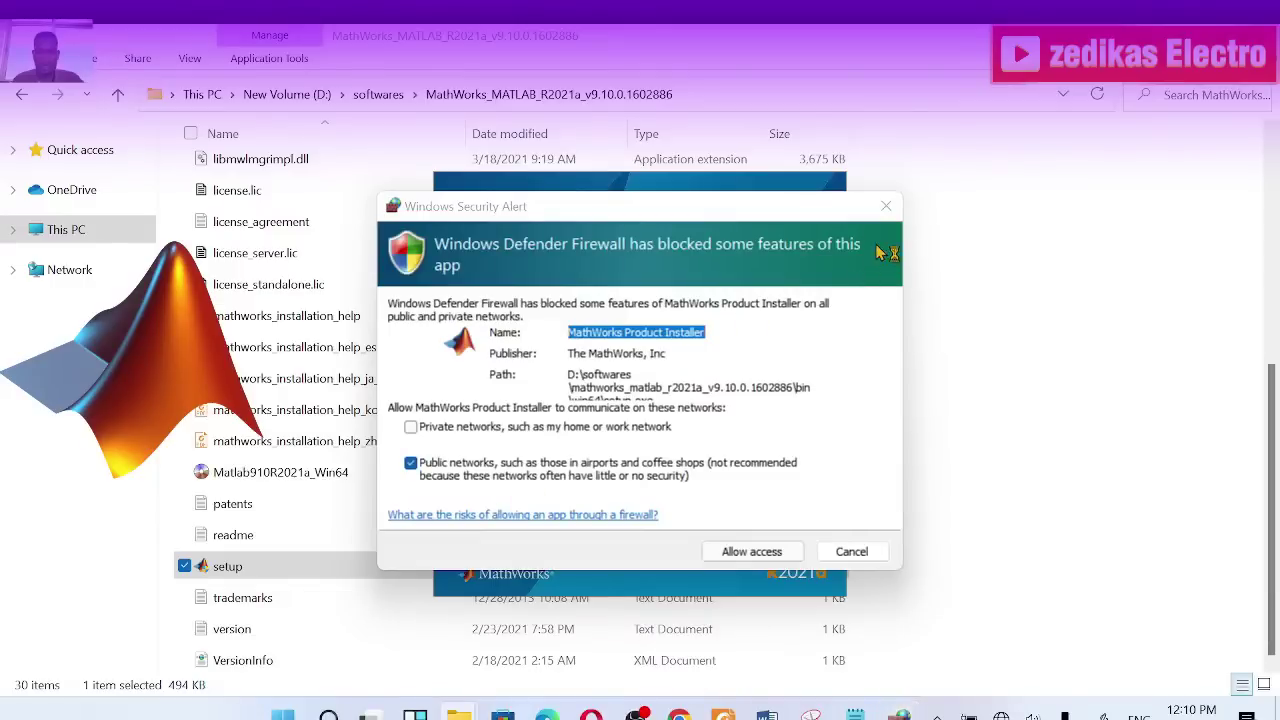
{"action": "left_click", "coordinate": [860, 555]}
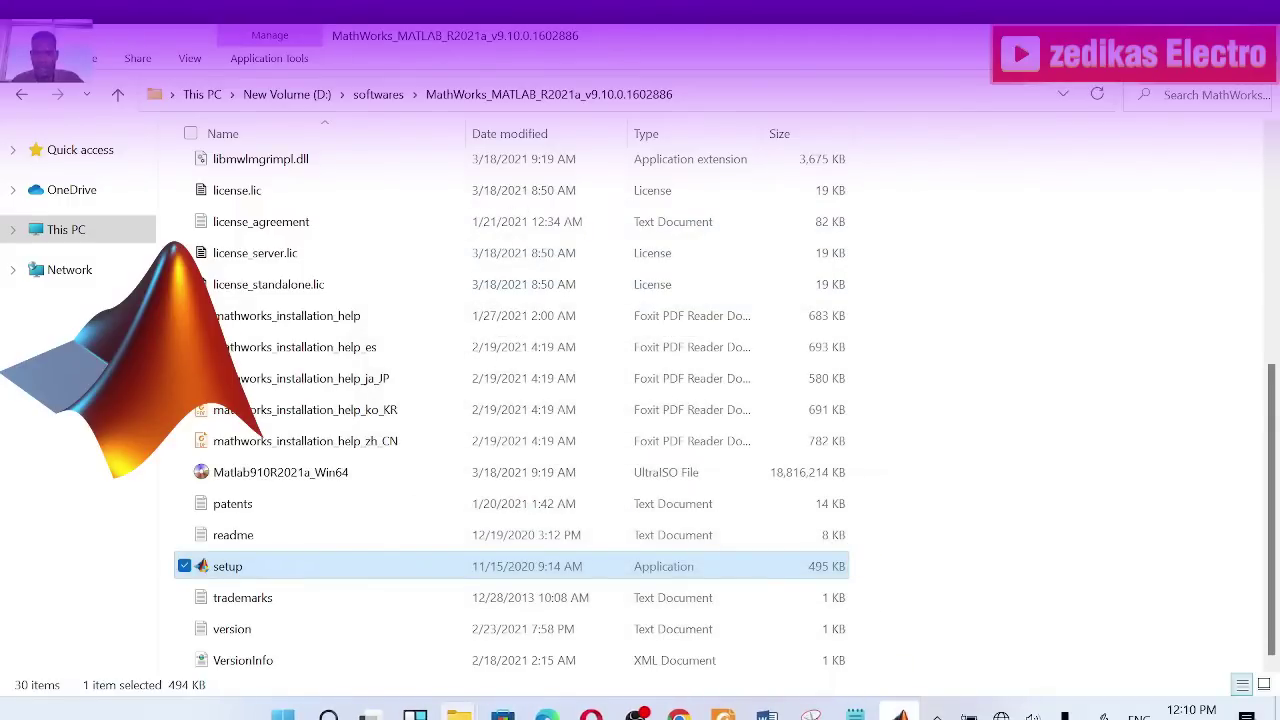
{"action": "mouse_move", "coordinate": [912, 711]}
{"action": "left_click", "coordinate": [909, 656]}
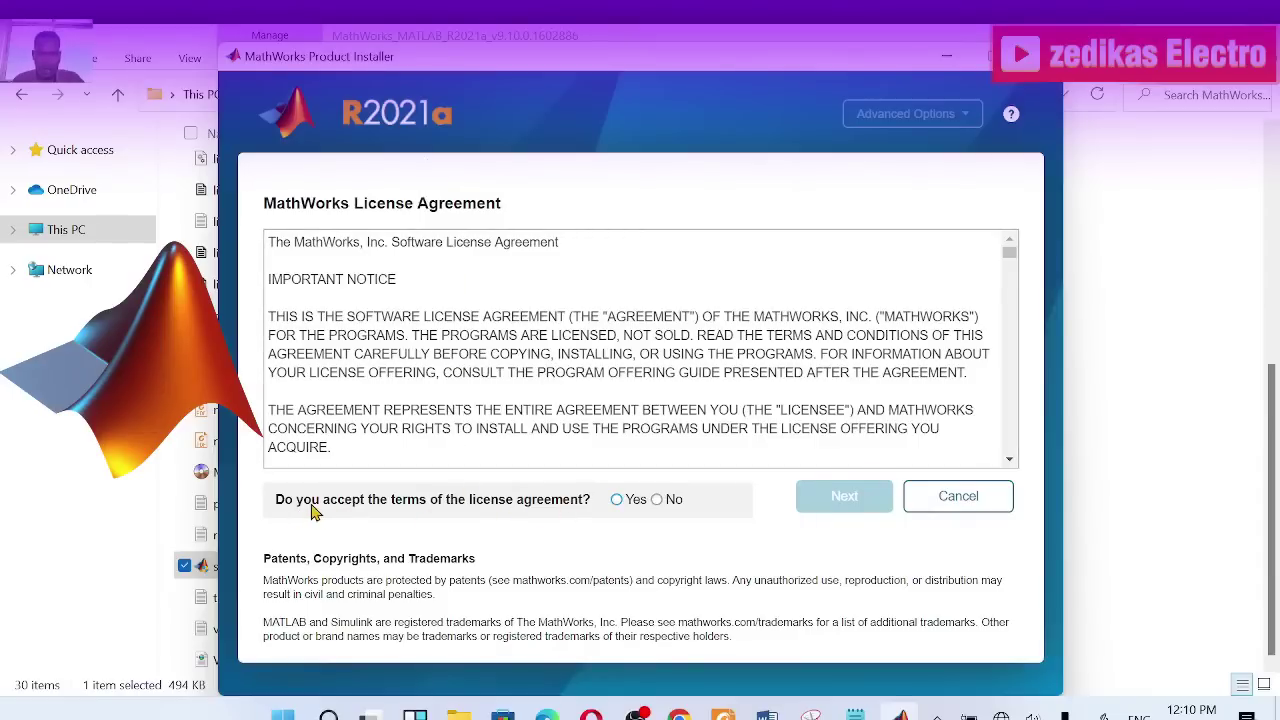
Accept the terms of the MathWorks license agreement, look through its text and continue to the licensing stage.
{"action": "left_click", "coordinate": [617, 500]}
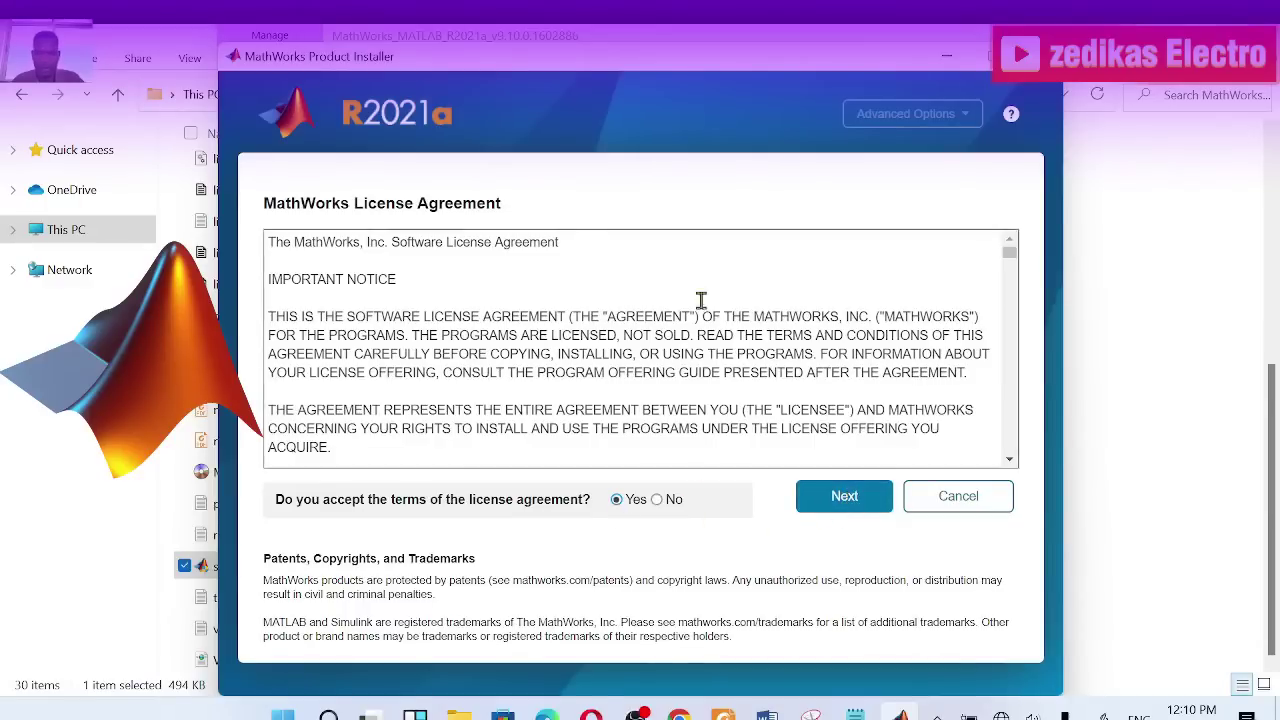
{"action": "scroll", "coordinate": [701, 301], "scroll_direction": "down", "scroll_amount": 10}
{"action": "scroll", "coordinate": [700, 305], "scroll_direction": "up", "scroll_amount": 10}
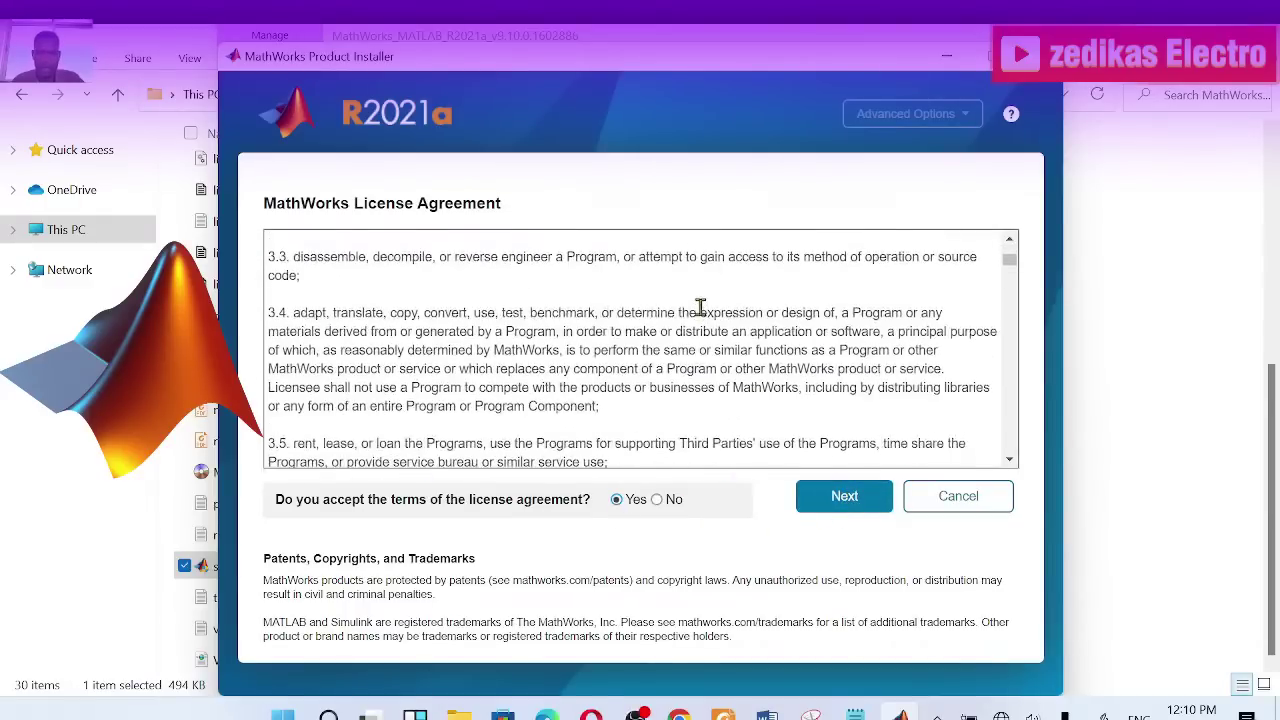
{"action": "scroll", "coordinate": [688, 311], "scroll_direction": "up", "scroll_amount": 2}
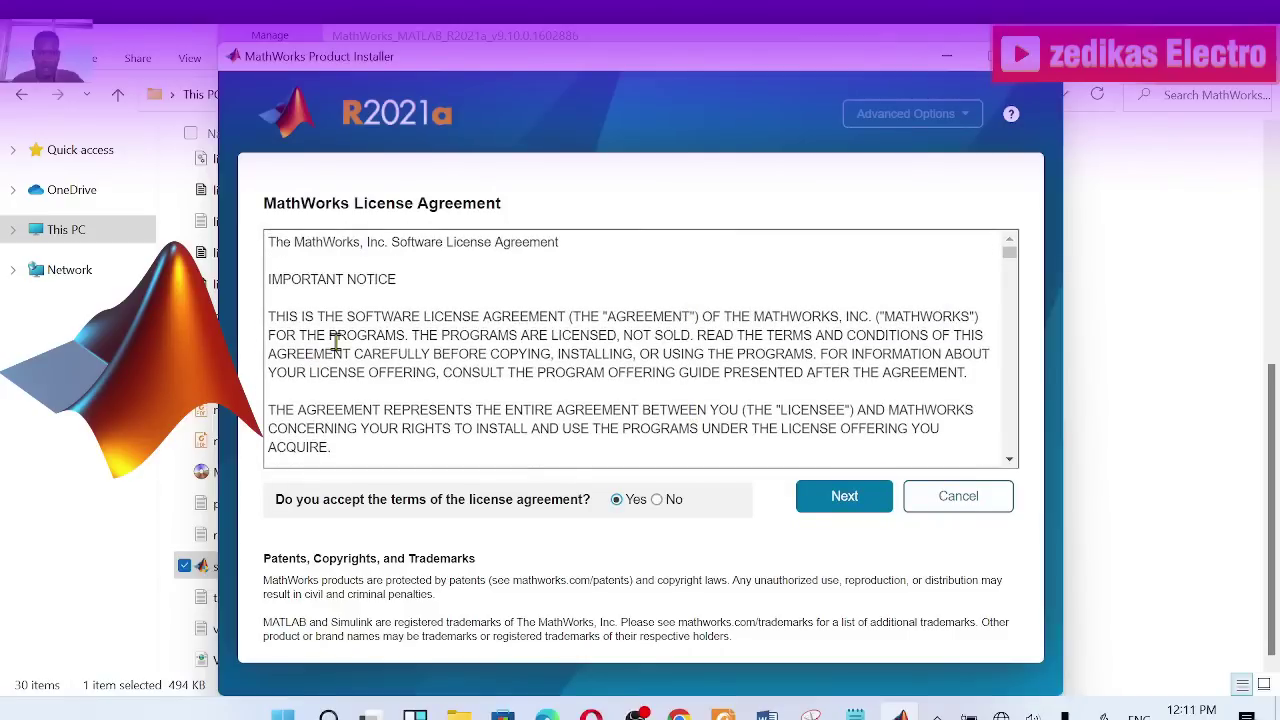
{"action": "scroll", "coordinate": [451, 303], "scroll_direction": "down", "scroll_amount": 15}
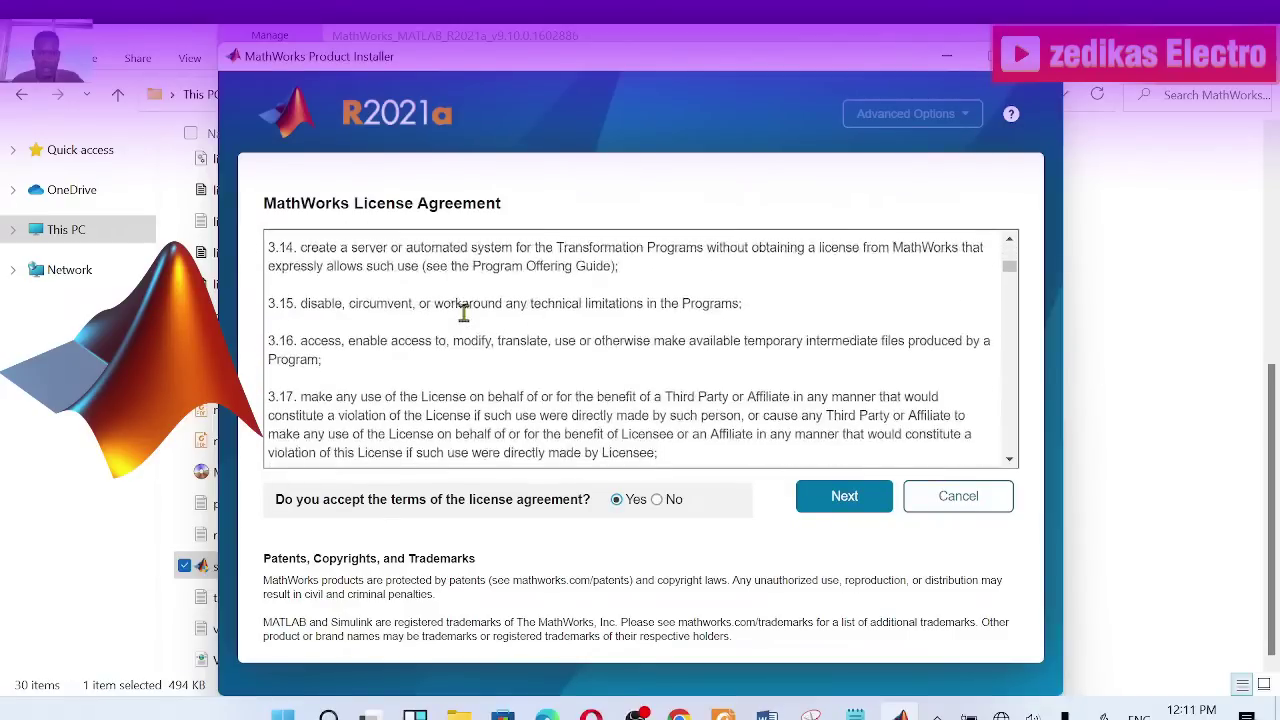
{"action": "scroll", "coordinate": [465, 315], "scroll_direction": "down", "scroll_amount": 20}
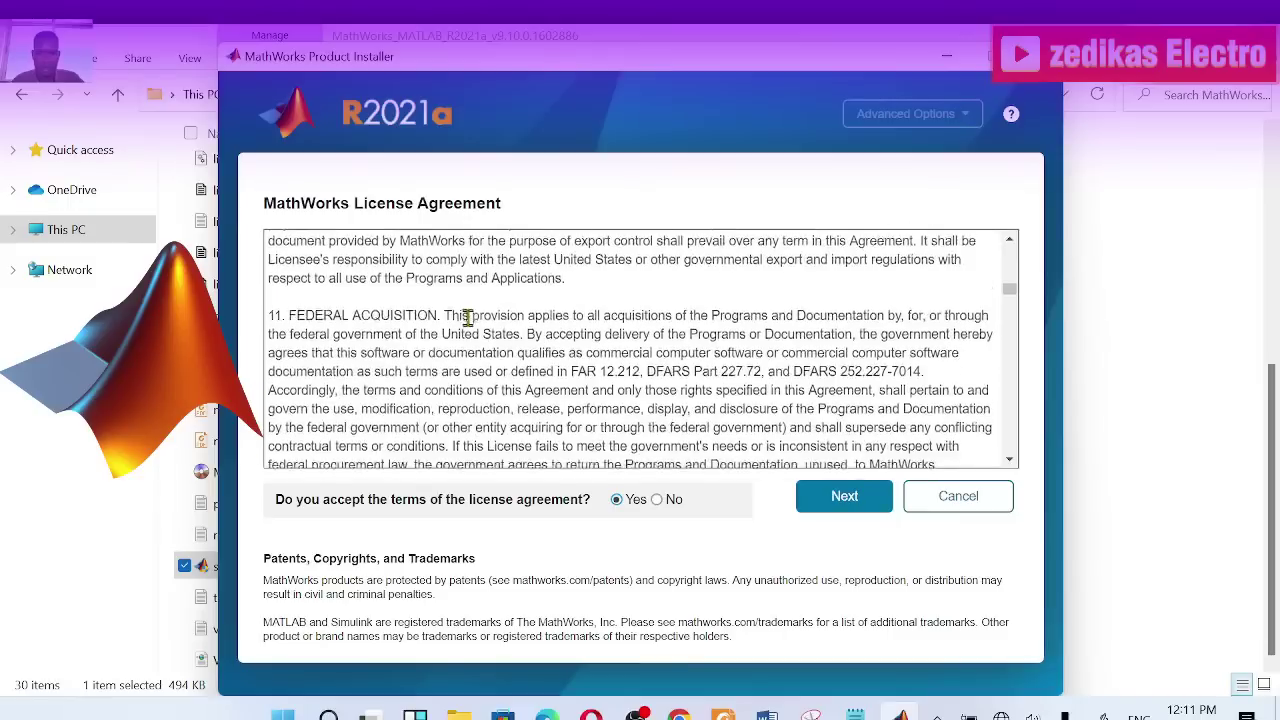
{"action": "scroll", "coordinate": [467, 318], "scroll_direction": "down", "scroll_amount": 20}
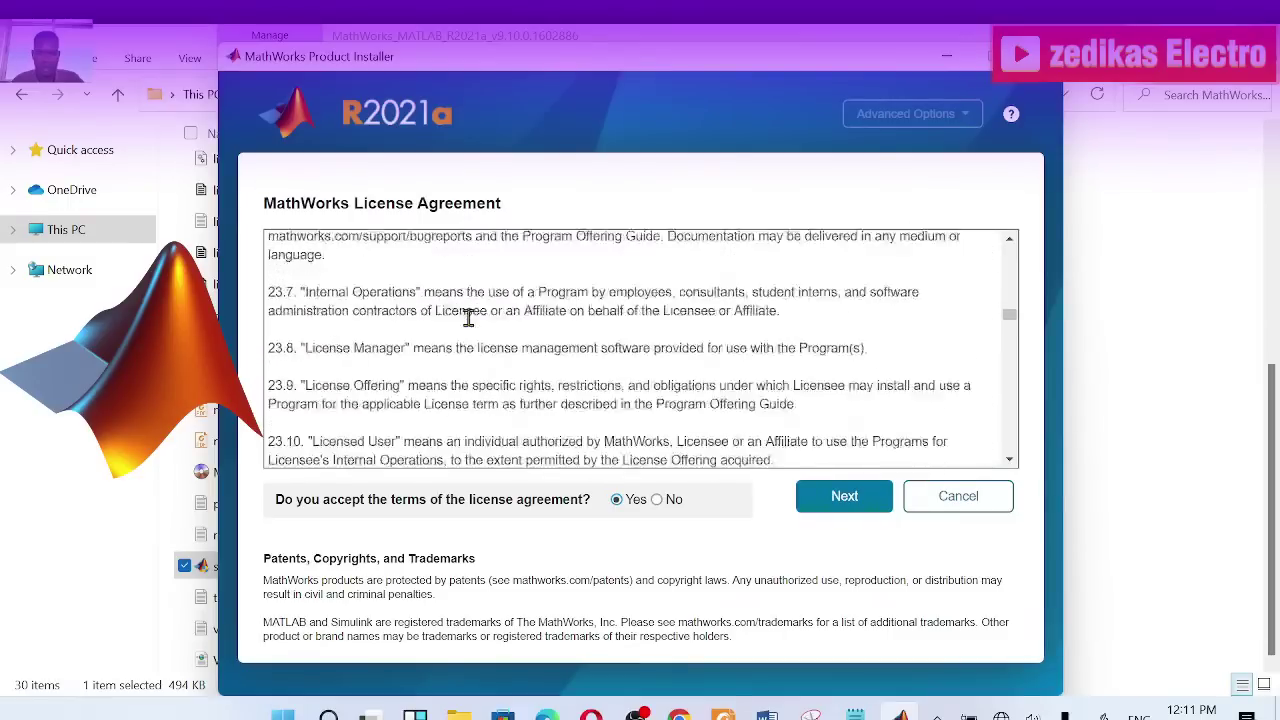
{"action": "scroll", "coordinate": [467, 318], "scroll_direction": "down", "scroll_amount": 15}
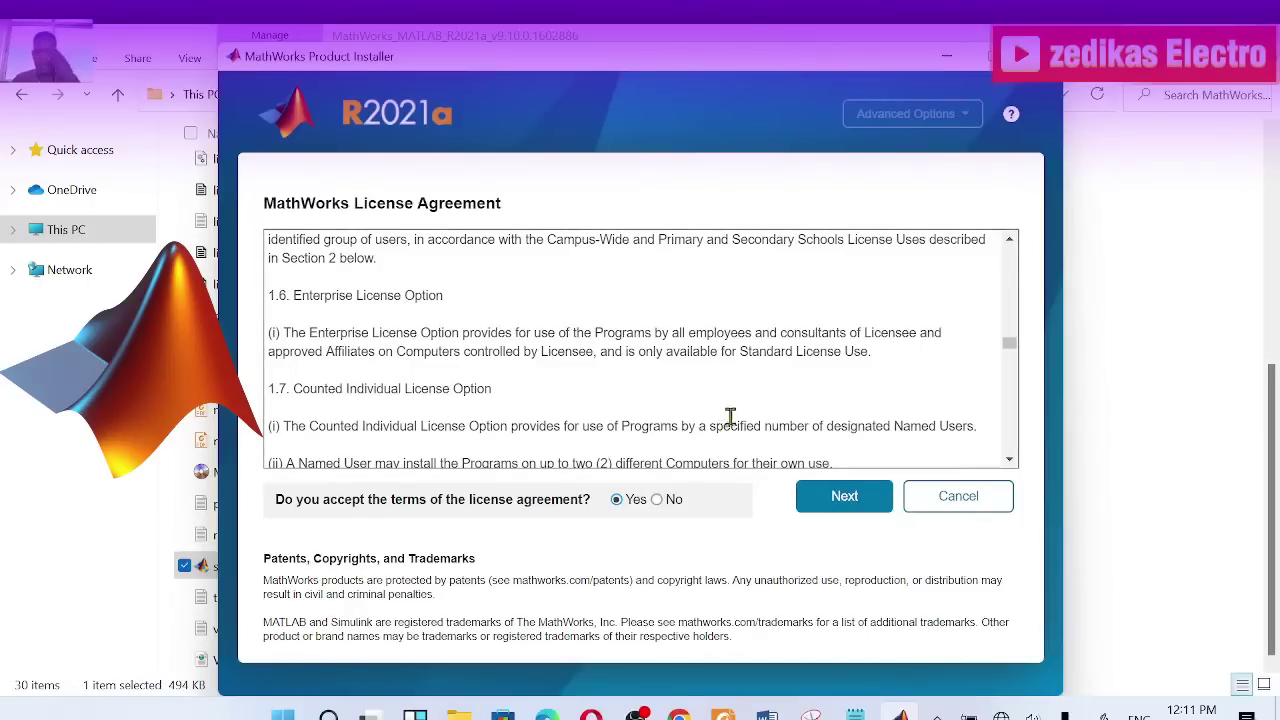
{"action": "left_click", "coordinate": [838, 496]}
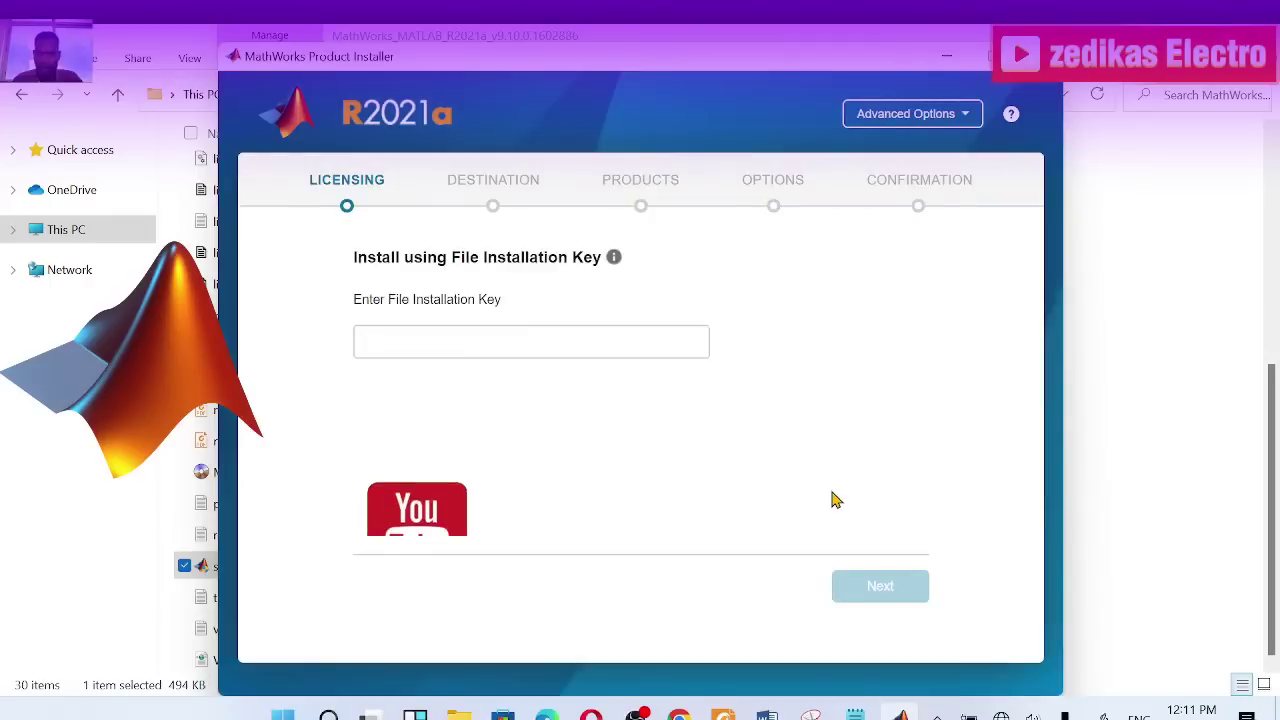
Switch to the _ReadmeWin notes in Notepad and copy the file installation key given in instruction 2.
{"action": "left_click", "coordinate": [409, 340]}
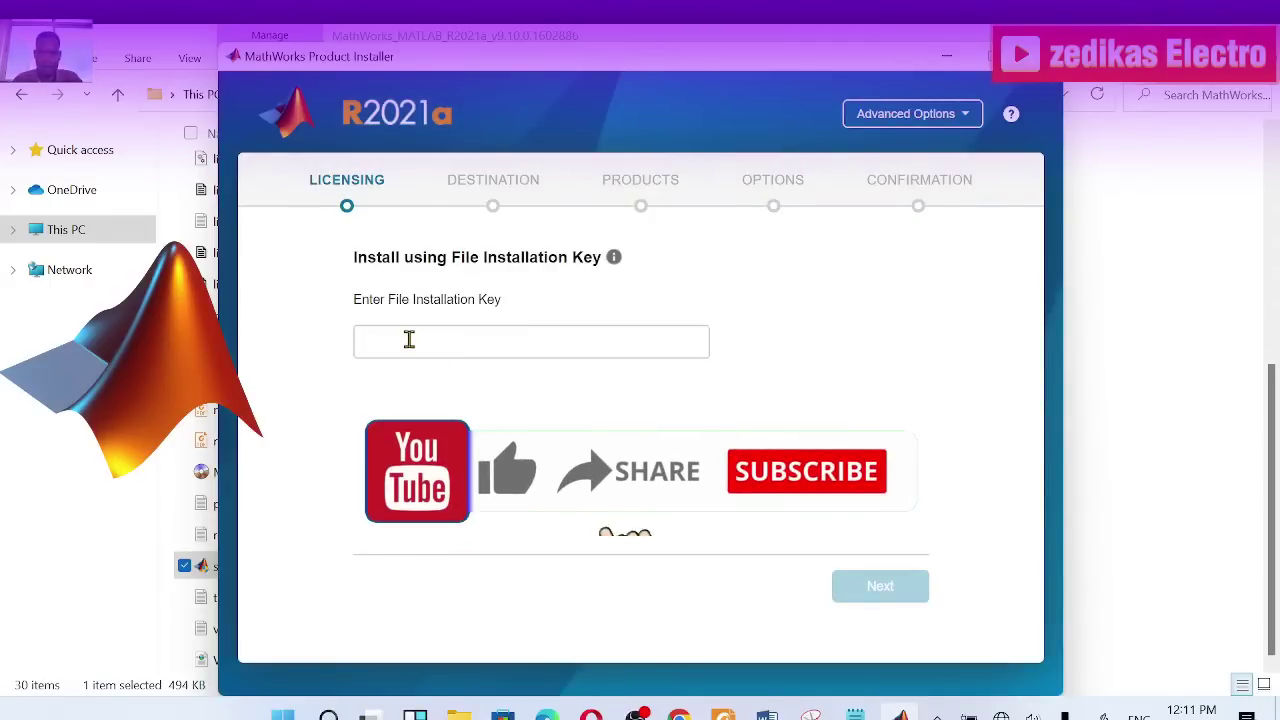
{"action": "mouse_move", "coordinate": [900, 714]}
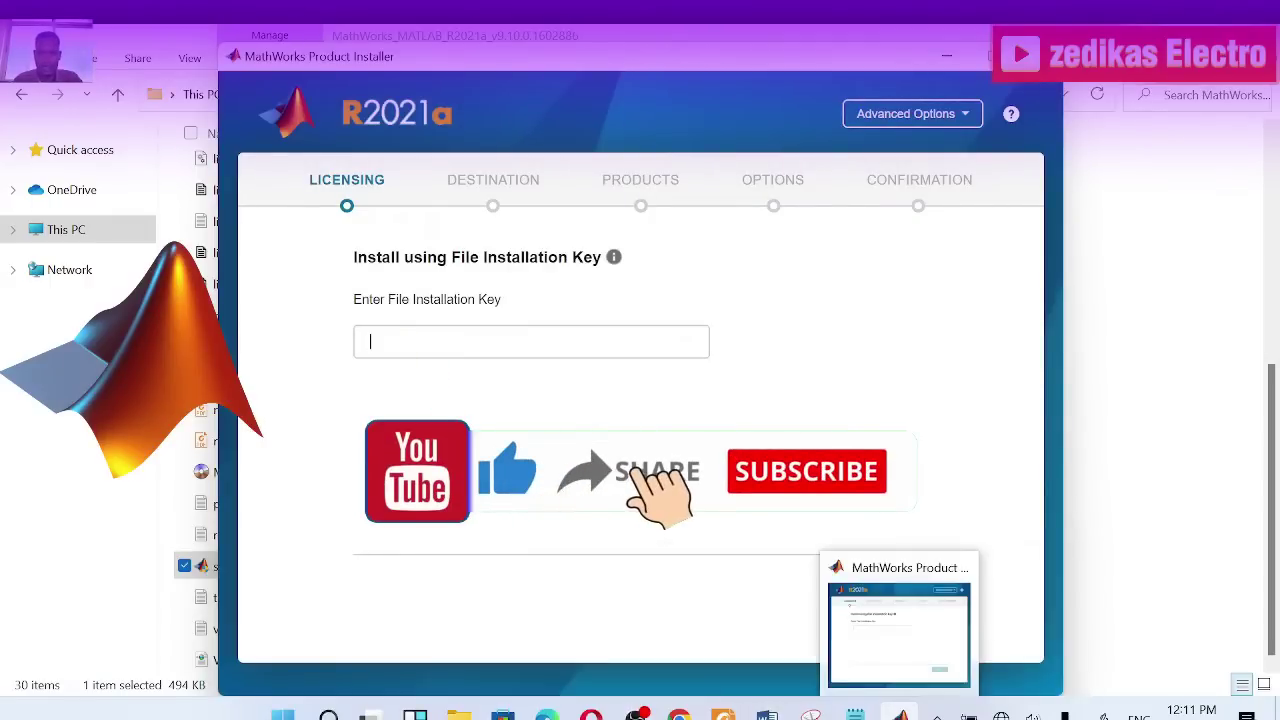
{"action": "mouse_move", "coordinate": [855, 714]}
{"action": "left_click", "coordinate": [705, 636]}
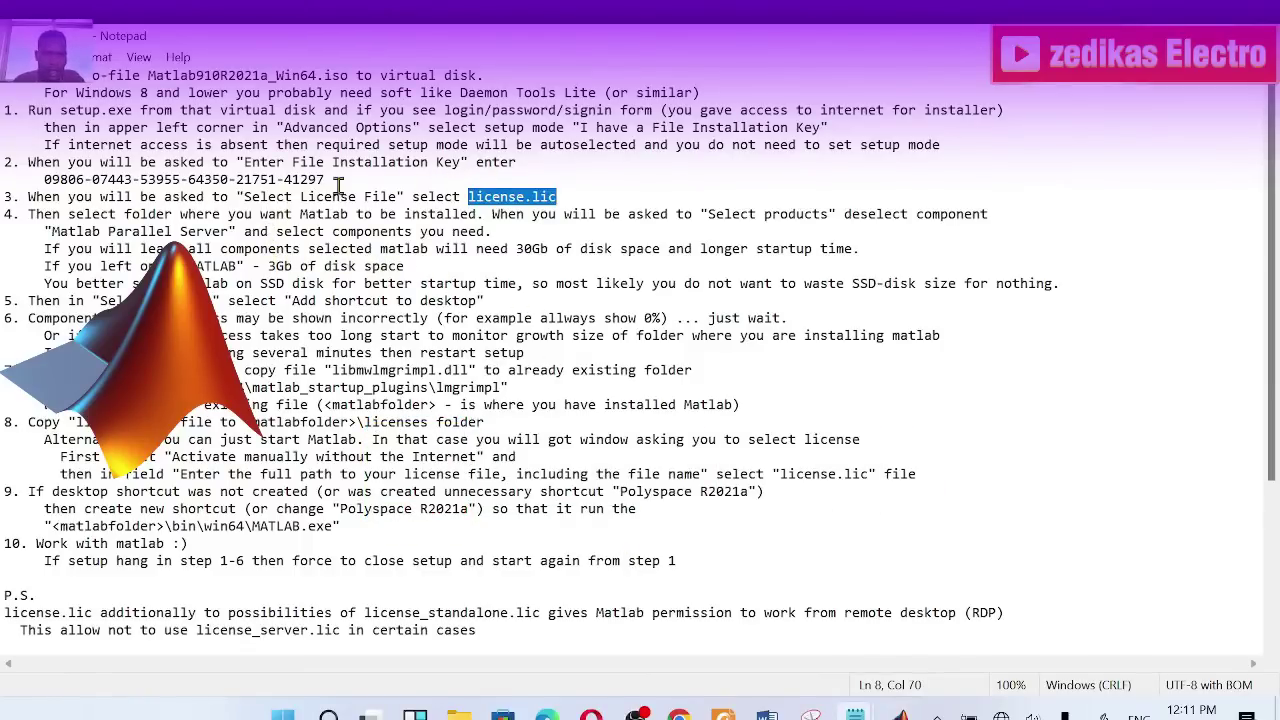
{"action": "left_click_drag", "start_coordinate": [338, 184], "coordinate": [256, 180]}
{"action": "left_click_drag", "start_coordinate": [5, 196], "coordinate": [130, 200]}
{"action": "left_click_drag", "start_coordinate": [326, 180], "coordinate": [36, 180]}
{"action": "right_click", "coordinate": [76, 180]}
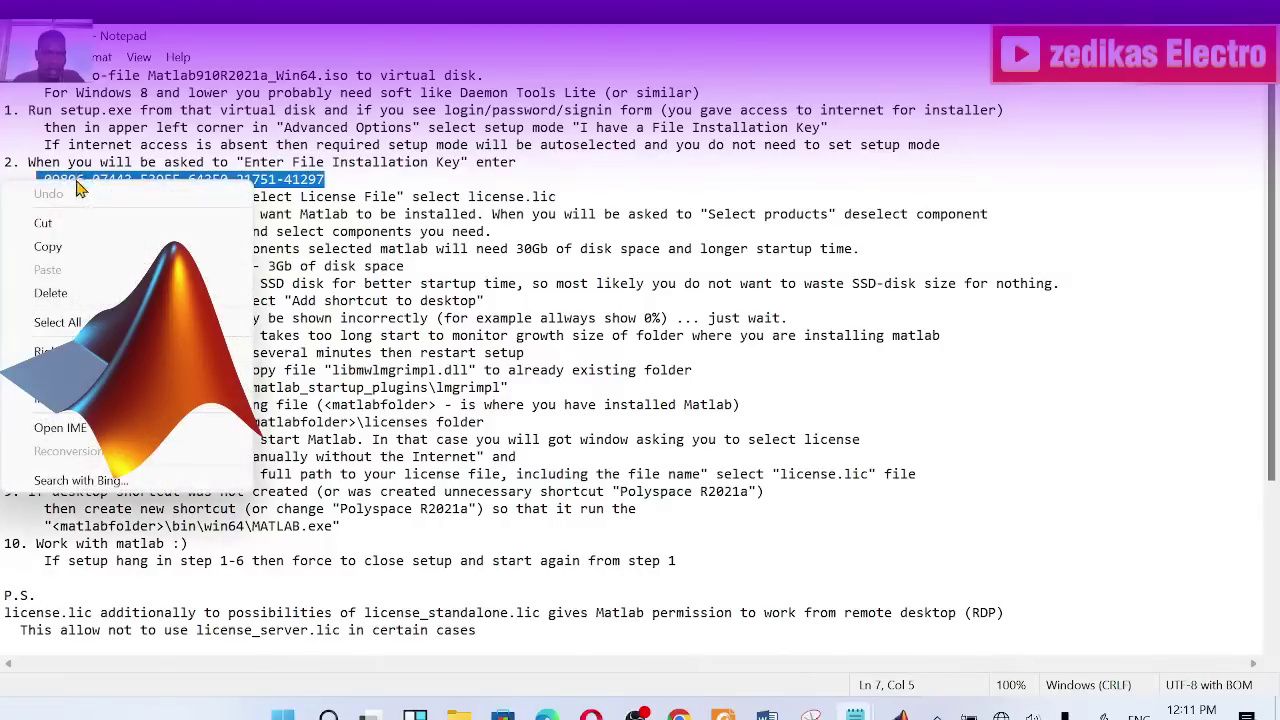
{"action": "left_click", "coordinate": [50, 247]}
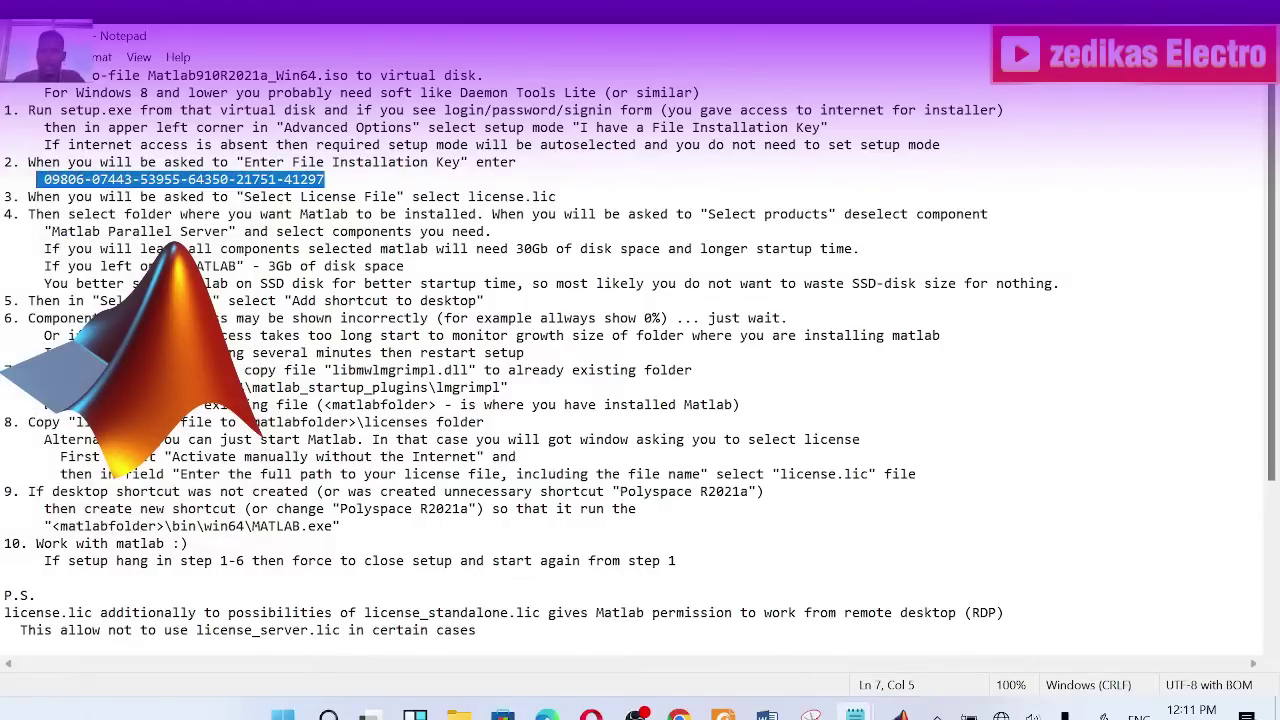
Return to the installer, paste the file installation key and continue to the license file selection.
{"action": "key", "text": "alt+Tab"}
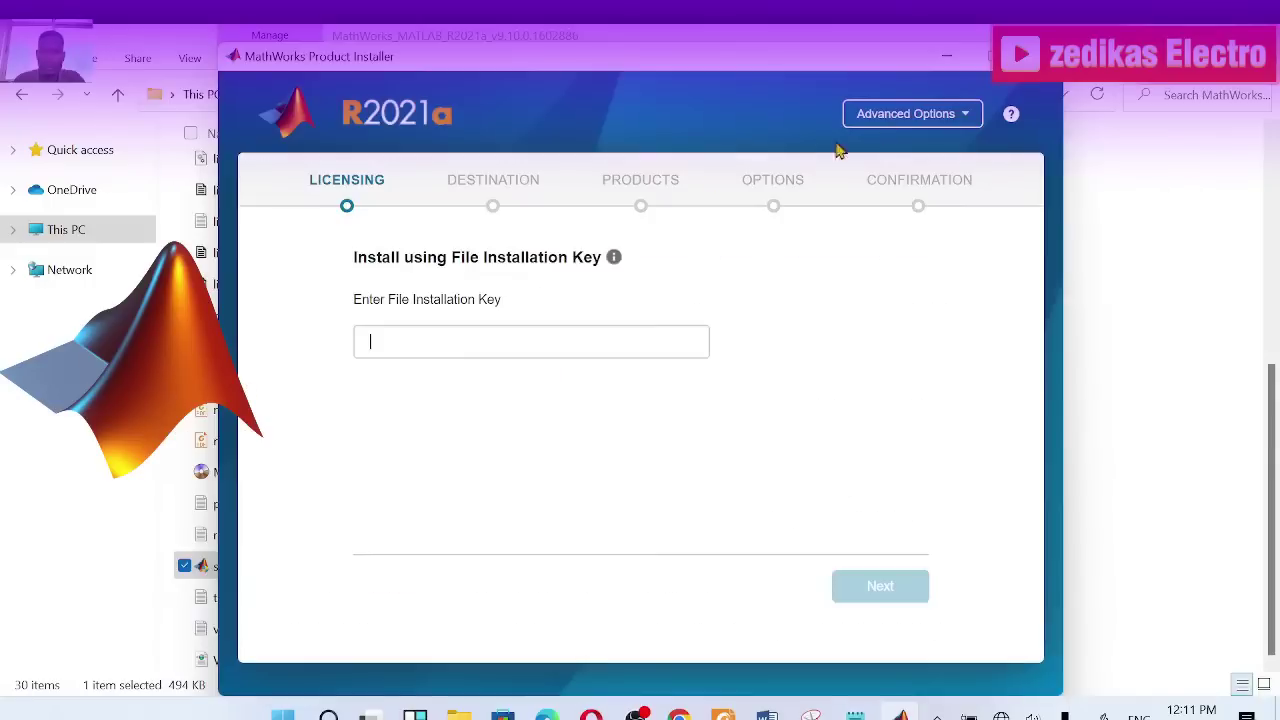
{"action": "left_click", "coordinate": [505, 340]}
{"action": "key", "text": "ctrl+v"}
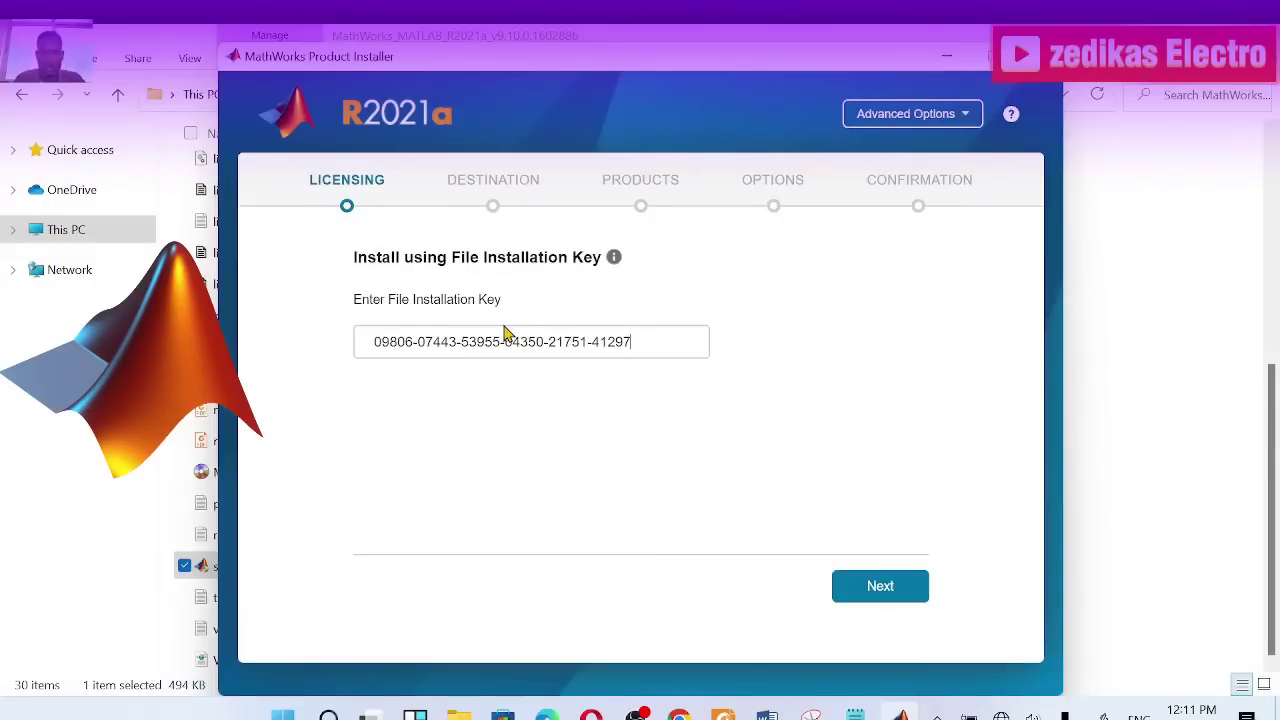
{"action": "left_click", "coordinate": [878, 588]}
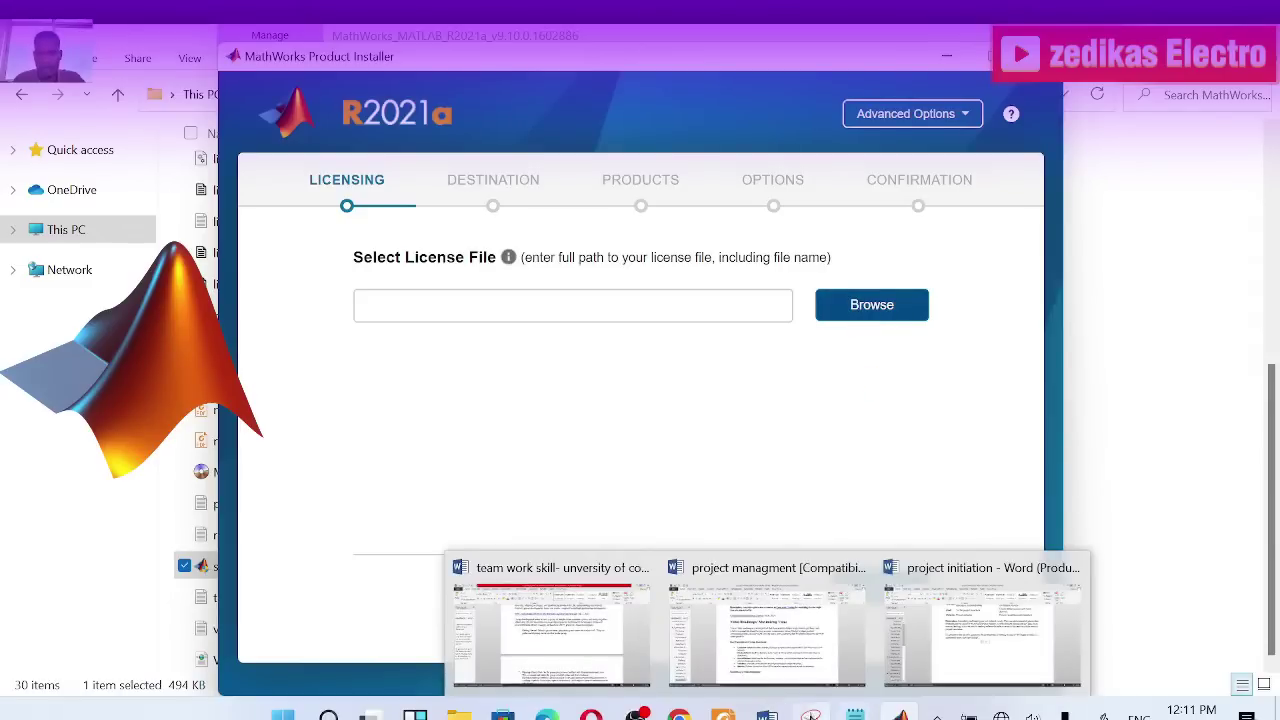
Check the license file instruction in the _ReadmeWin notes and start browsing for the license file in the installer.
{"action": "mouse_move", "coordinate": [855, 713]}
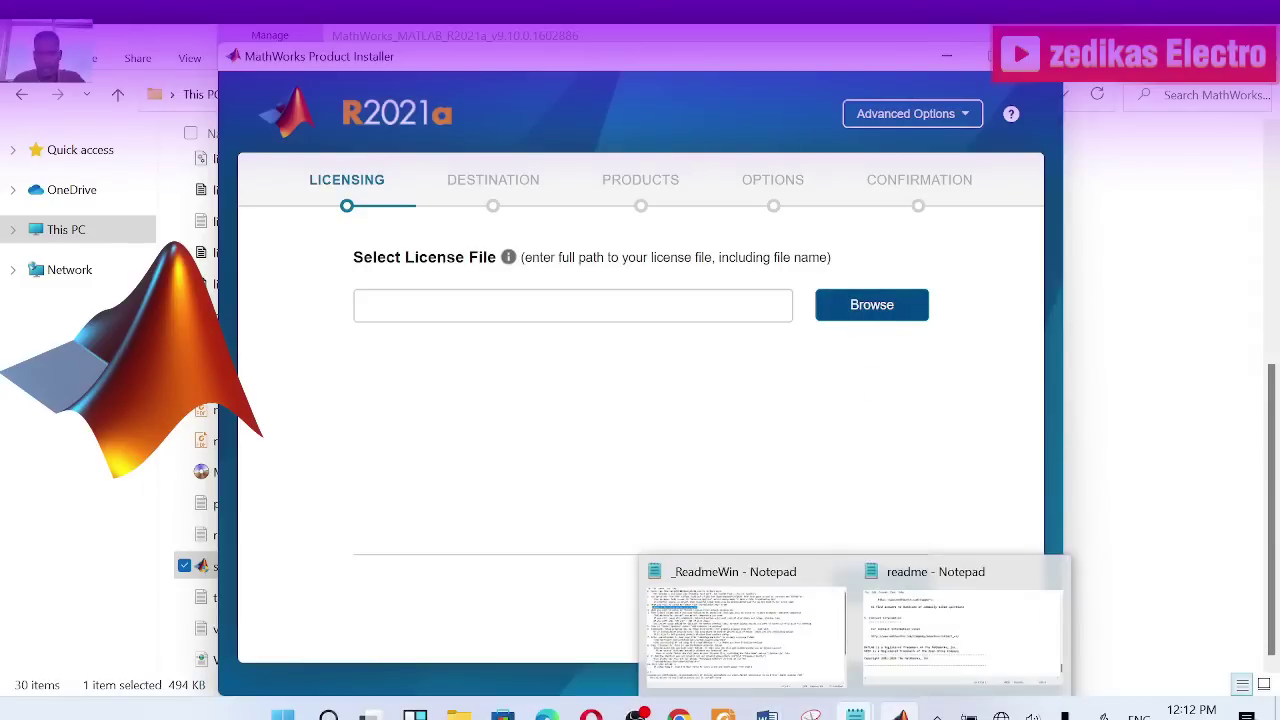
{"action": "left_click", "coordinate": [806, 625]}
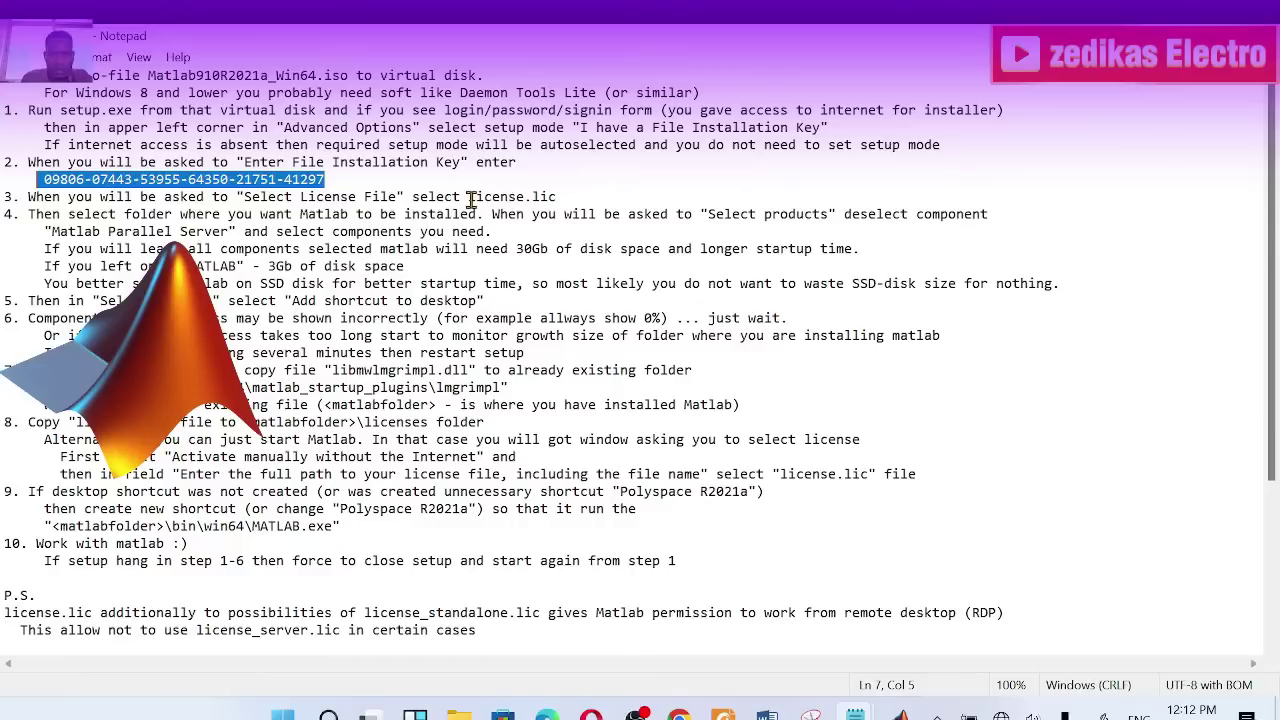
{"action": "mouse_move", "coordinate": [900, 714]}
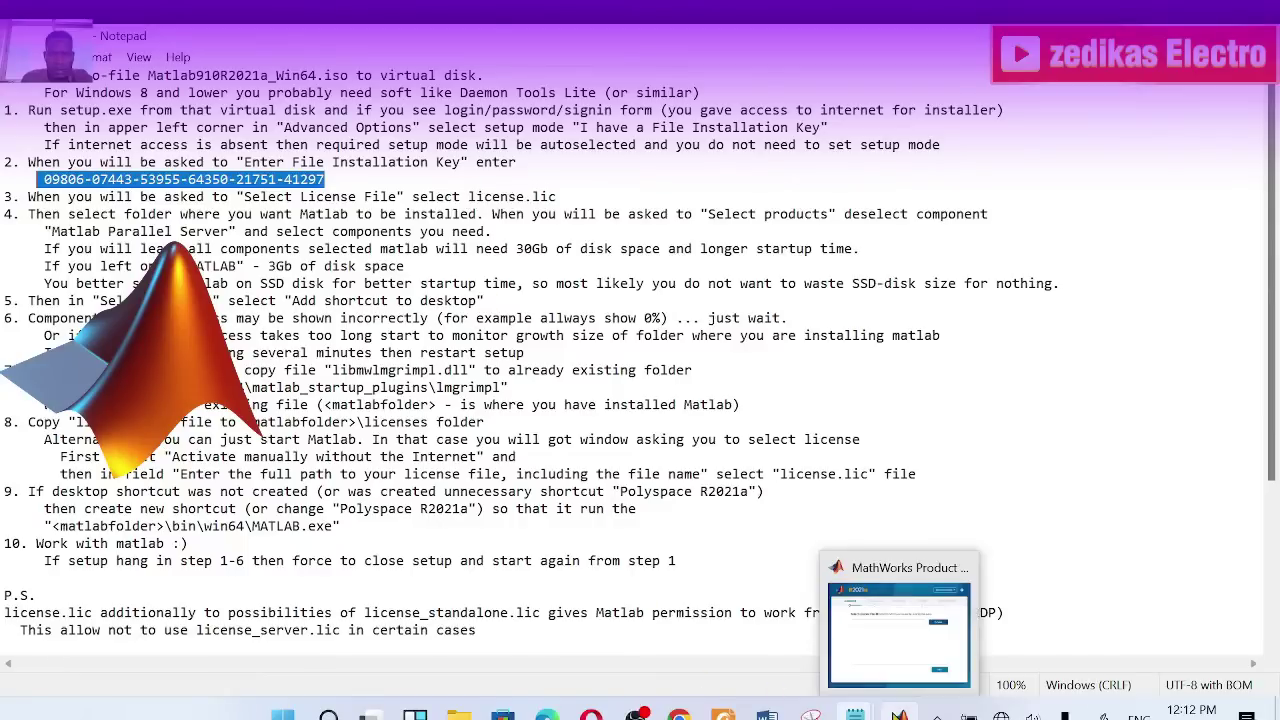
{"action": "left_click", "coordinate": [900, 656]}
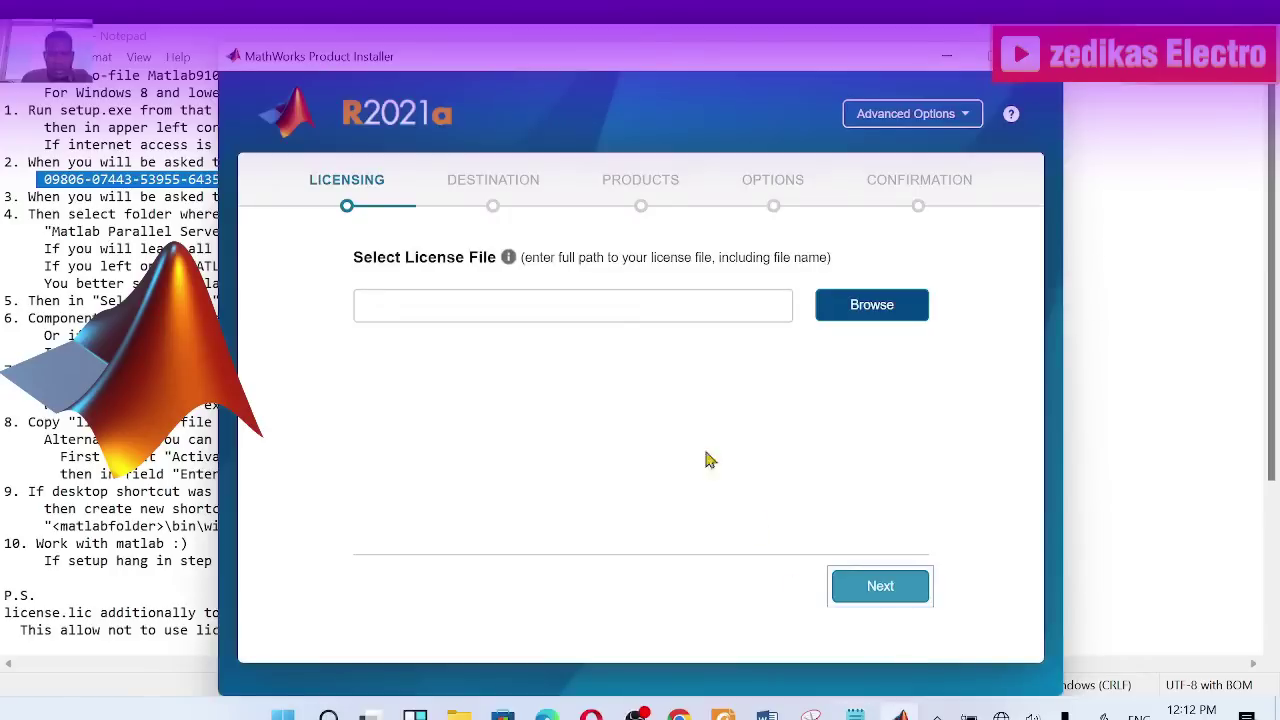
{"action": "left_click", "coordinate": [872, 312]}
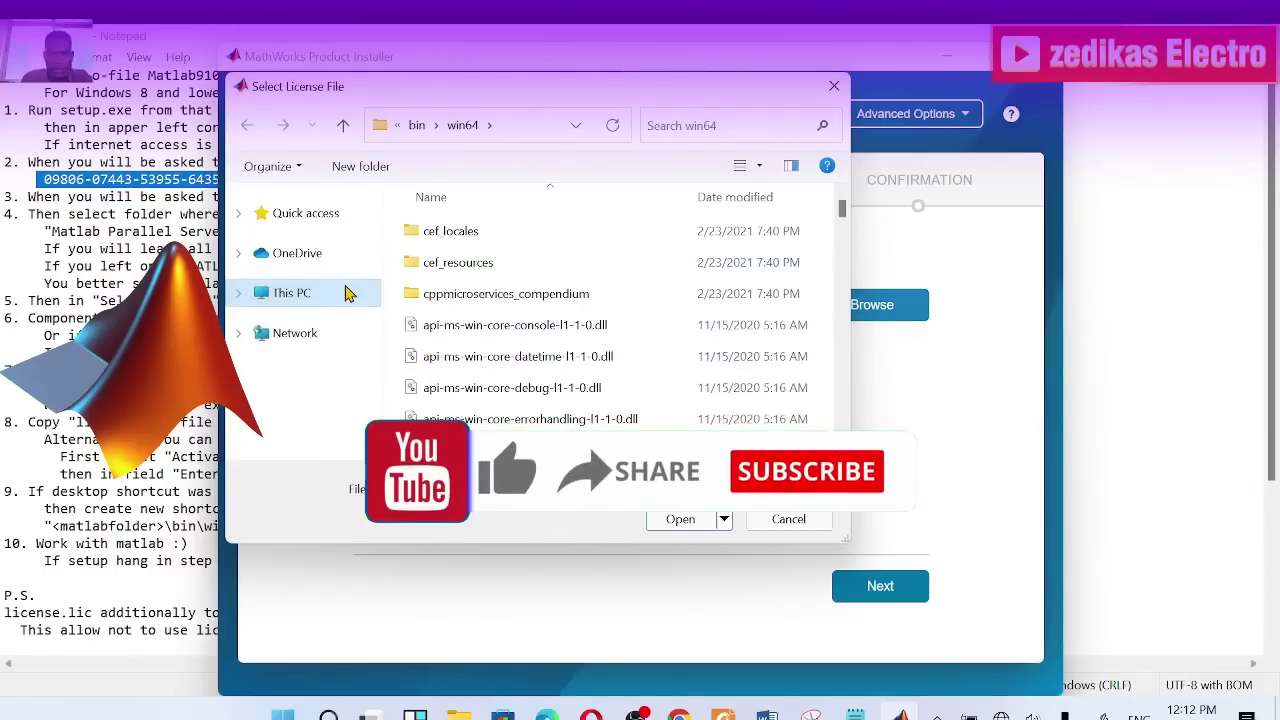
Look through the win64 folder's contents for the license file.
{"action": "scroll", "coordinate": [514, 366], "scroll_direction": "down", "scroll_amount": 2}
{"action": "scroll", "coordinate": [510, 368], "scroll_direction": "down", "scroll_amount": 4}
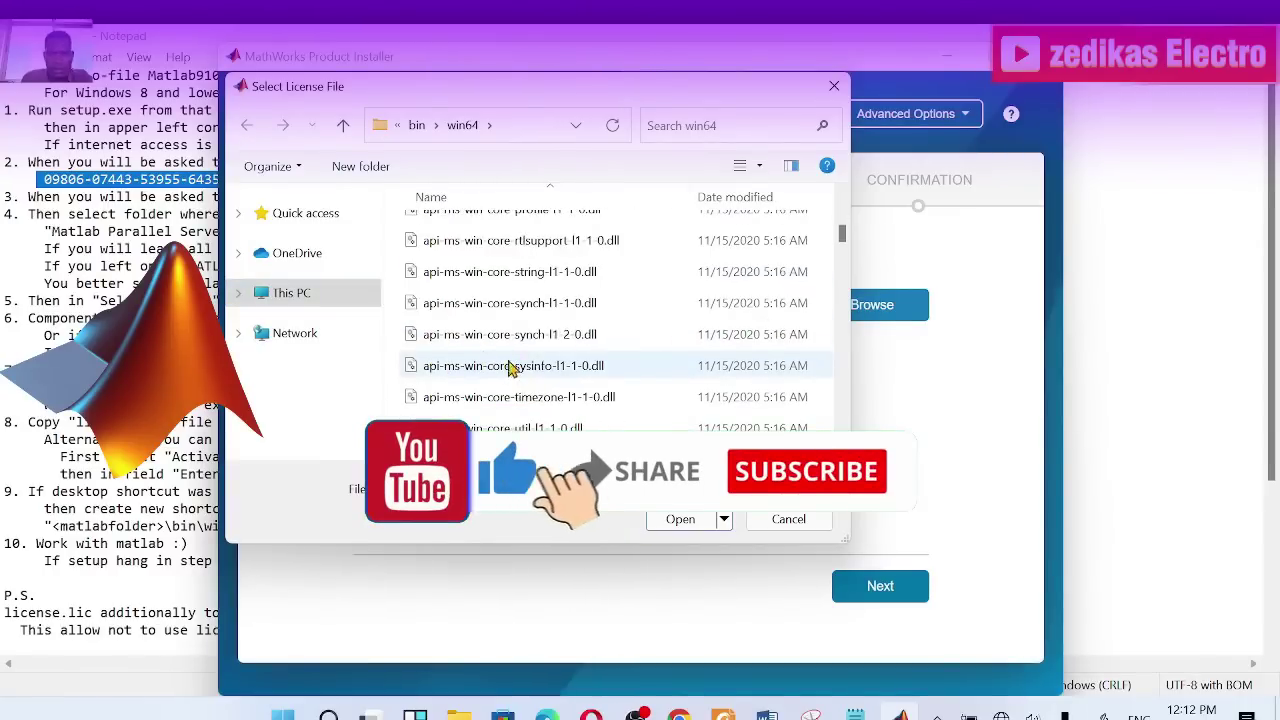
{"action": "scroll", "coordinate": [443, 323], "scroll_direction": "up", "scroll_amount": 5}
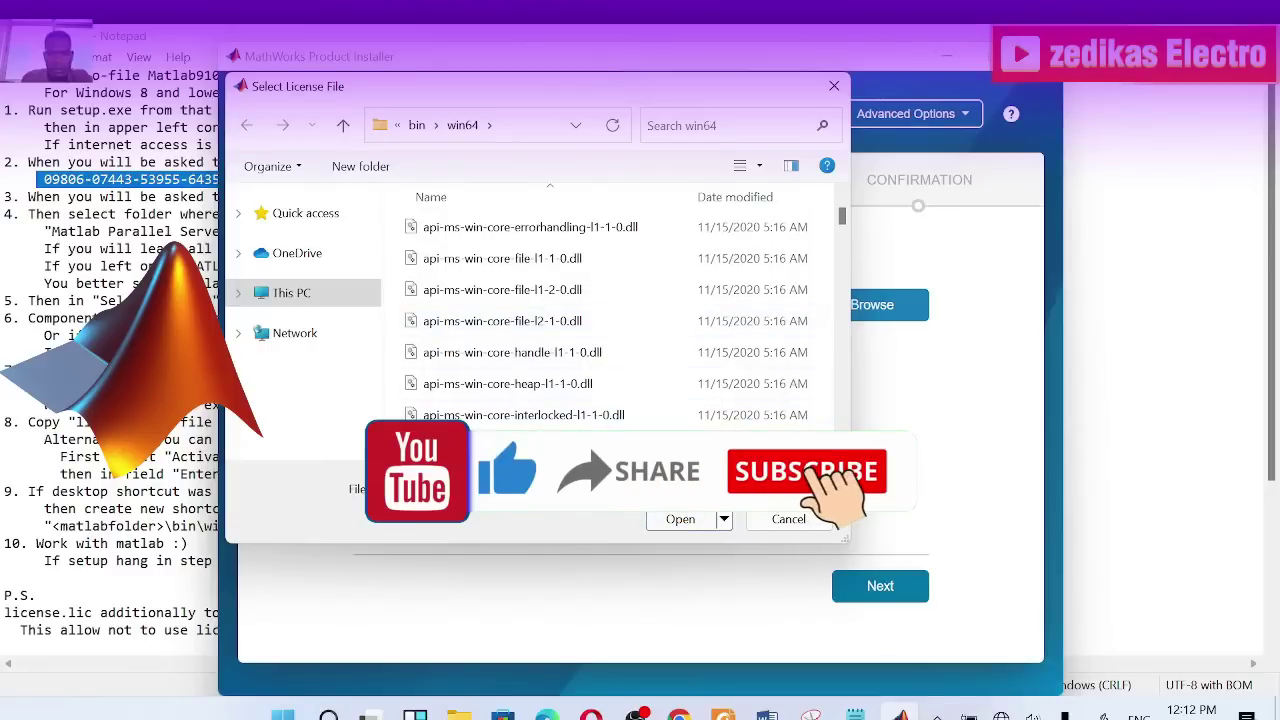
{"action": "scroll", "coordinate": [514, 289], "scroll_direction": "up", "scroll_amount": 2}
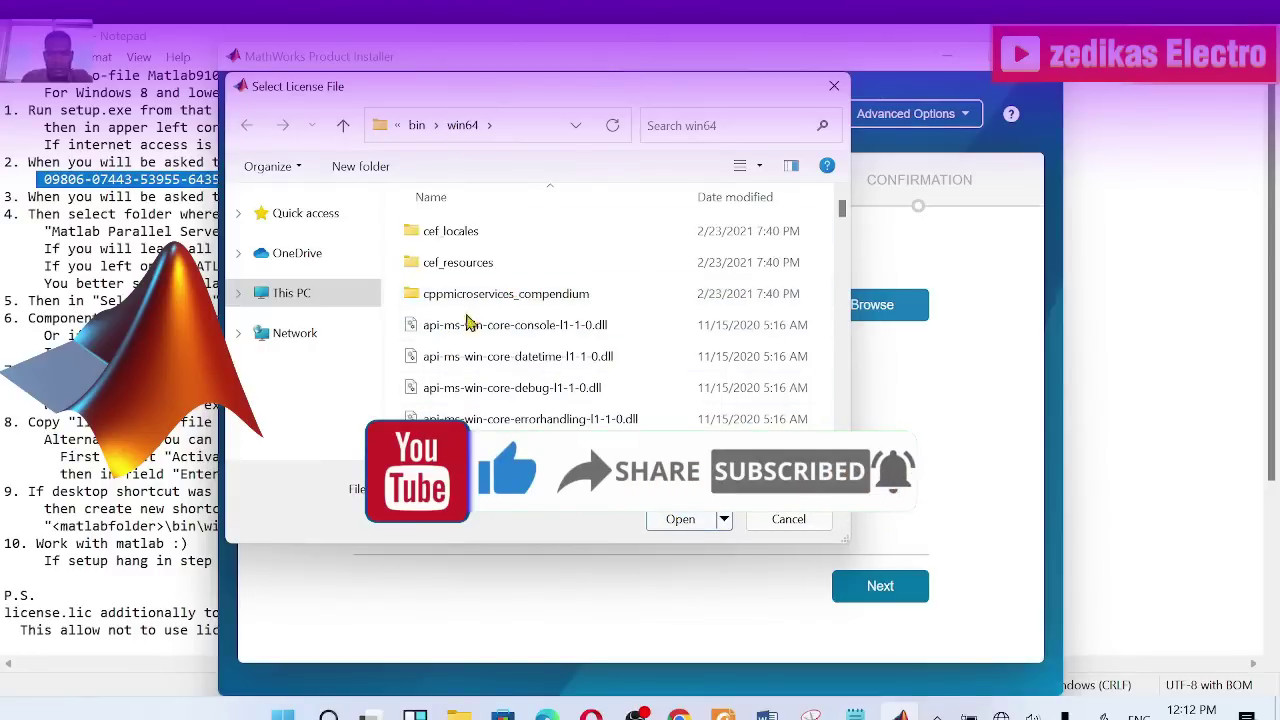
Browse to Program Files (x86) on Local Disk (C:) and look through its folders for the license file.
{"action": "left_click", "coordinate": [361, 291]}
{"action": "scroll", "coordinate": [528, 376], "scroll_direction": "down", "scroll_amount": 2}
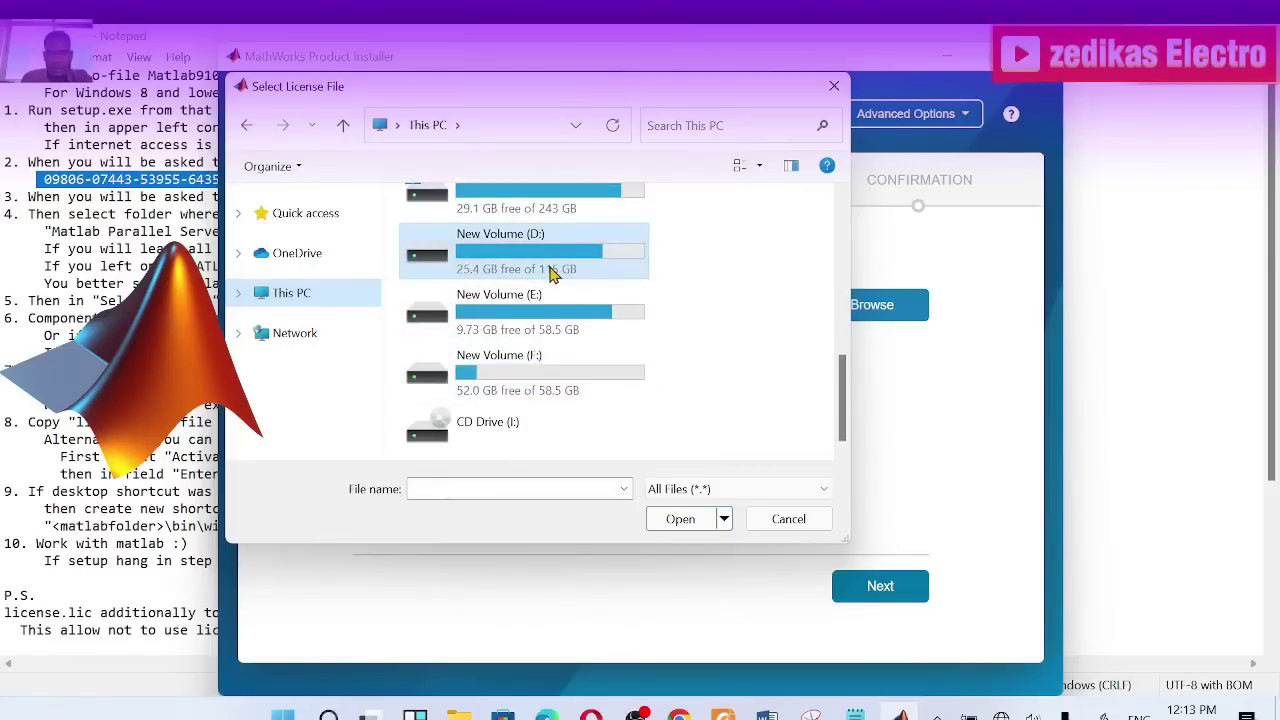
{"action": "scroll", "coordinate": [550, 275], "scroll_direction": "up", "scroll_amount": 1}
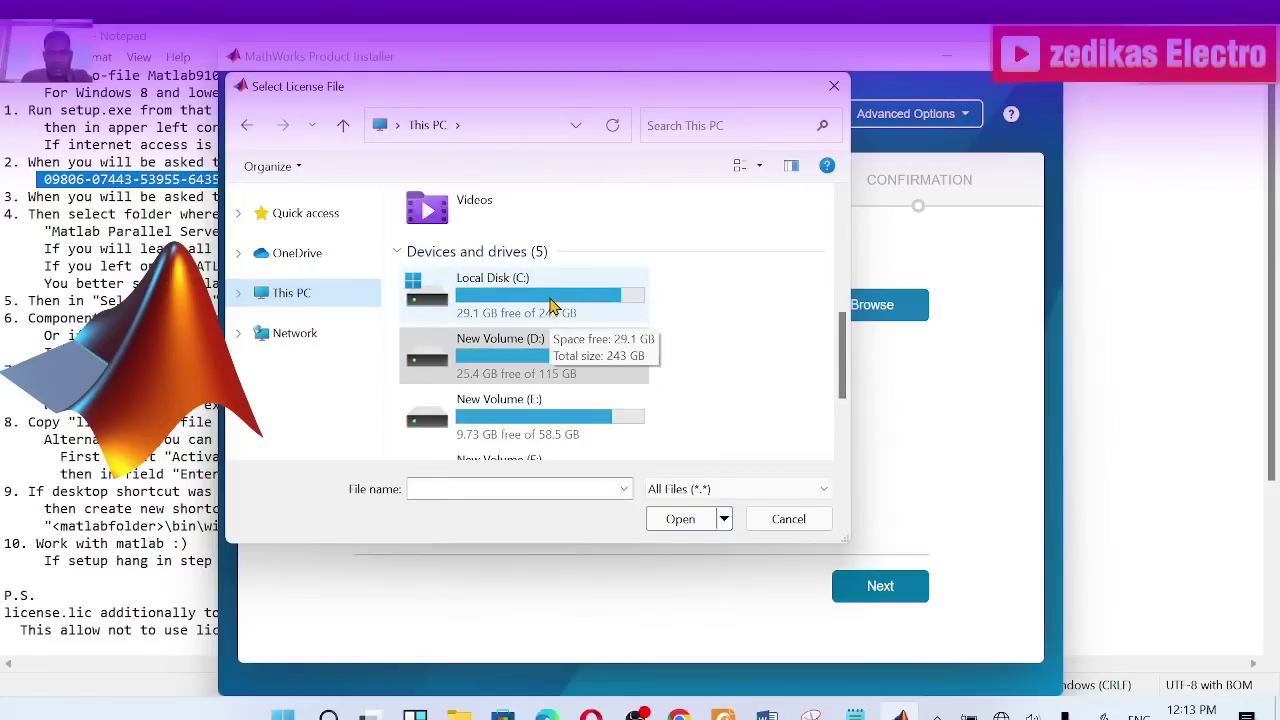
{"action": "double_click", "coordinate": [552, 305]}
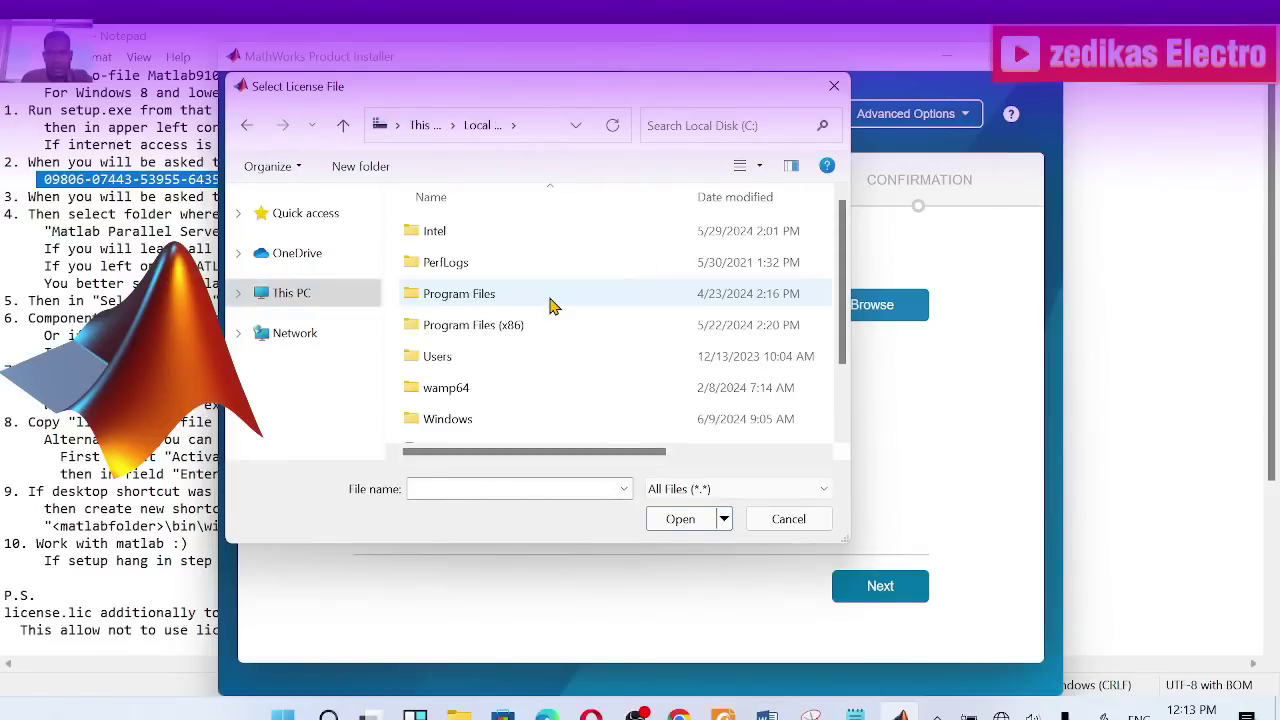
{"action": "left_click", "coordinate": [547, 325]}
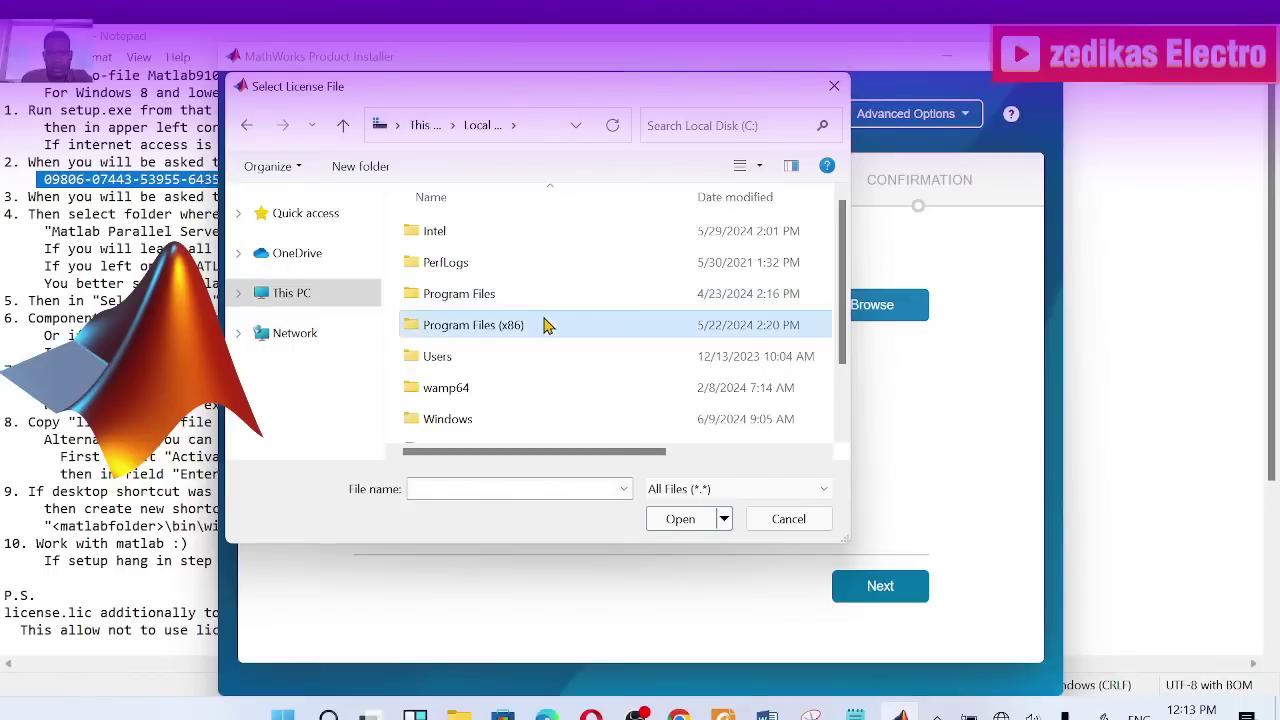
{"action": "double_click", "coordinate": [547, 325]}
{"action": "scroll", "coordinate": [547, 325], "scroll_direction": "down", "scroll_amount": 5}
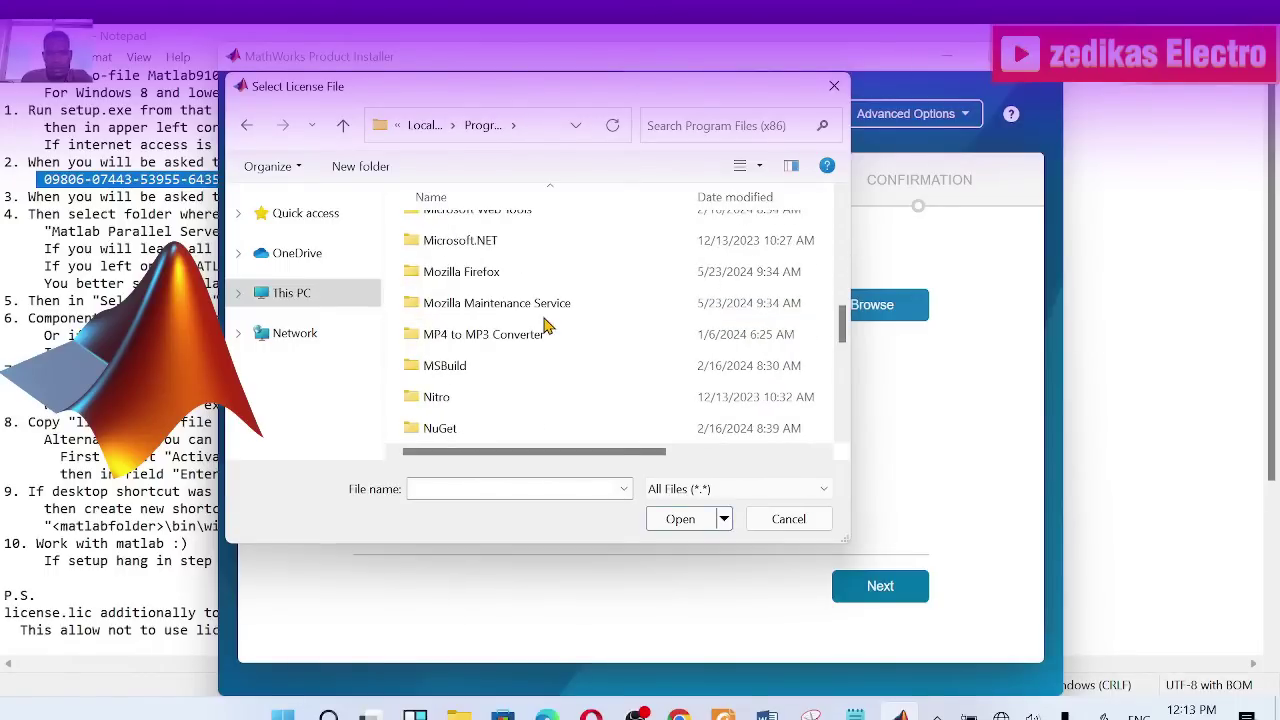
{"action": "scroll", "coordinate": [545, 325], "scroll_direction": "down", "scroll_amount": 3}
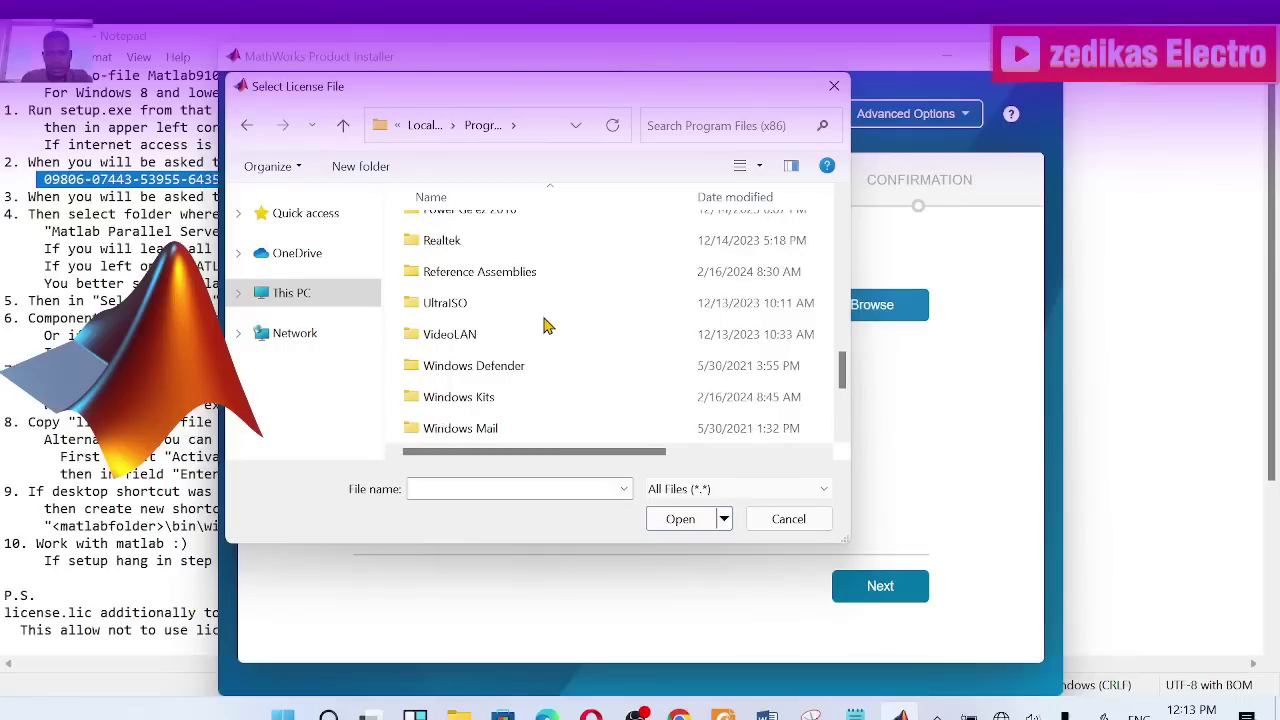
{"action": "scroll", "coordinate": [547, 325], "scroll_direction": "down", "scroll_amount": 2}
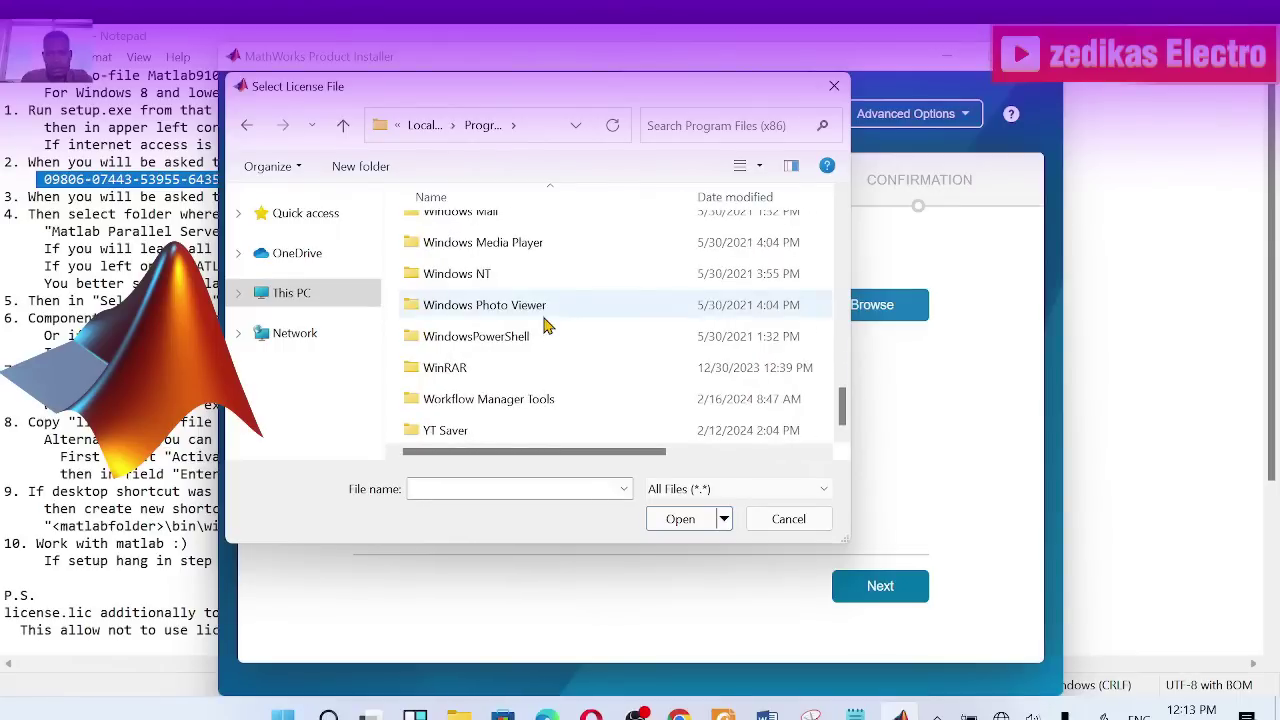
{"action": "scroll", "coordinate": [550, 390], "scroll_direction": "up", "scroll_amount": 6}
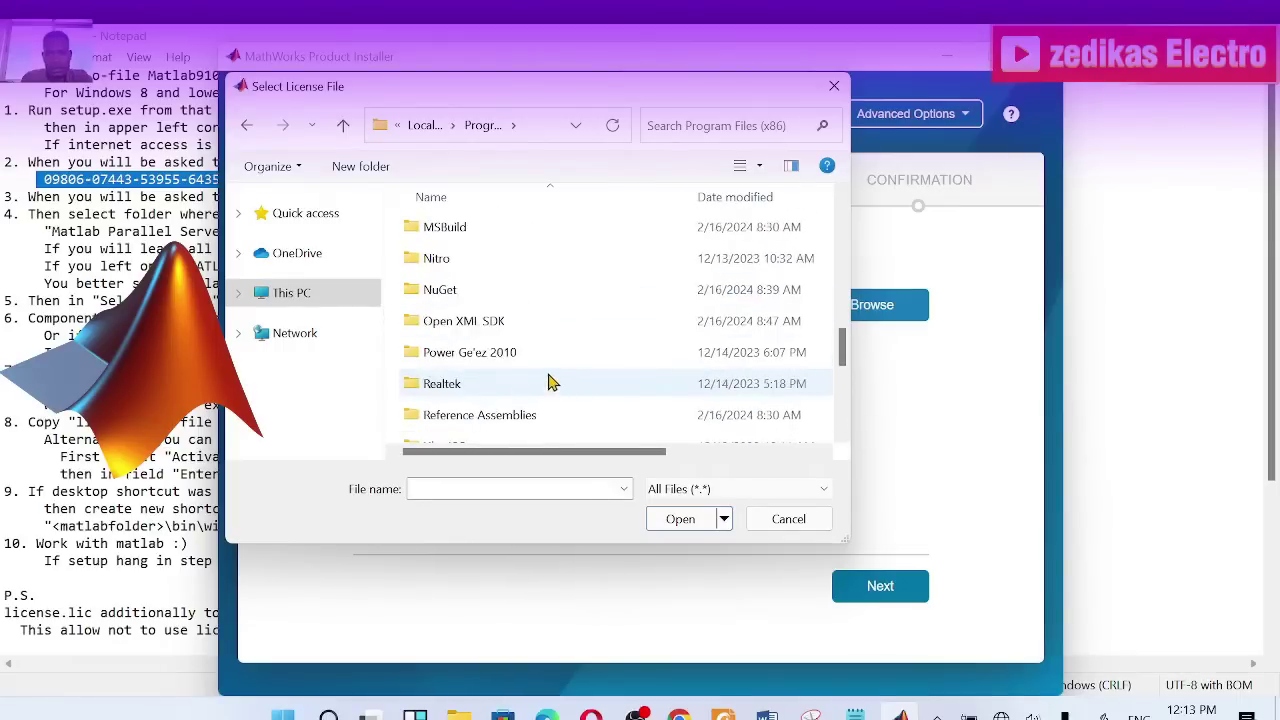
{"action": "scroll", "coordinate": [545, 367], "scroll_direction": "up", "scroll_amount": 6}
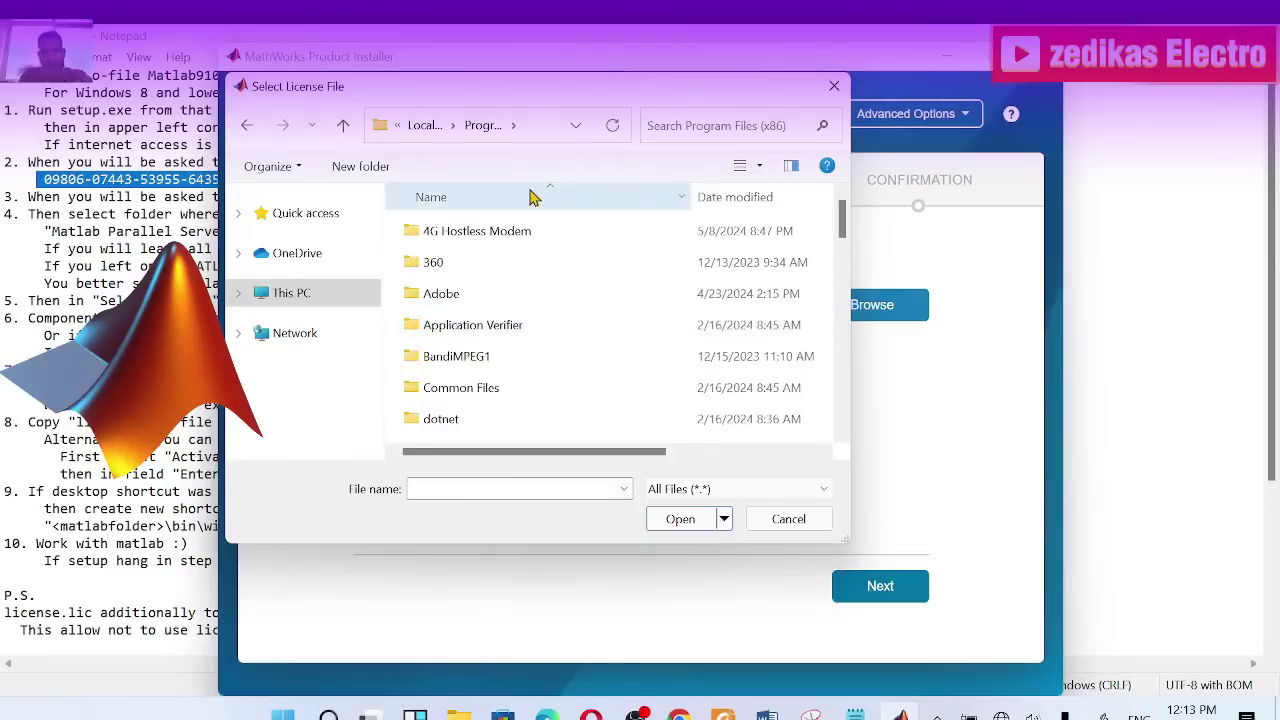
{"action": "scroll", "coordinate": [503, 340], "scroll_direction": "down", "scroll_amount": 1}
{"action": "scroll", "coordinate": [503, 340], "scroll_direction": "down", "scroll_amount": 3}
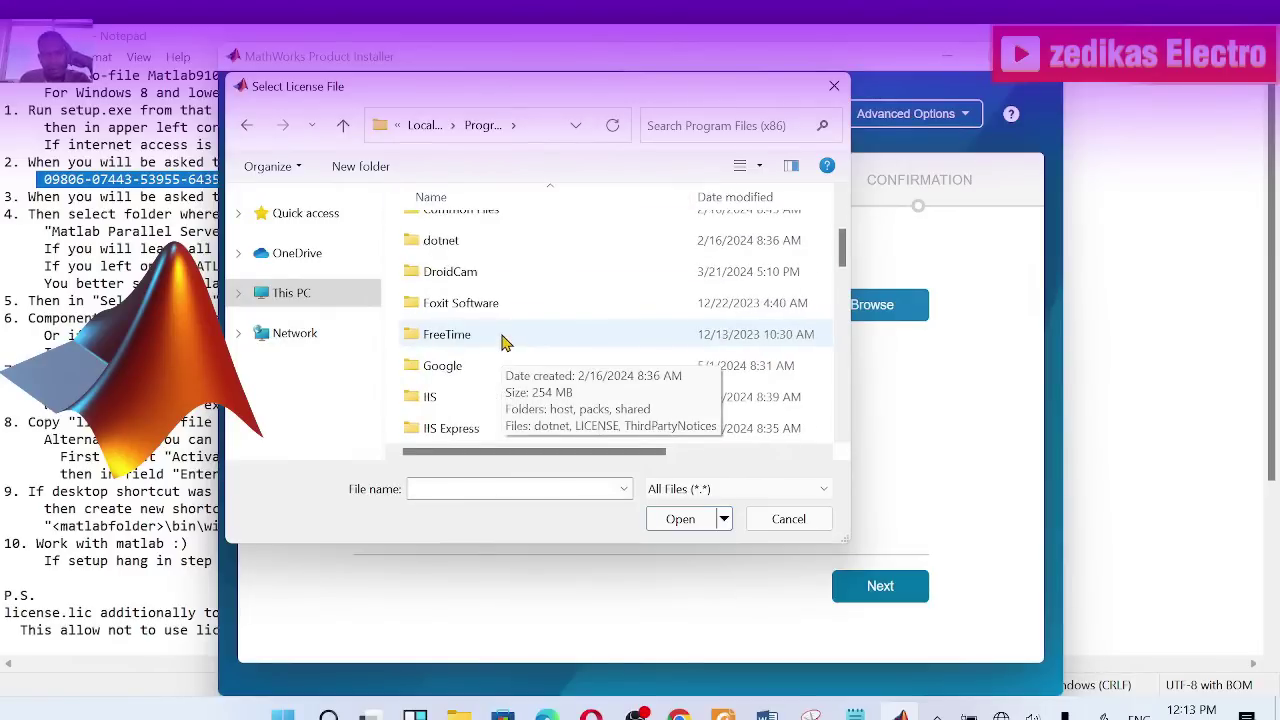
{"action": "scroll", "coordinate": [503, 340], "scroll_direction": "down", "scroll_amount": 6}
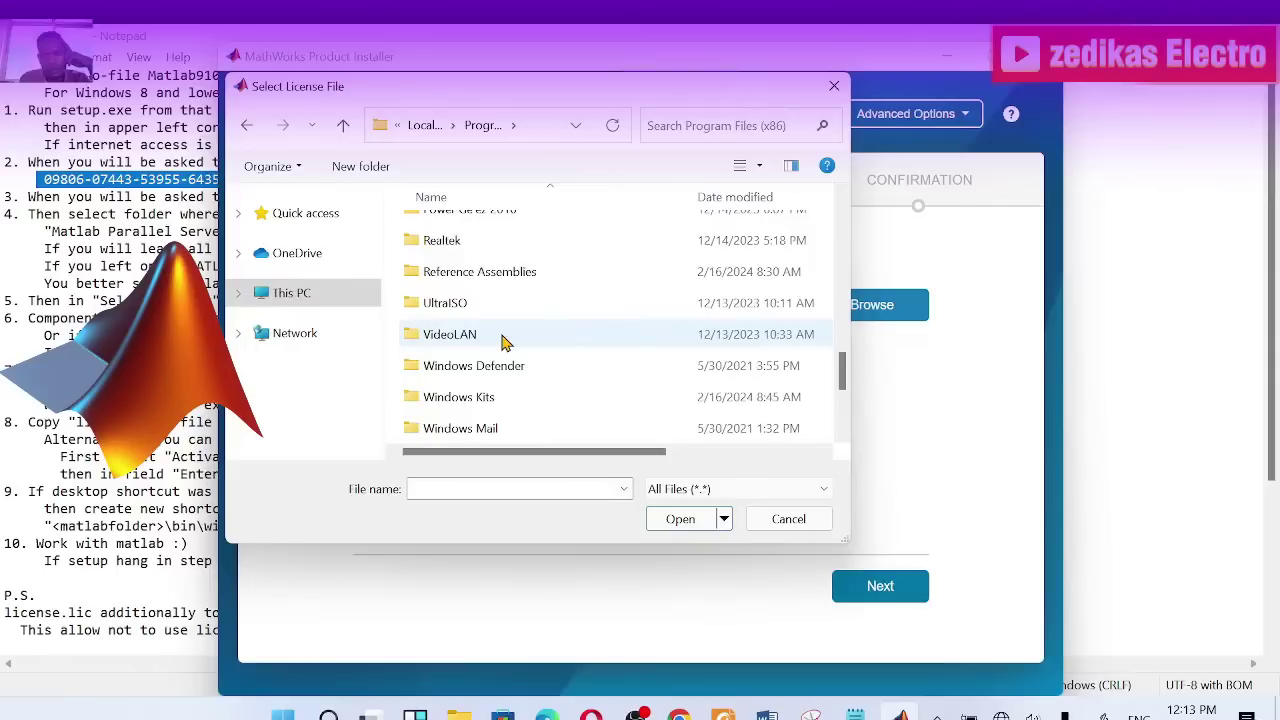
{"action": "scroll", "coordinate": [503, 340], "scroll_direction": "down", "scroll_amount": 2}
{"action": "scroll", "coordinate": [503, 340], "scroll_direction": "up", "scroll_amount": 12}
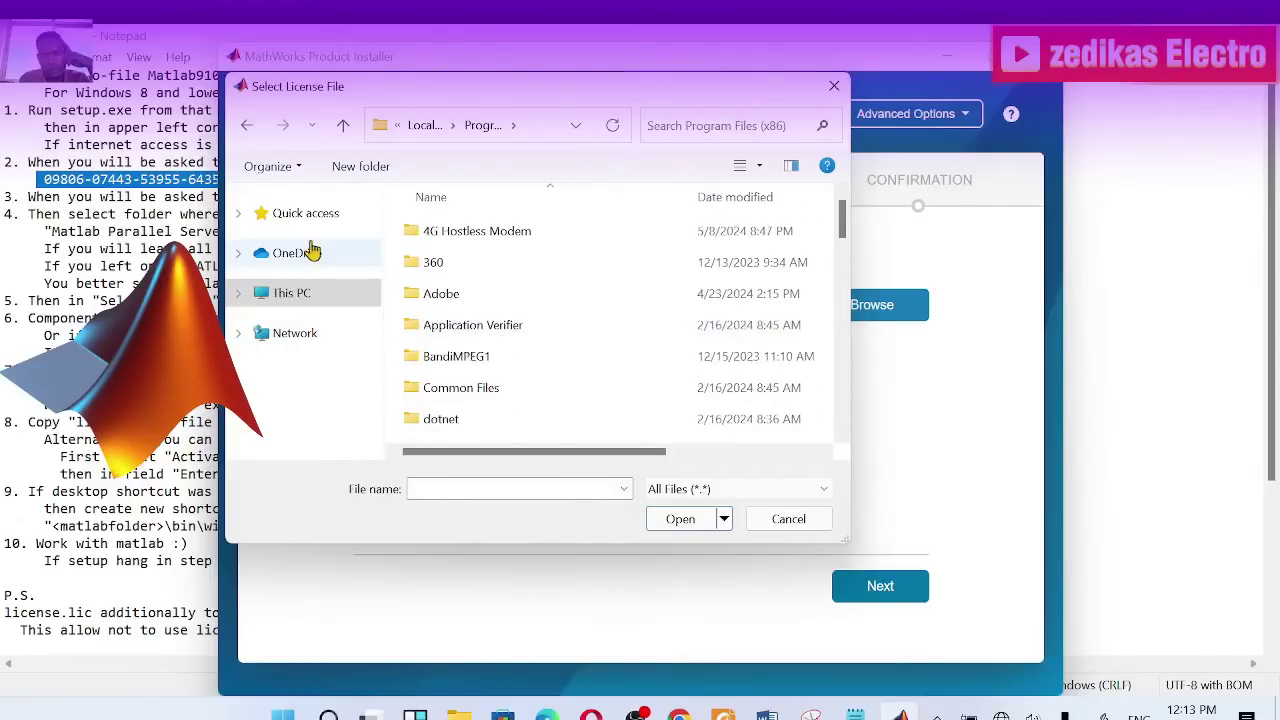
Go back to Local Disk (C:) and look through the Program Files folder for a MATLAB folder with the license file.
{"action": "left_click", "coordinate": [342, 125]}
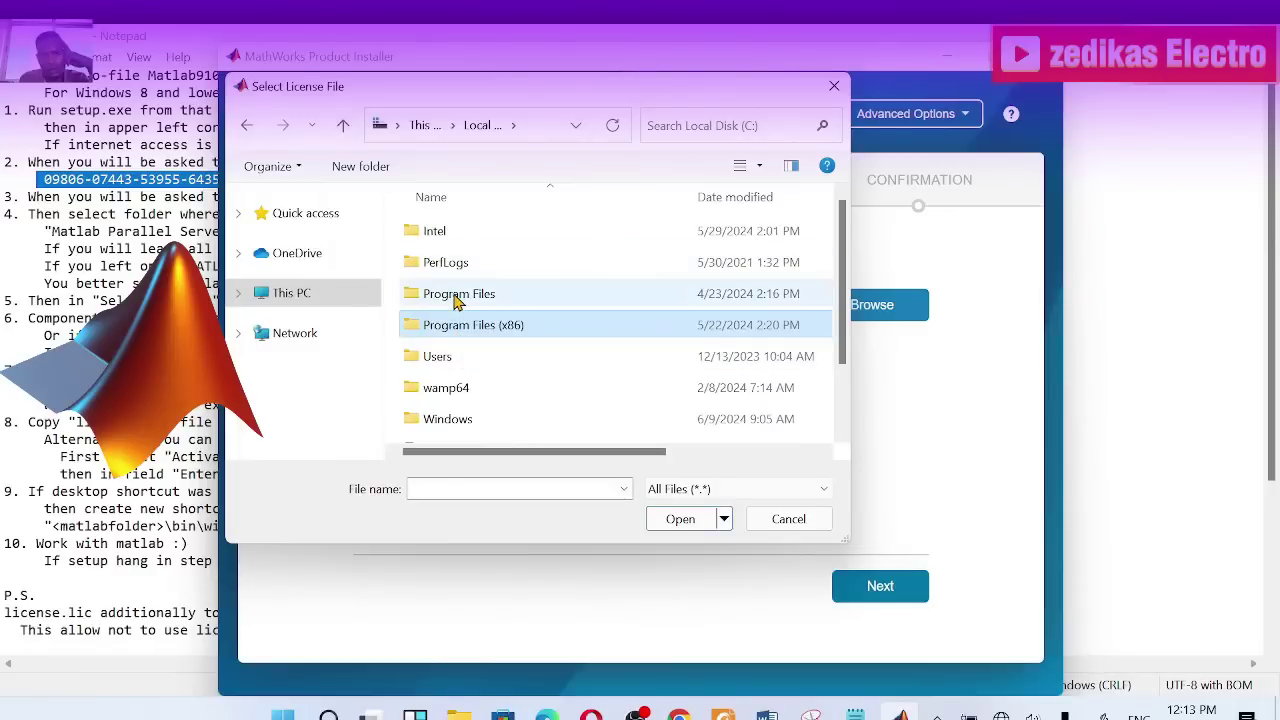
{"action": "double_click", "coordinate": [456, 294]}
{"action": "scroll", "coordinate": [455, 301], "scroll_direction": "down", "scroll_amount": 6}
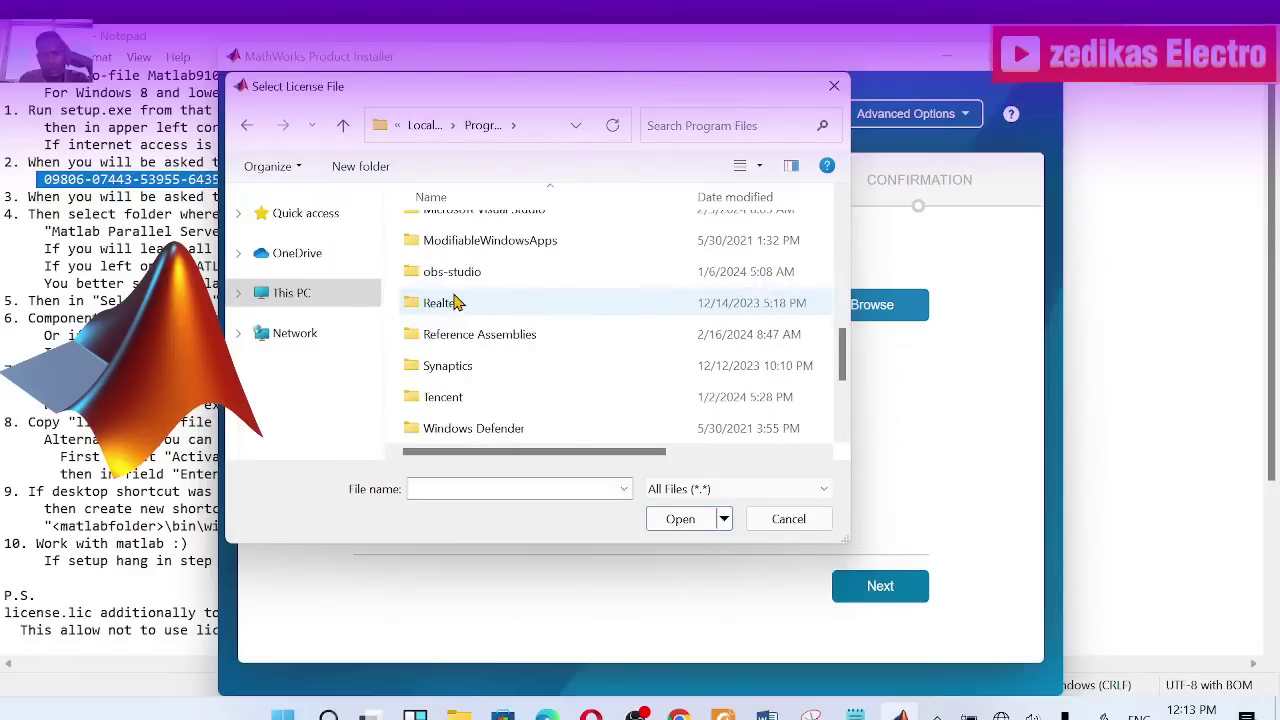
{"action": "scroll", "coordinate": [455, 302], "scroll_direction": "down", "scroll_amount": 2}
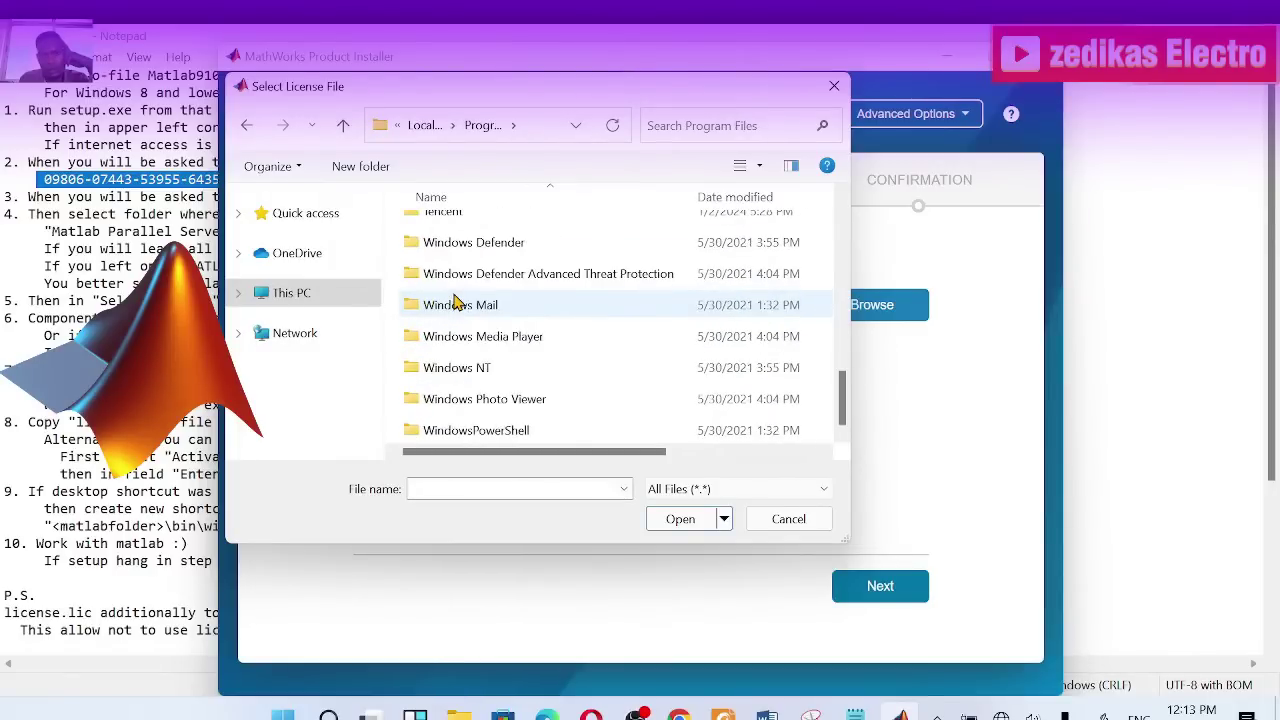
{"action": "scroll", "coordinate": [456, 301], "scroll_direction": "up", "scroll_amount": 10}
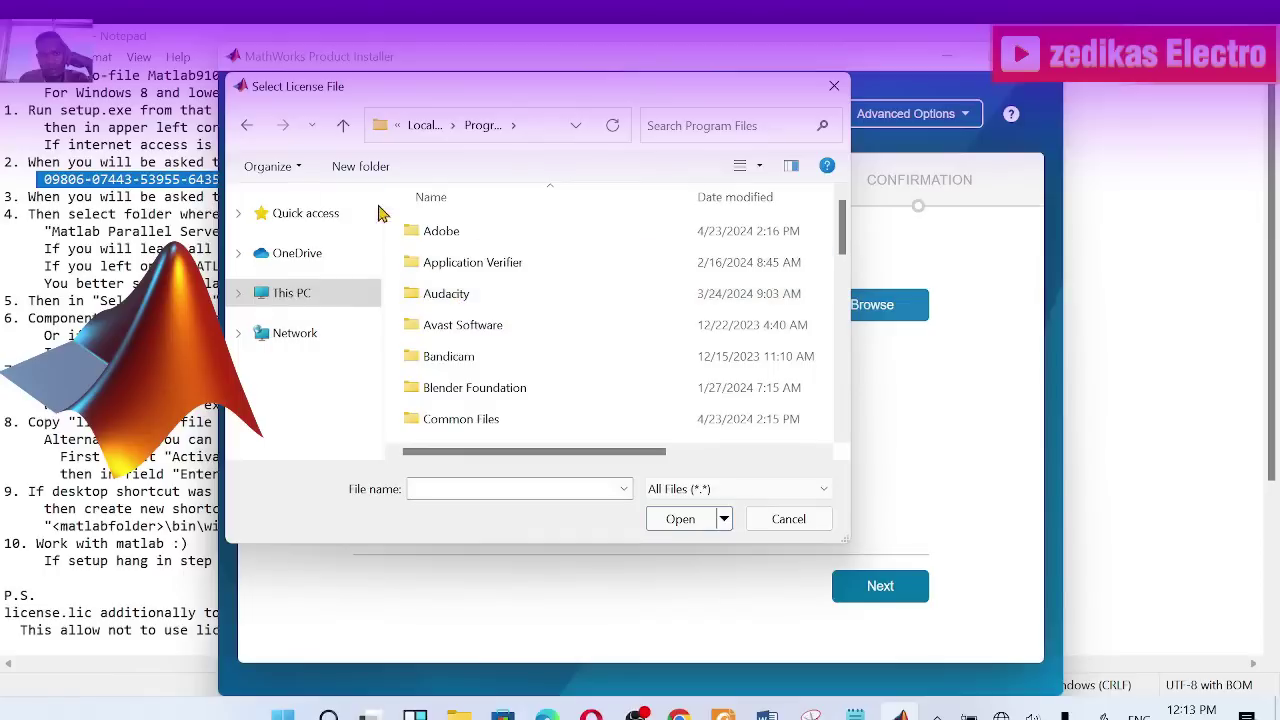
Look through Program Files (x86) once more and close the license file selection without choosing a file.
{"action": "left_click", "coordinate": [343, 125]}
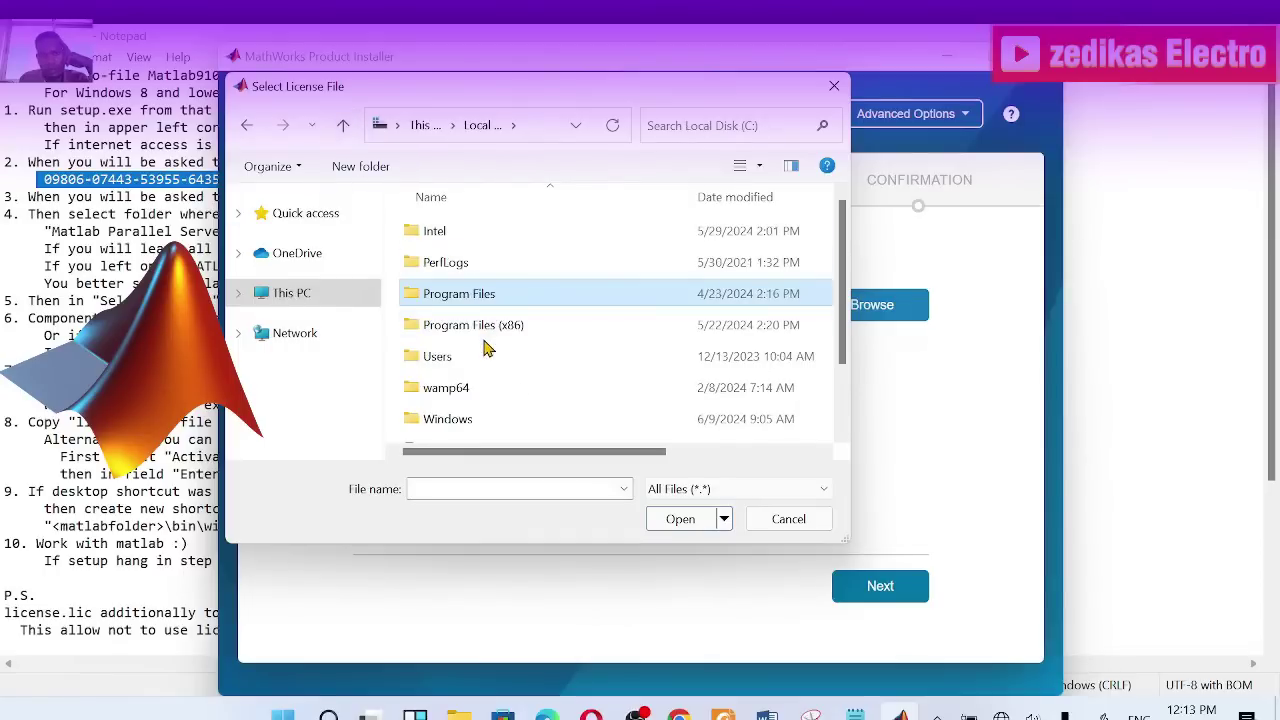
{"action": "double_click", "coordinate": [476, 330]}
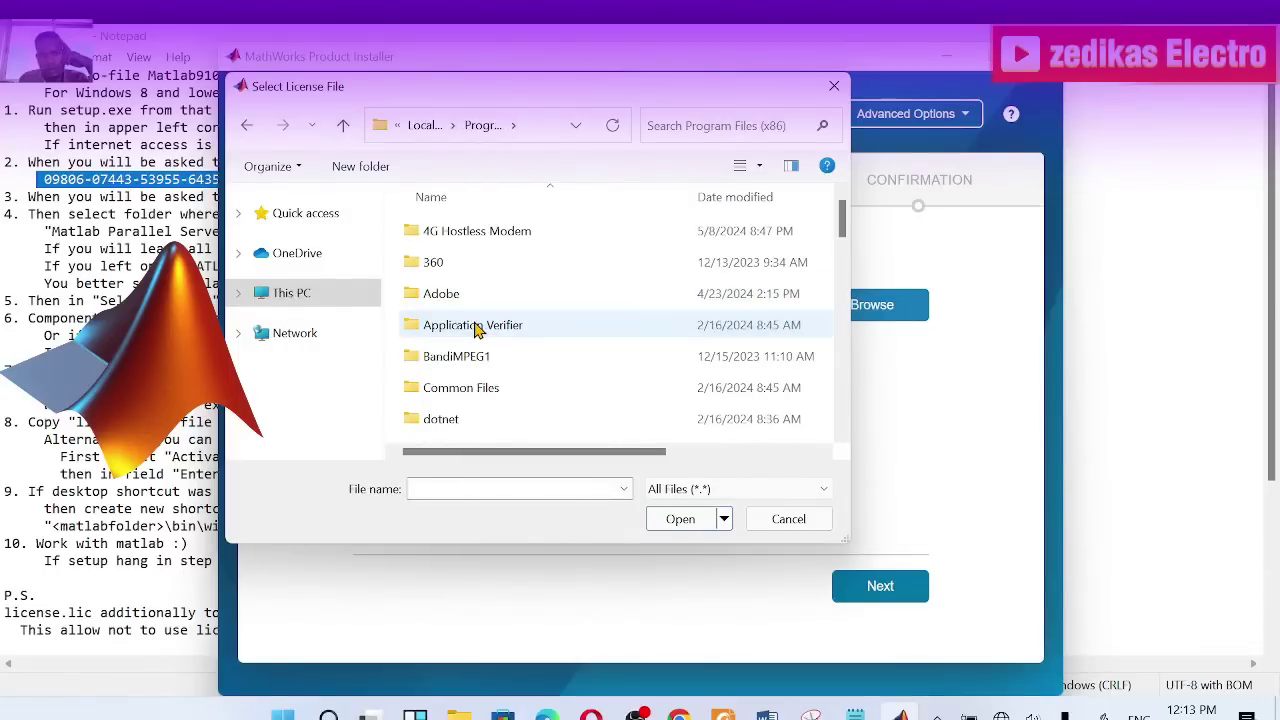
{"action": "scroll", "coordinate": [467, 291], "scroll_direction": "down", "scroll_amount": 5}
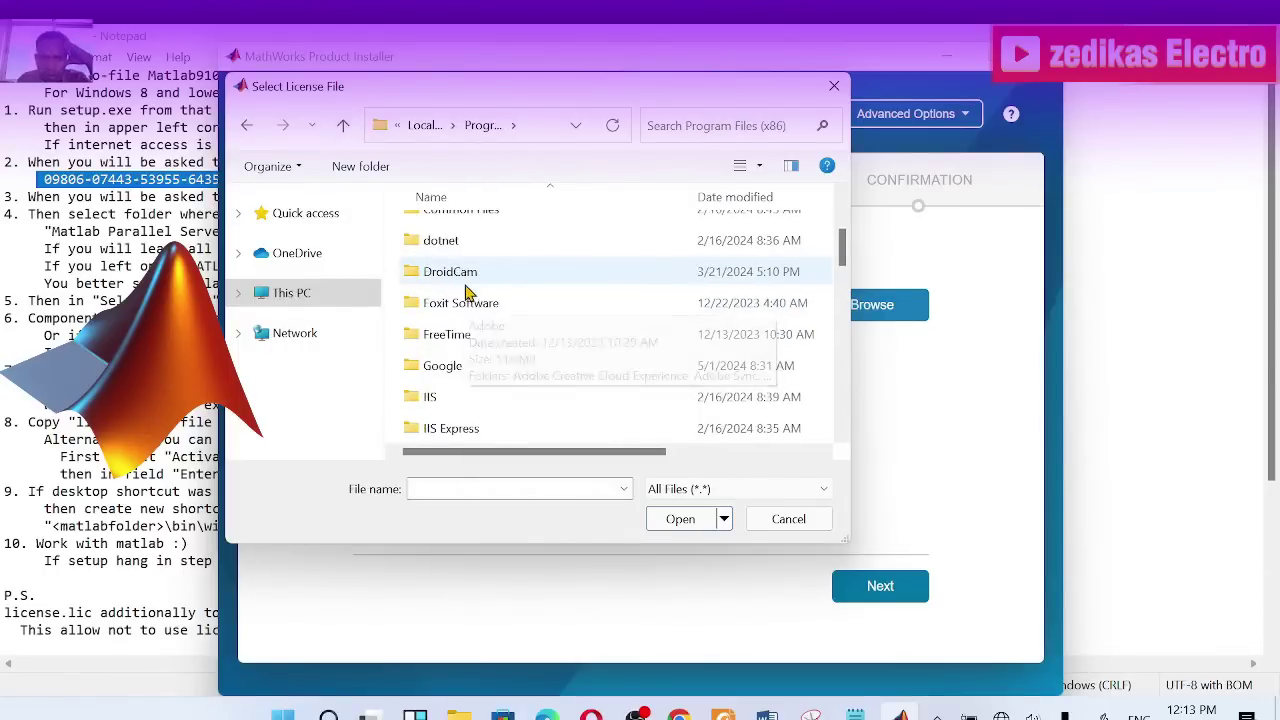
{"action": "scroll", "coordinate": [467, 289], "scroll_direction": "down", "scroll_amount": 5}
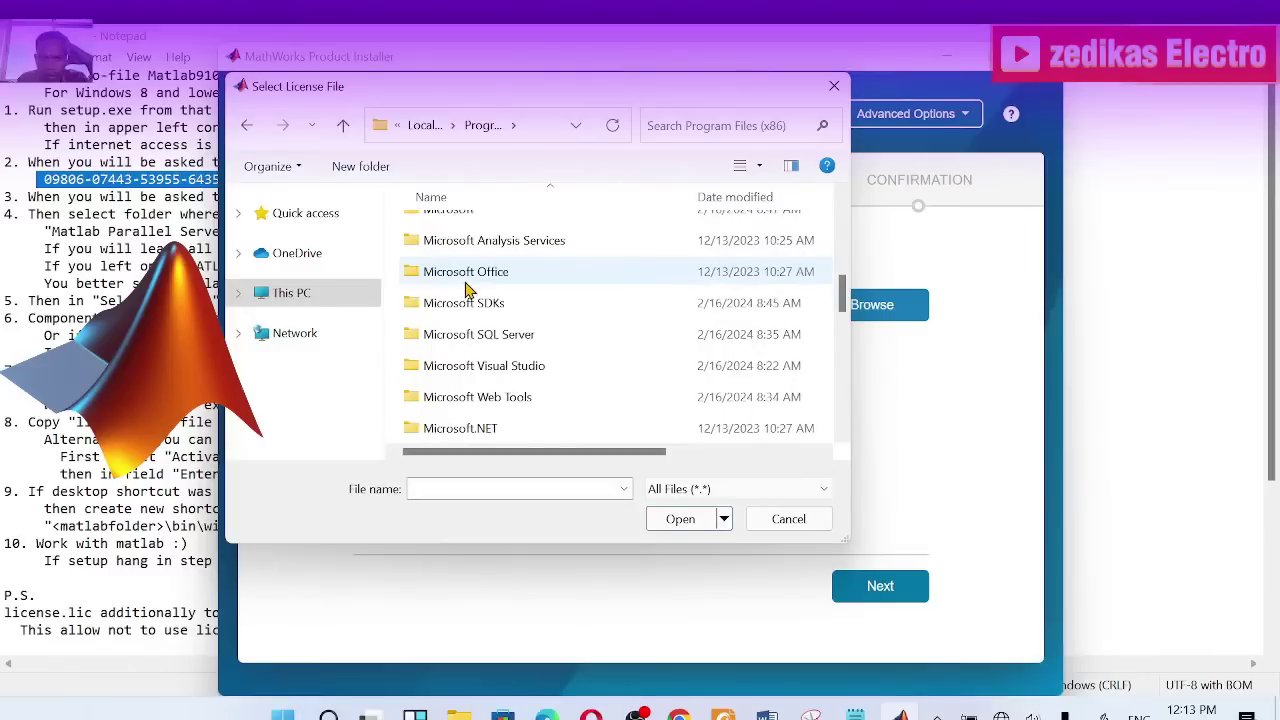
{"action": "scroll", "coordinate": [467, 289], "scroll_direction": "down", "scroll_amount": 3}
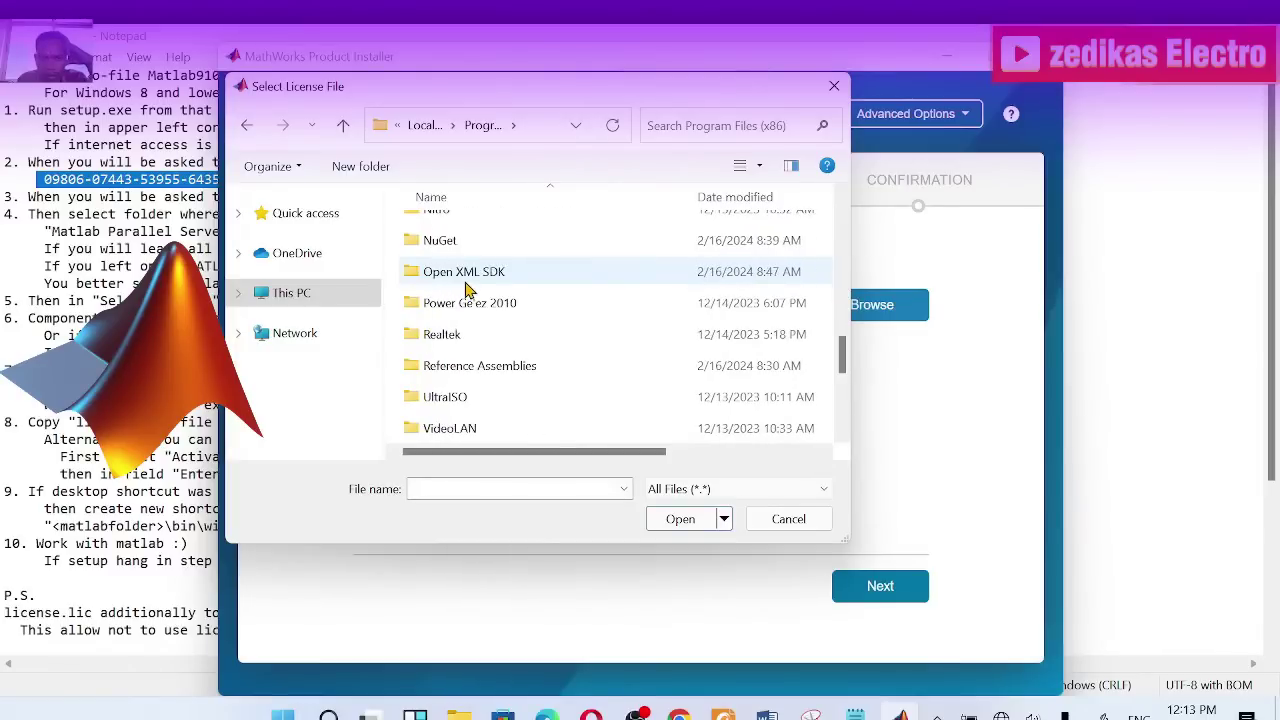
{"action": "scroll", "coordinate": [467, 287], "scroll_direction": "down", "scroll_amount": 2}
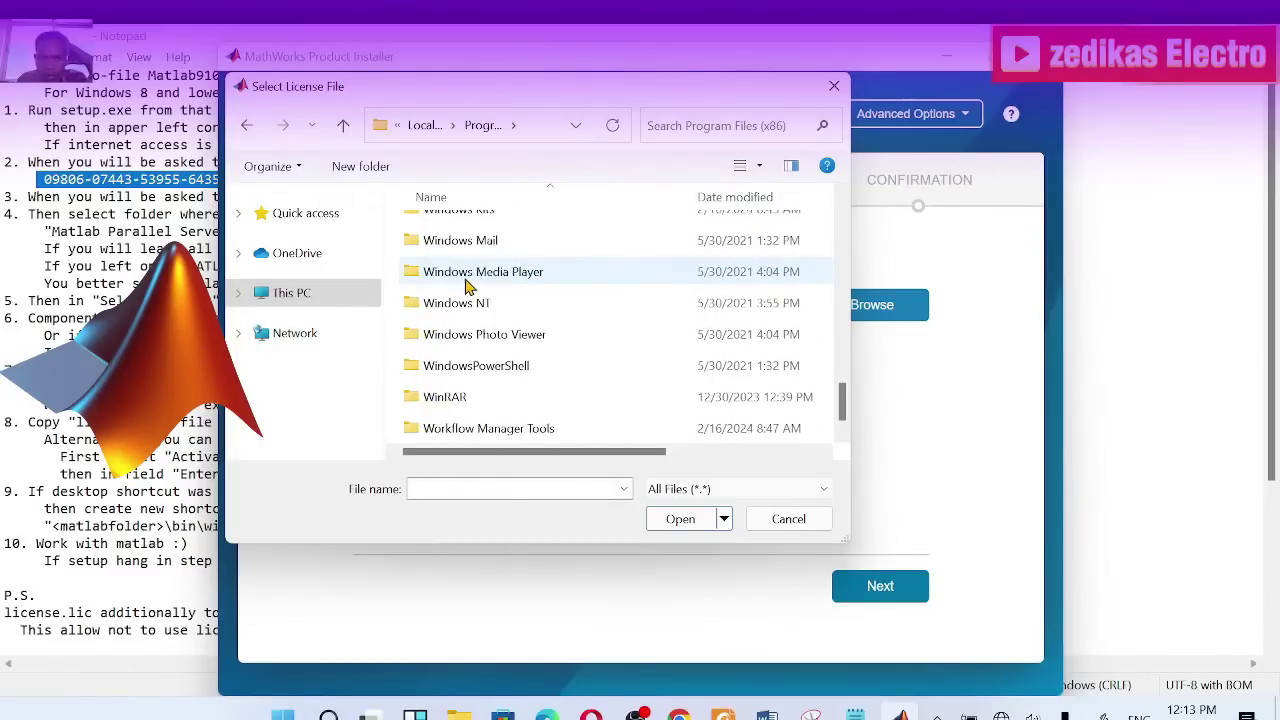
{"action": "scroll", "coordinate": [466, 280], "scroll_direction": "up", "scroll_amount": 15}
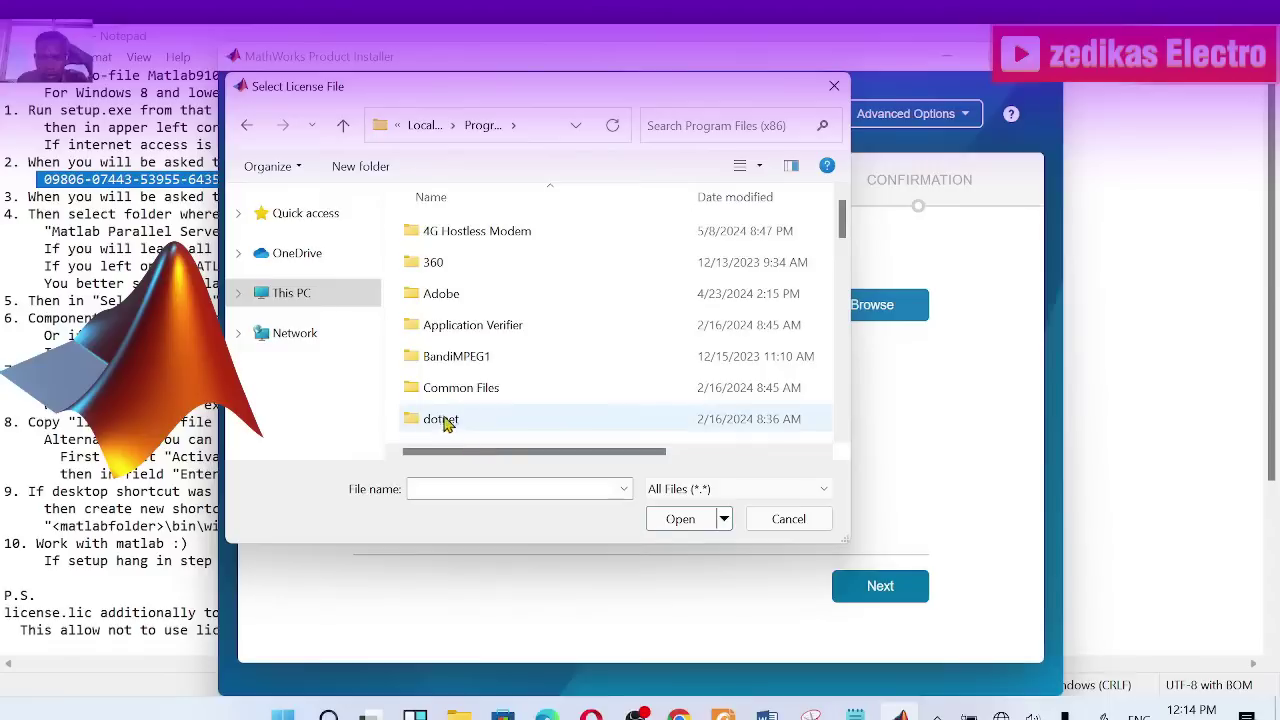
{"action": "left_click", "coordinate": [342, 127]}
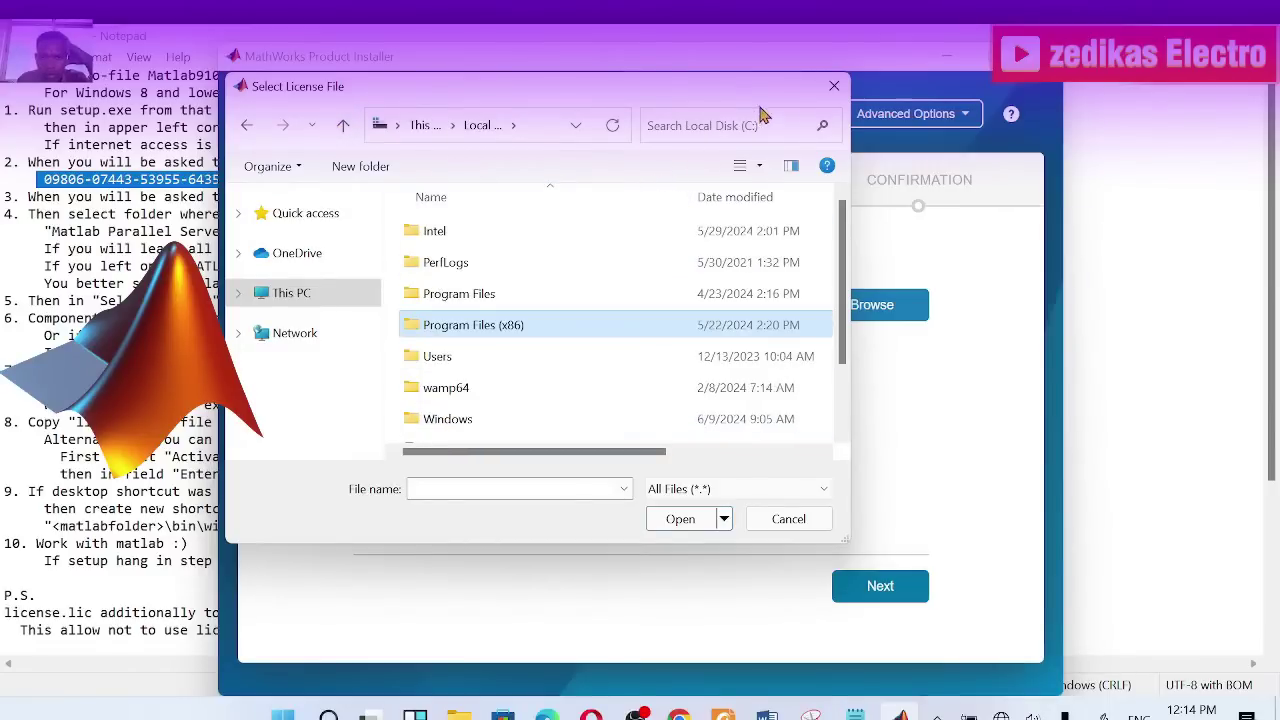
{"action": "left_click", "coordinate": [834, 86]}
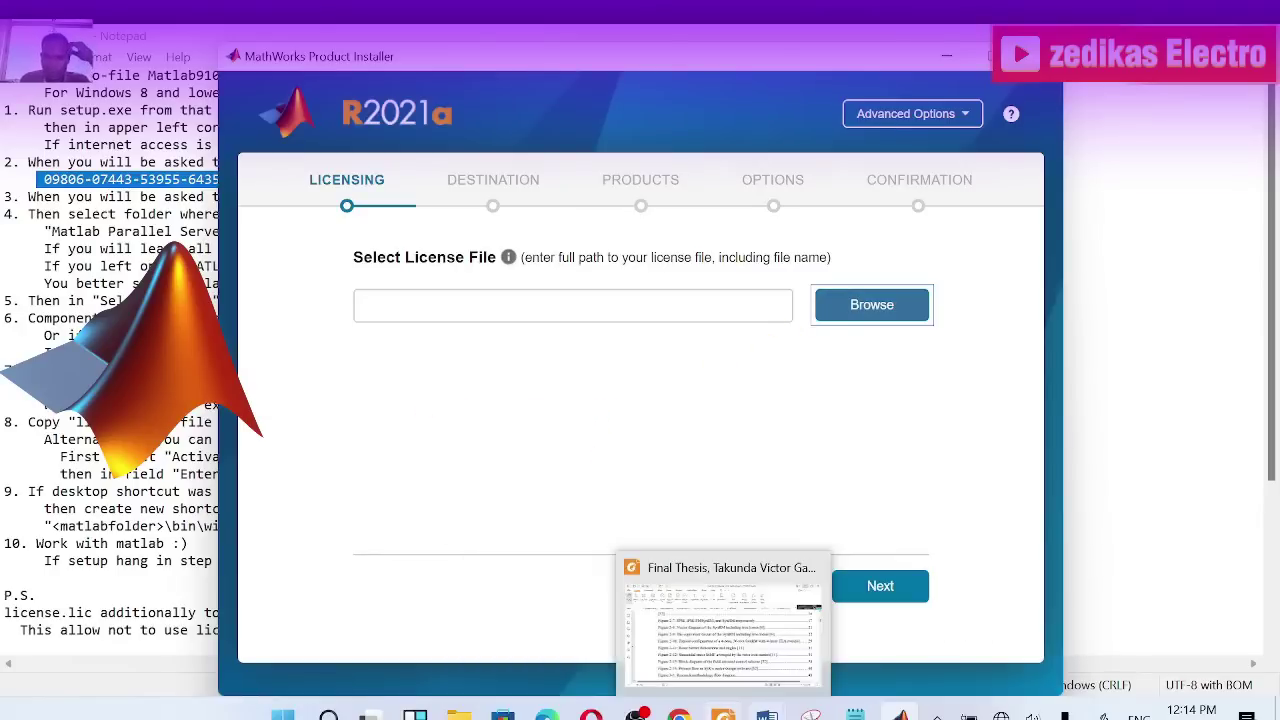
Recheck the license file name in instruction 3 of the _ReadmeWin notes and switch to the MathWorks_MATLAB_R2021a_v9.10.0.1602886 folder in File Explorer.
{"action": "mouse_move", "coordinate": [855, 714]}
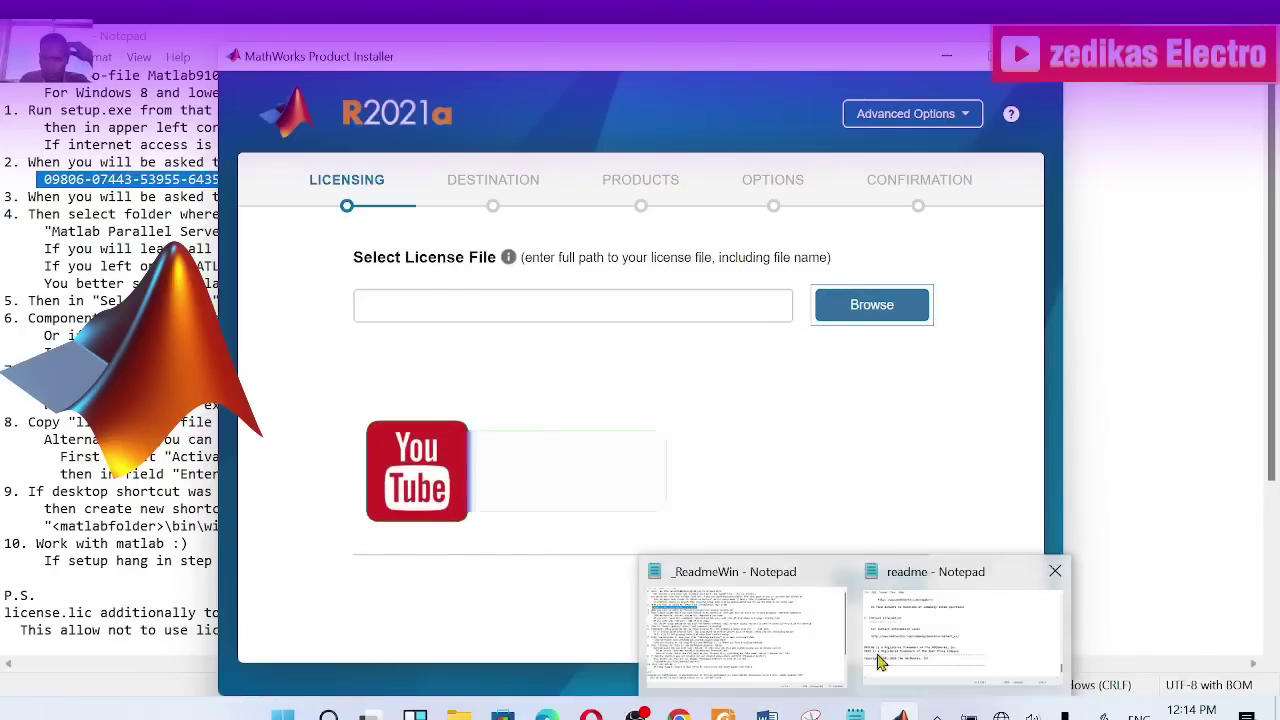
{"action": "left_click", "coordinate": [751, 631]}
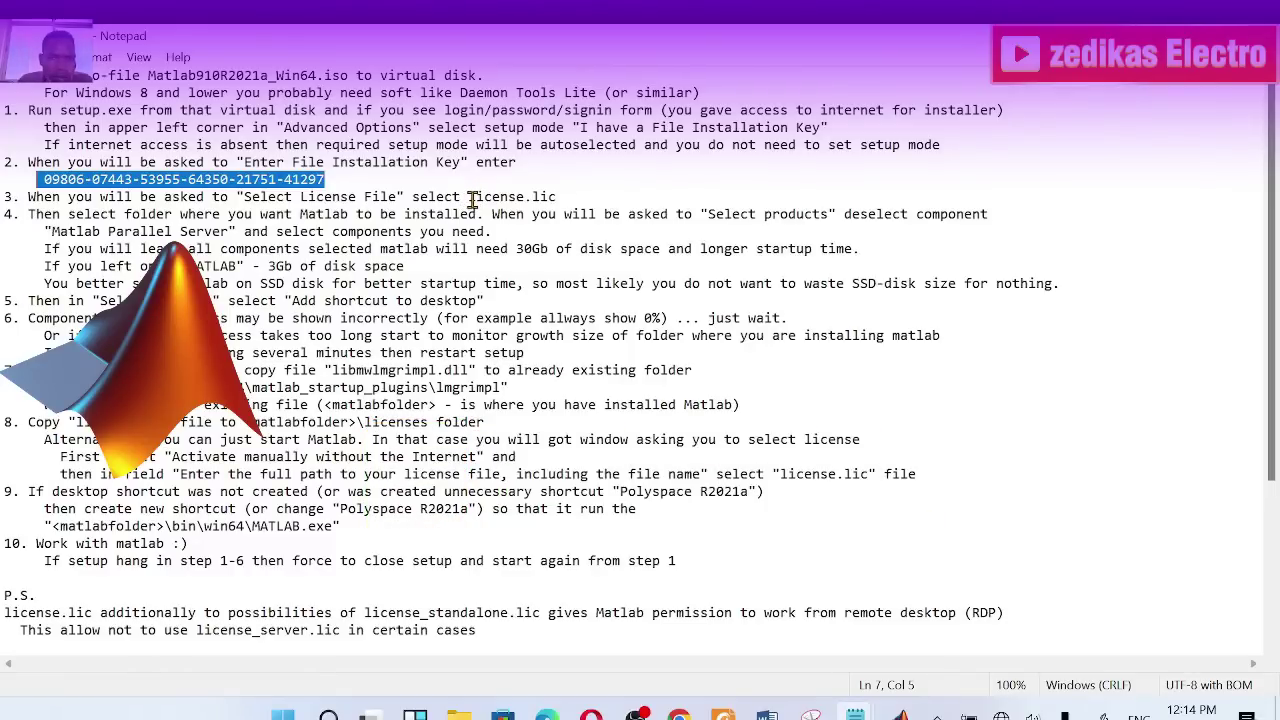
{"action": "mouse_move", "coordinate": [723, 712]}
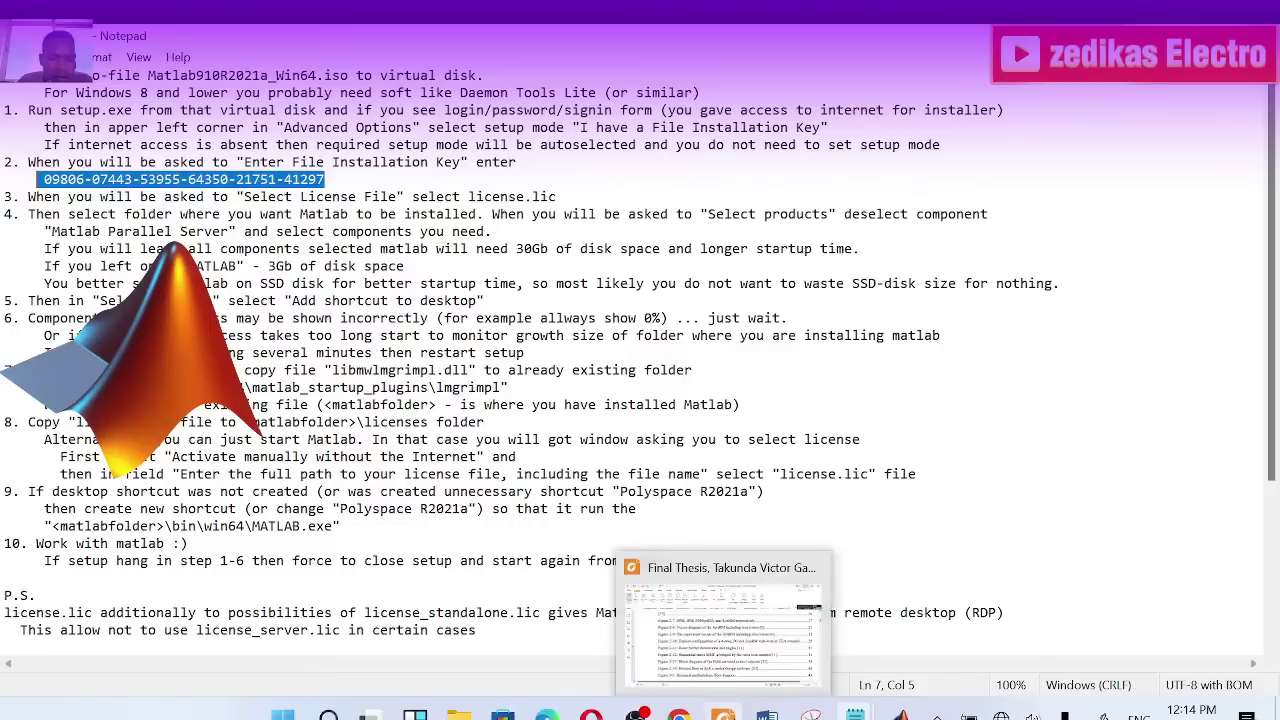
{"action": "mouse_move", "coordinate": [459, 712]}
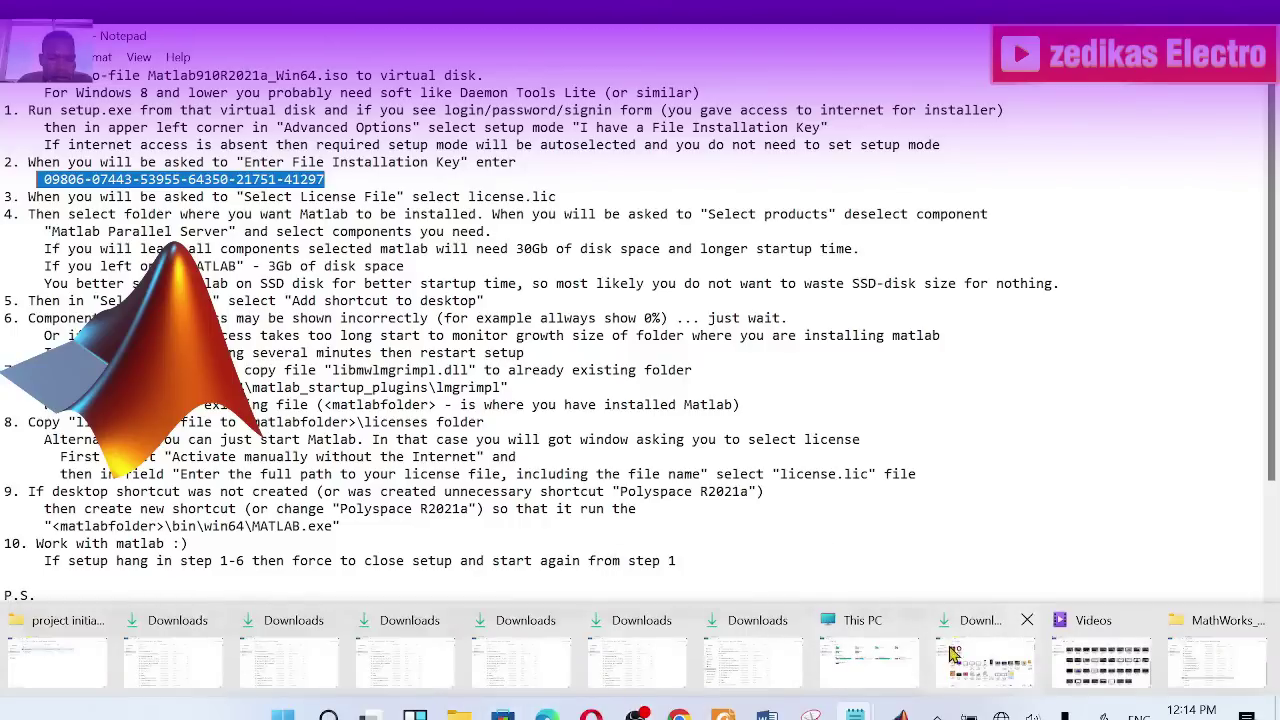
{"action": "left_click", "coordinate": [1207, 652]}
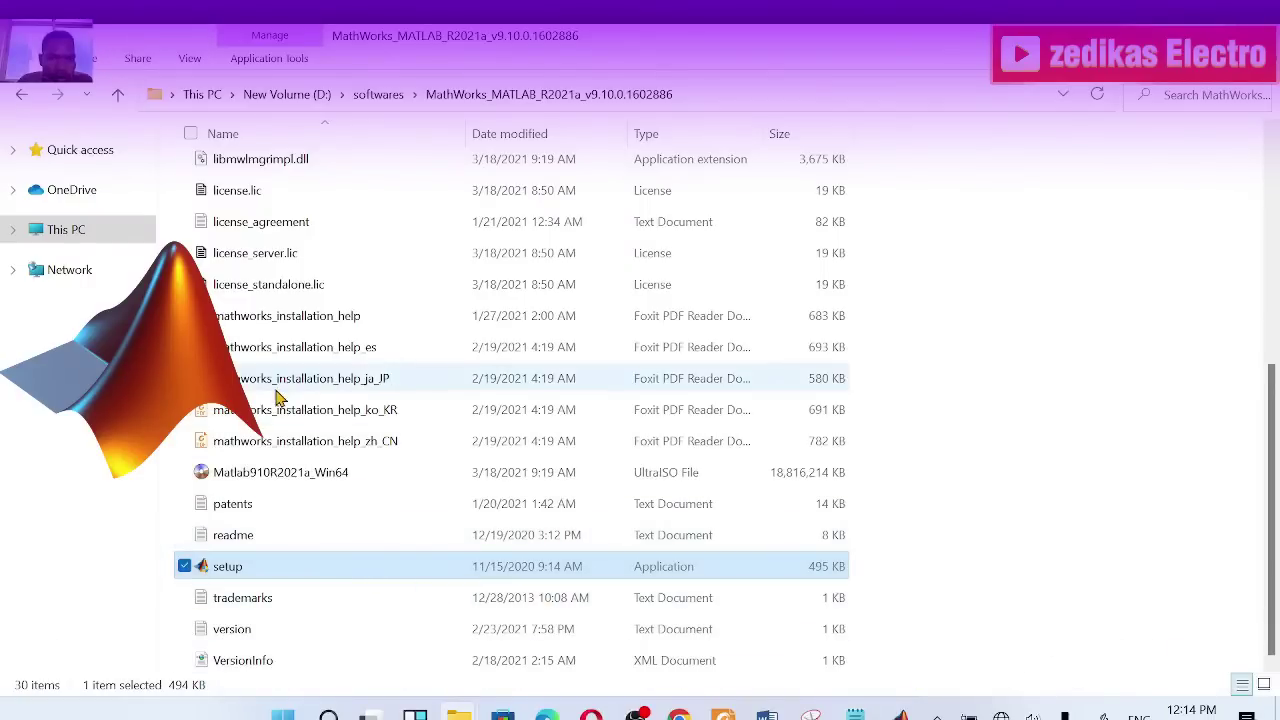
Try to open license.lic from the MATLAB setup folder and dismiss the choice of app.
{"action": "left_click", "coordinate": [250, 200]}
{"action": "double_click", "coordinate": [250, 200]}
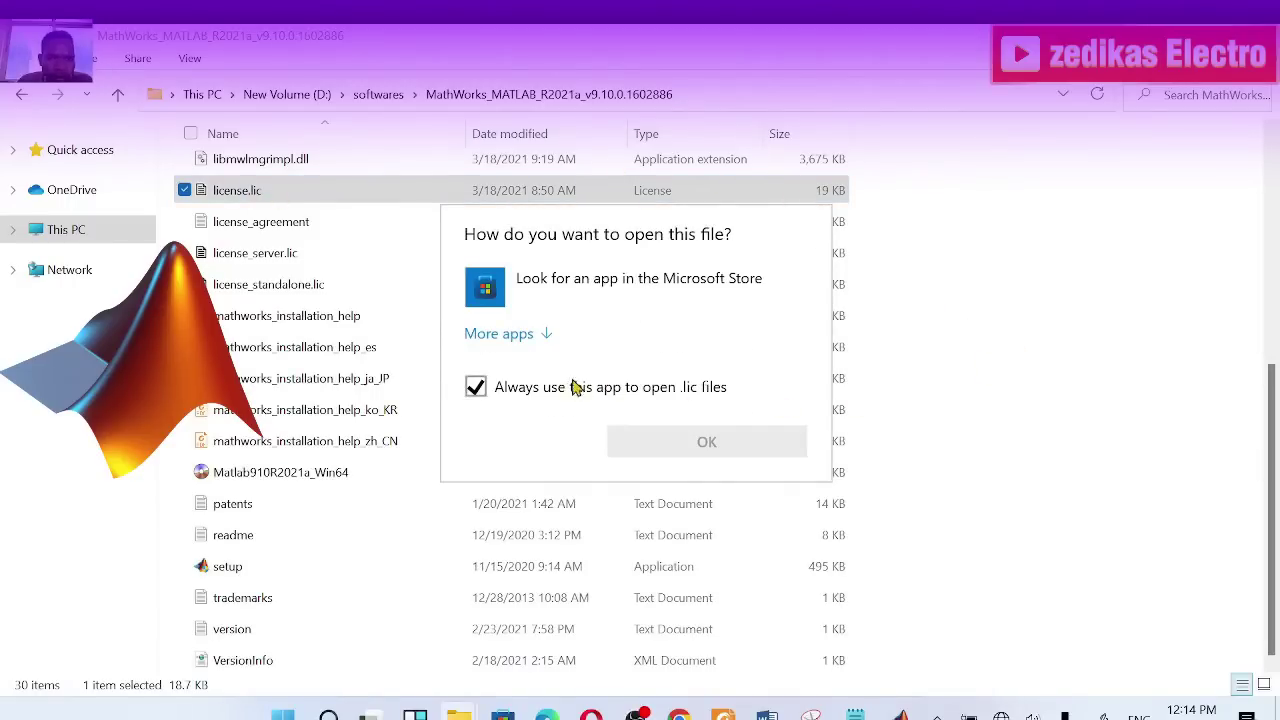
{"action": "left_click", "coordinate": [1013, 382]}
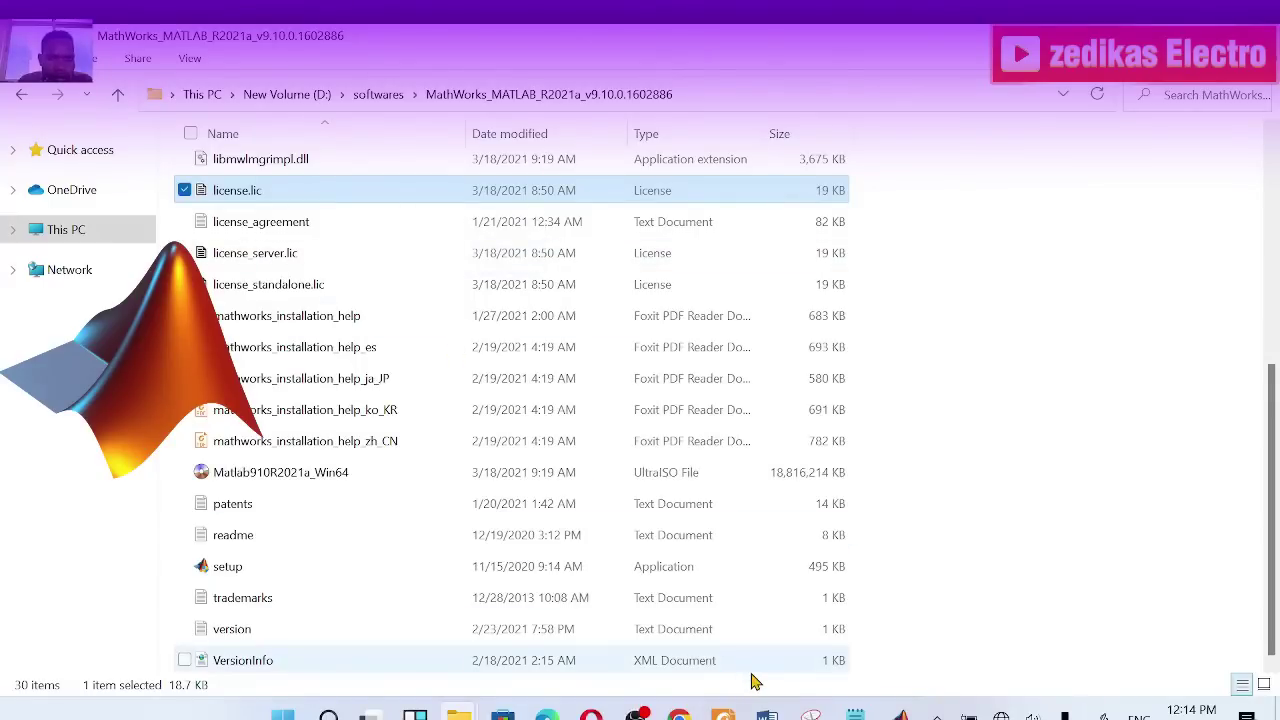
Reopen the _ReadmeWin notes and highlight the license.lic file name in instruction 3.
{"action": "mouse_move", "coordinate": [766, 713]}
{"action": "mouse_move", "coordinate": [679, 713]}
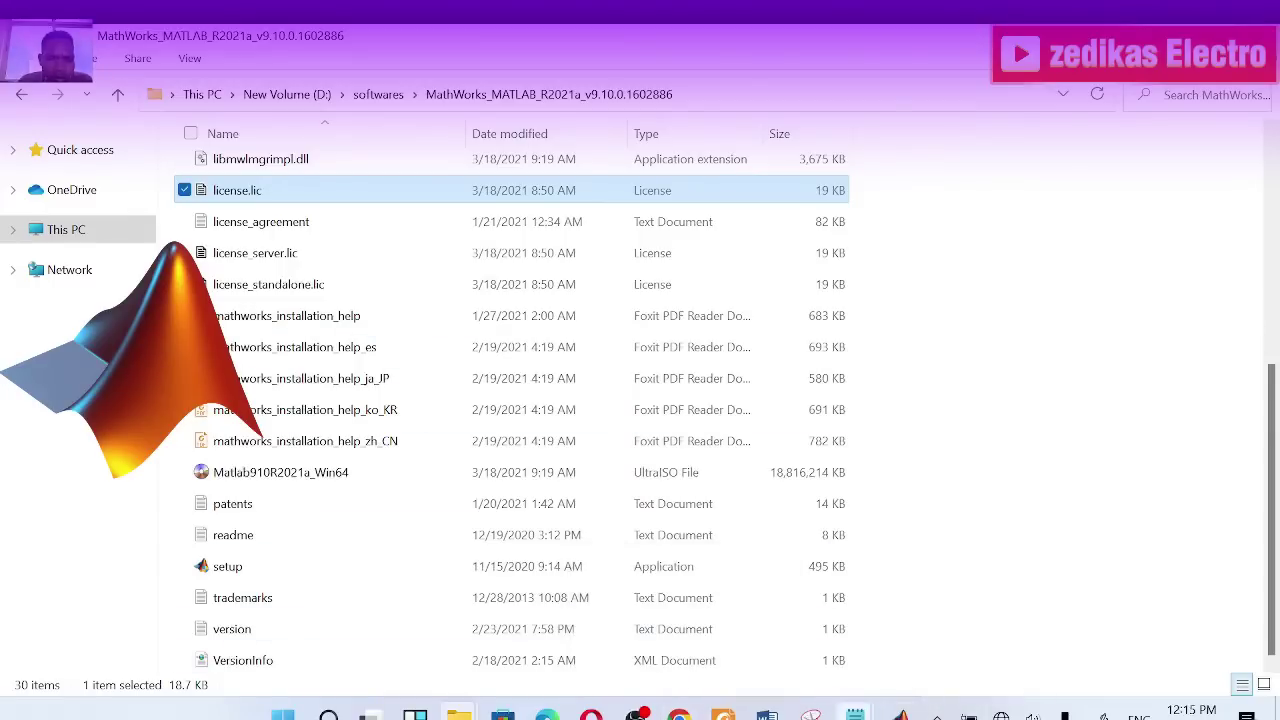
{"action": "mouse_move", "coordinate": [855, 713]}
{"action": "left_click", "coordinate": [903, 652]}
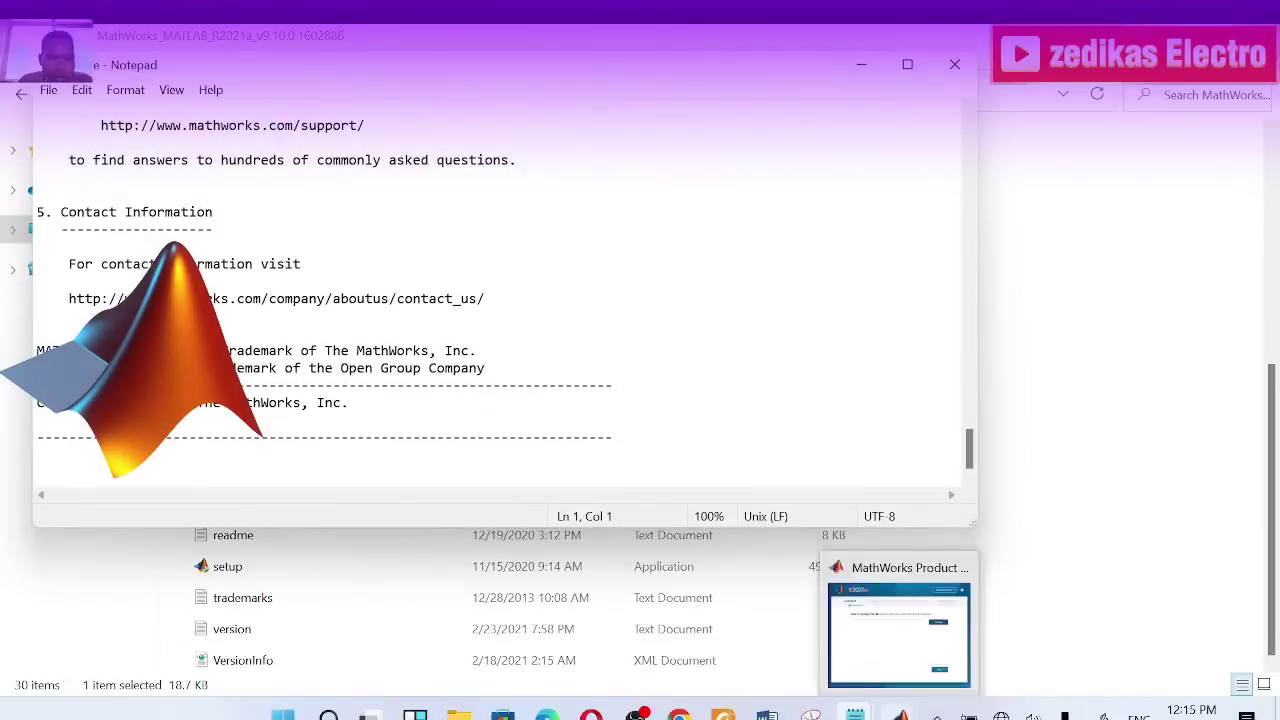
{"action": "mouse_move", "coordinate": [855, 713]}
{"action": "left_click", "coordinate": [795, 622]}
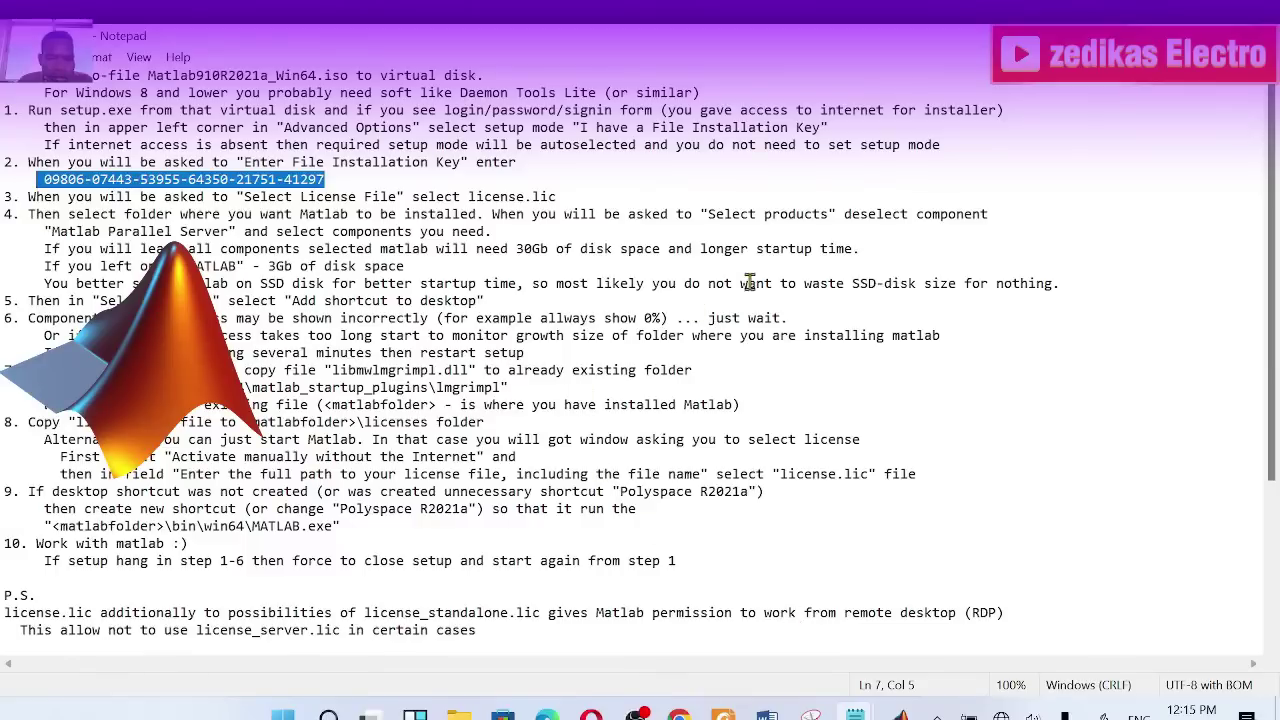
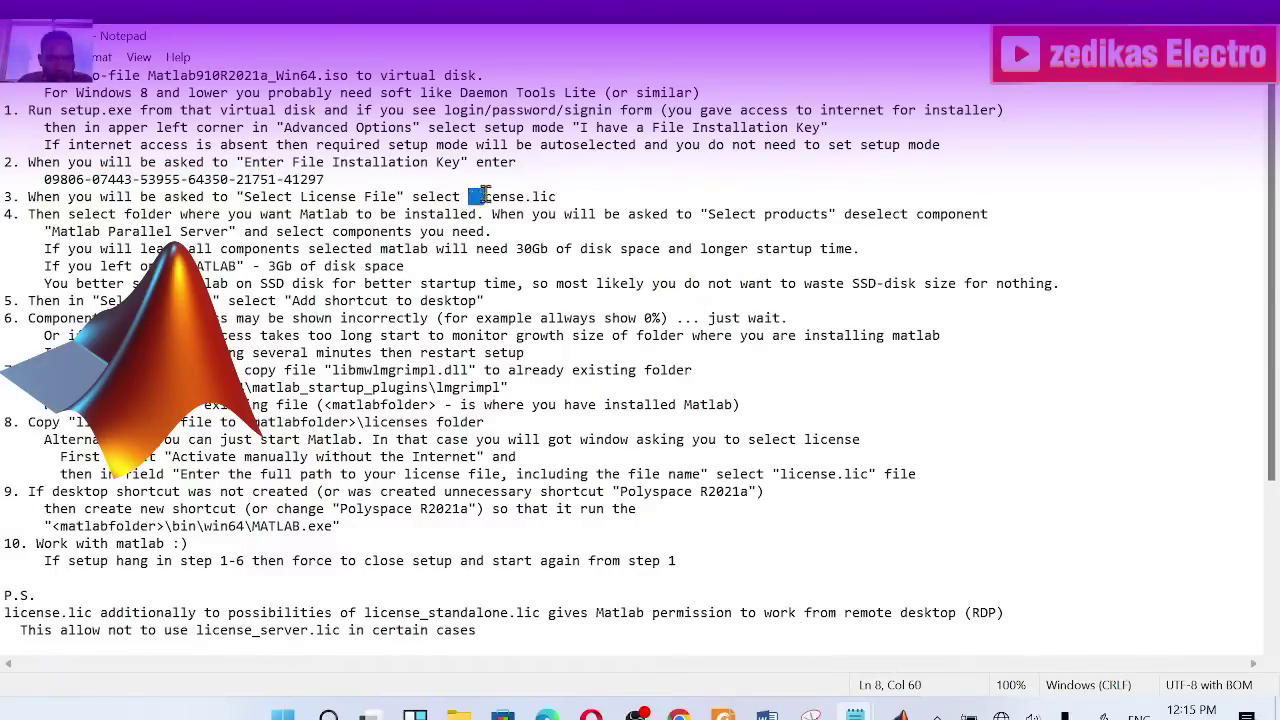
{"action": "left_click", "coordinate": [560, 196], "text": "shift"}
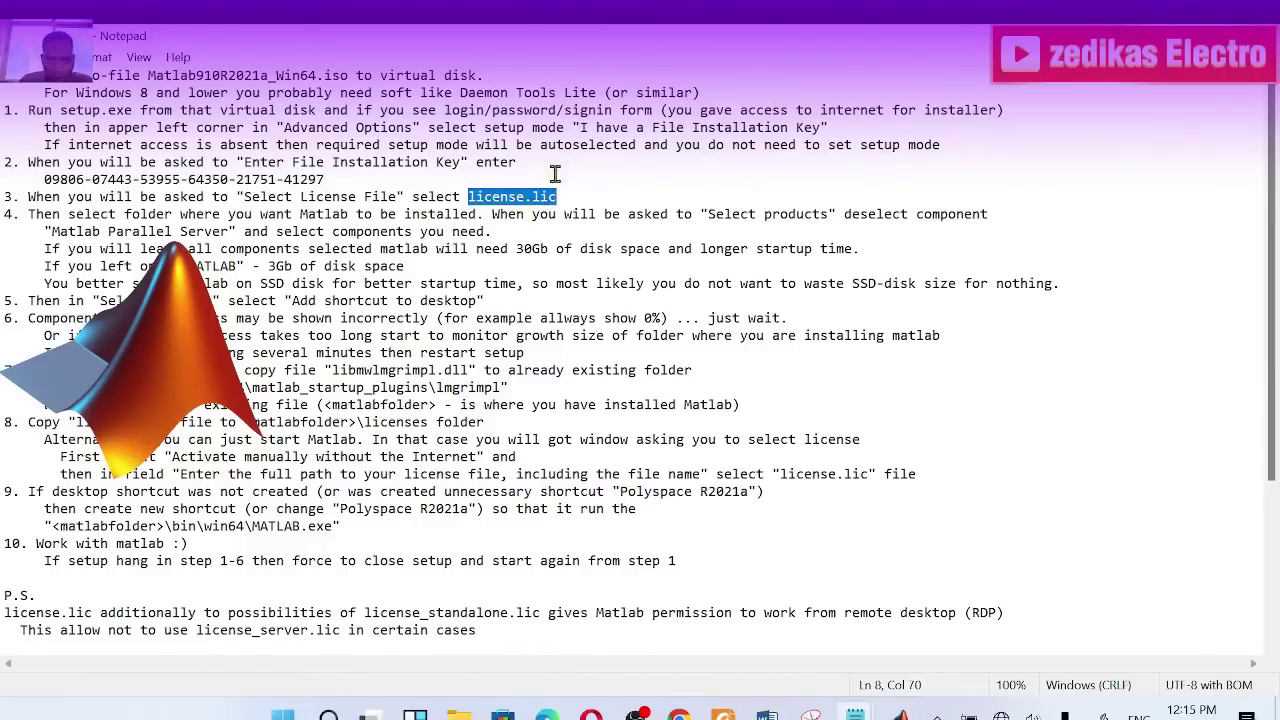
{"action": "left_click", "coordinate": [855, 714]}
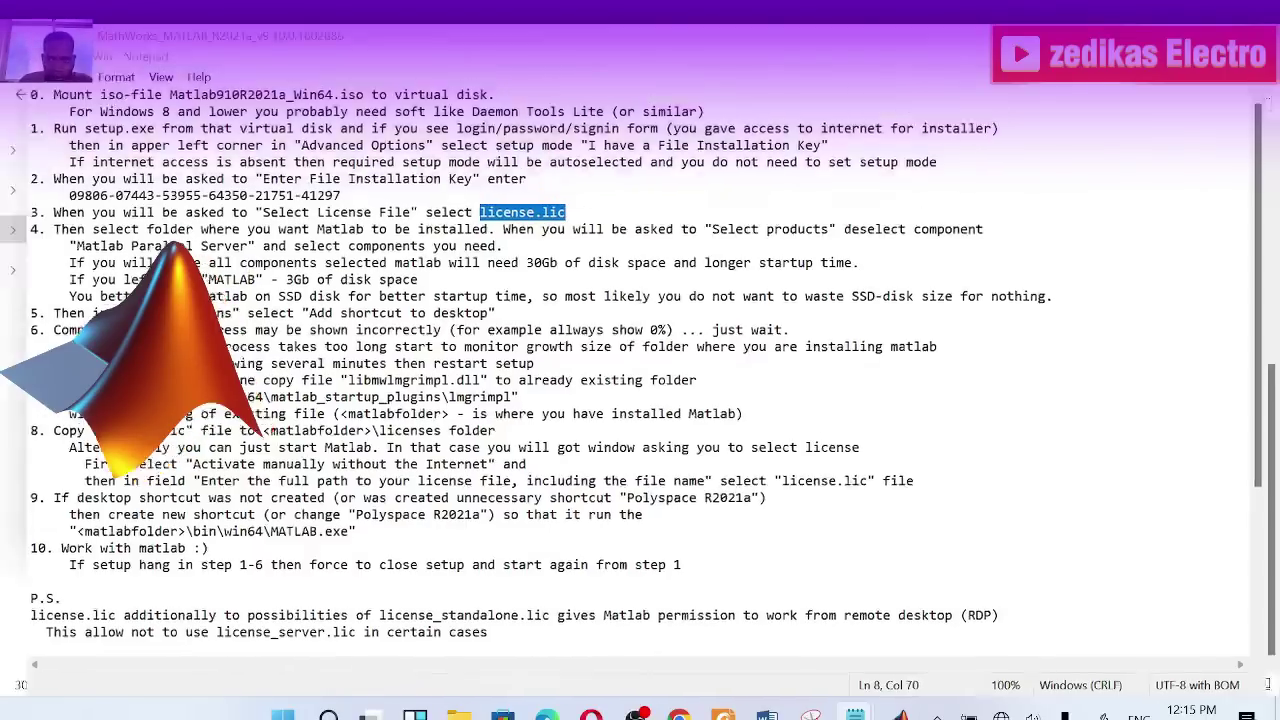
Return to the MathWorks Product Installer and browse for the license file in D:\softwares\MathWorks_MATLAB_R2021a_v9.10.0.1602886.
{"action": "mouse_move", "coordinate": [900, 714]}
{"action": "left_click", "coordinate": [902, 638]}
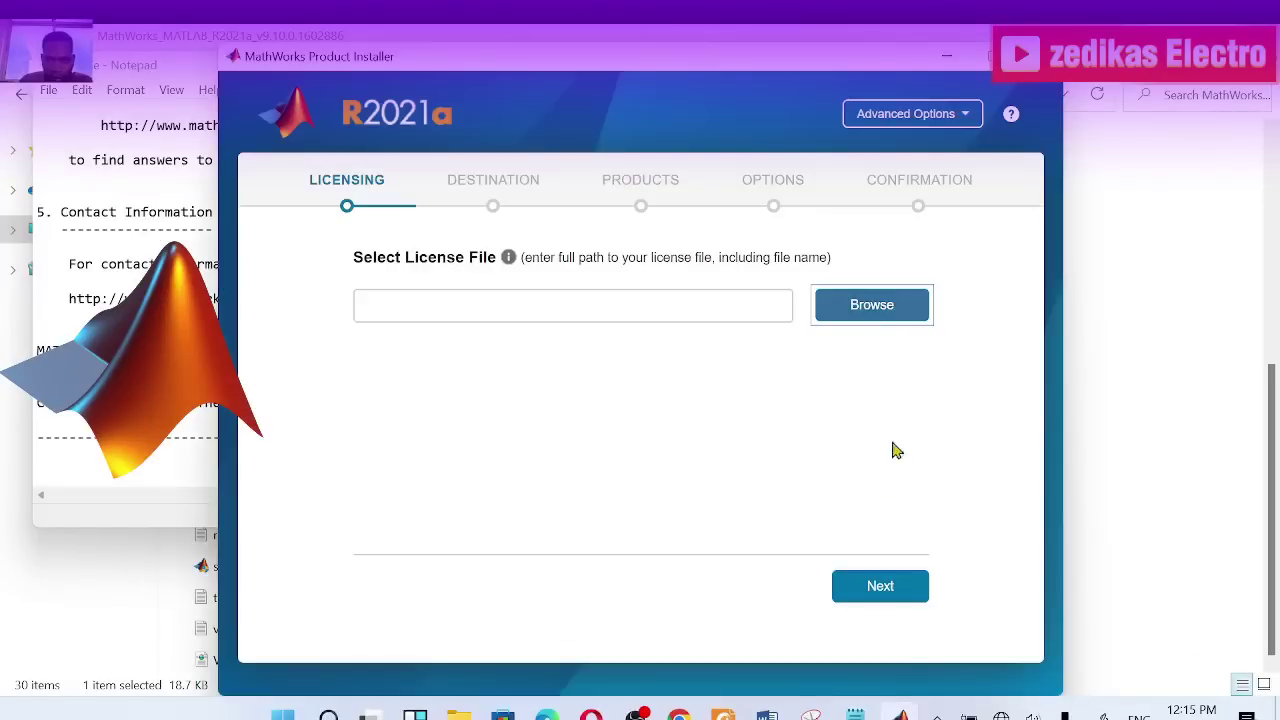
{"action": "left_click", "coordinate": [872, 306]}
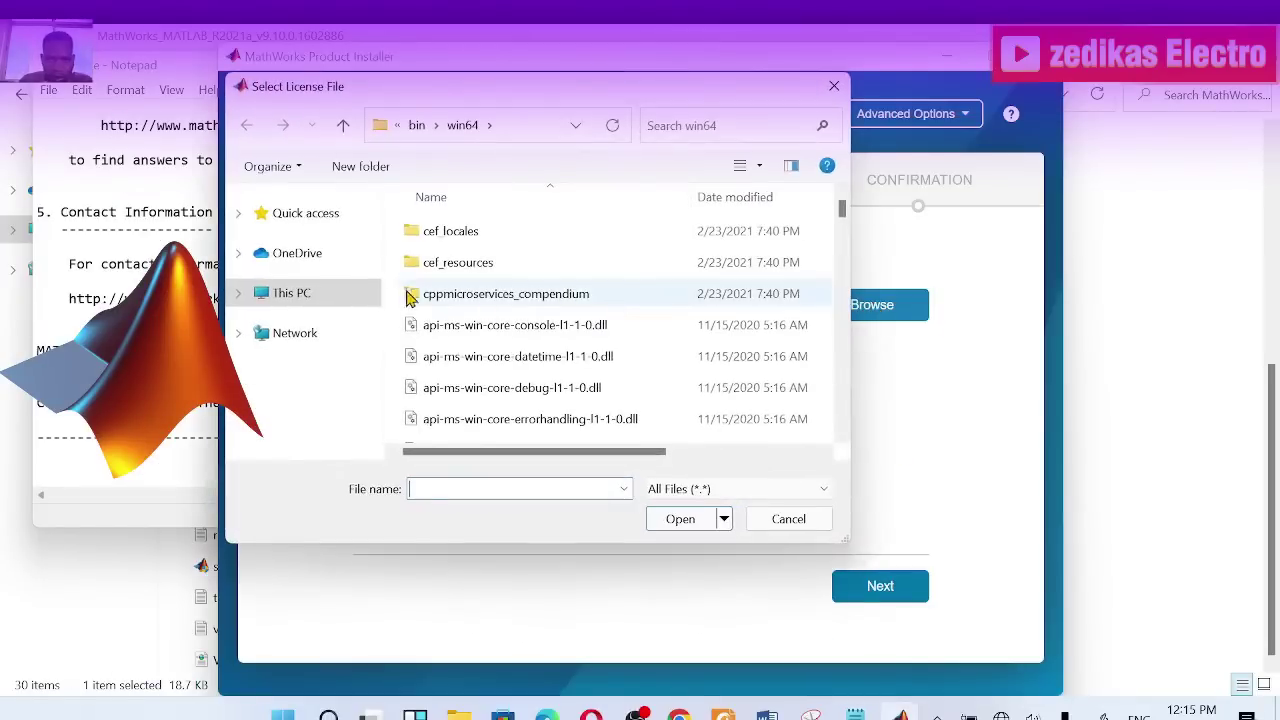
{"action": "left_click", "coordinate": [343, 305]}
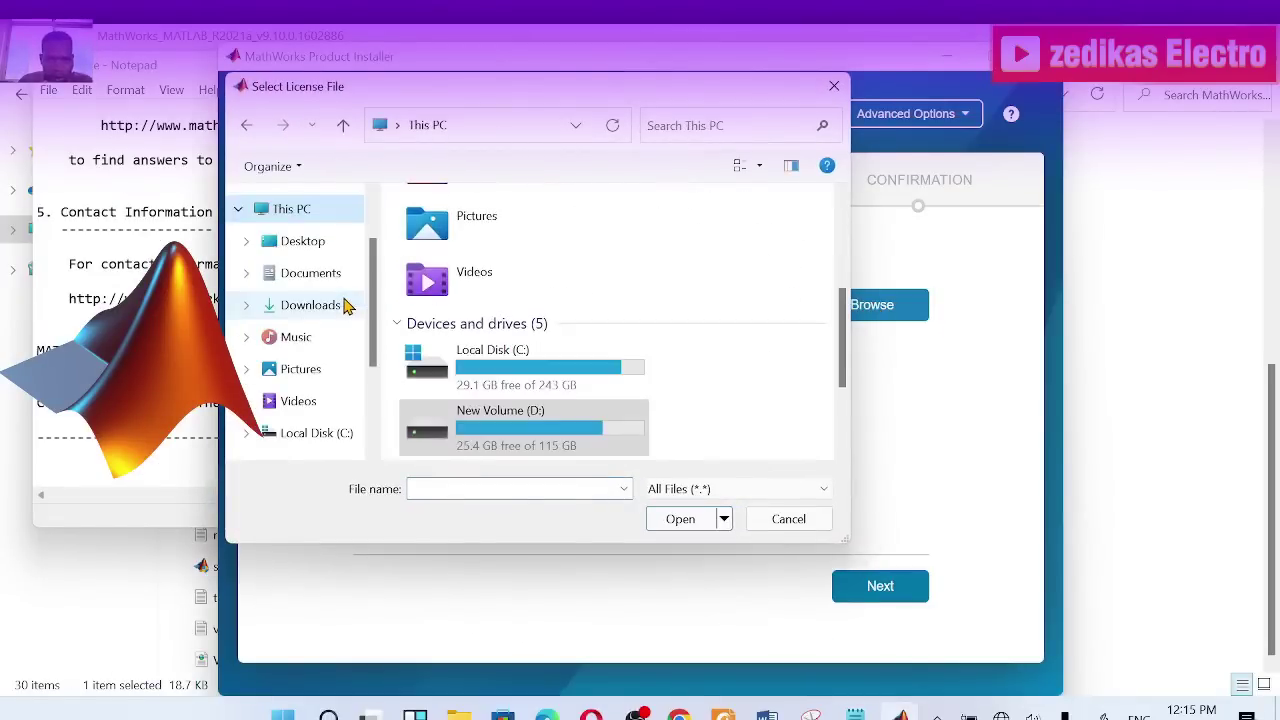
{"action": "double_click", "coordinate": [537, 428]}
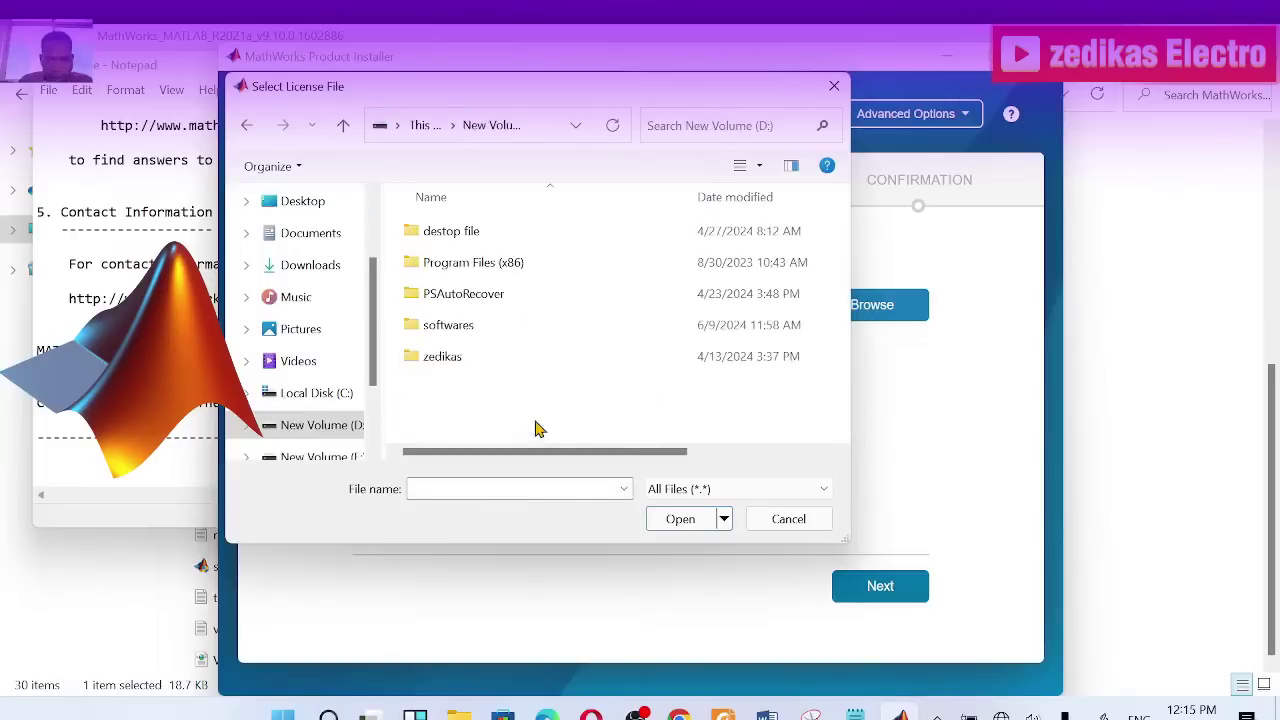
{"action": "double_click", "coordinate": [480, 335]}
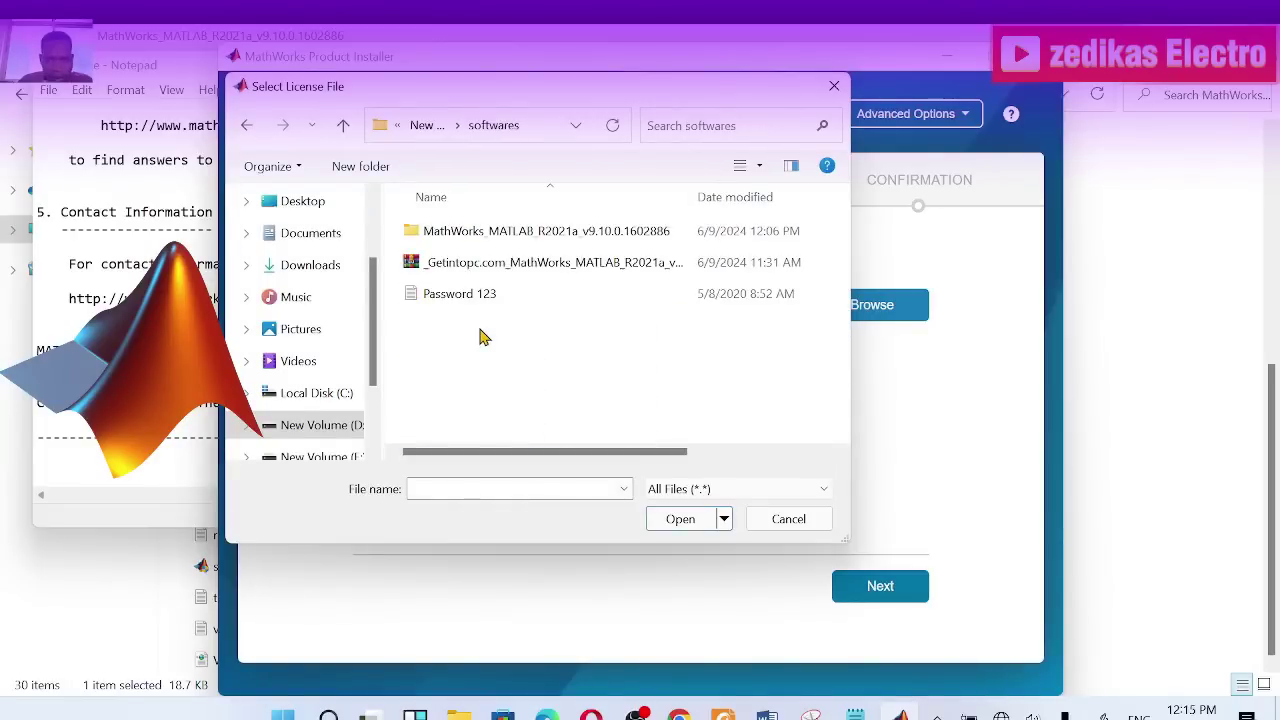
{"action": "double_click", "coordinate": [480, 232]}
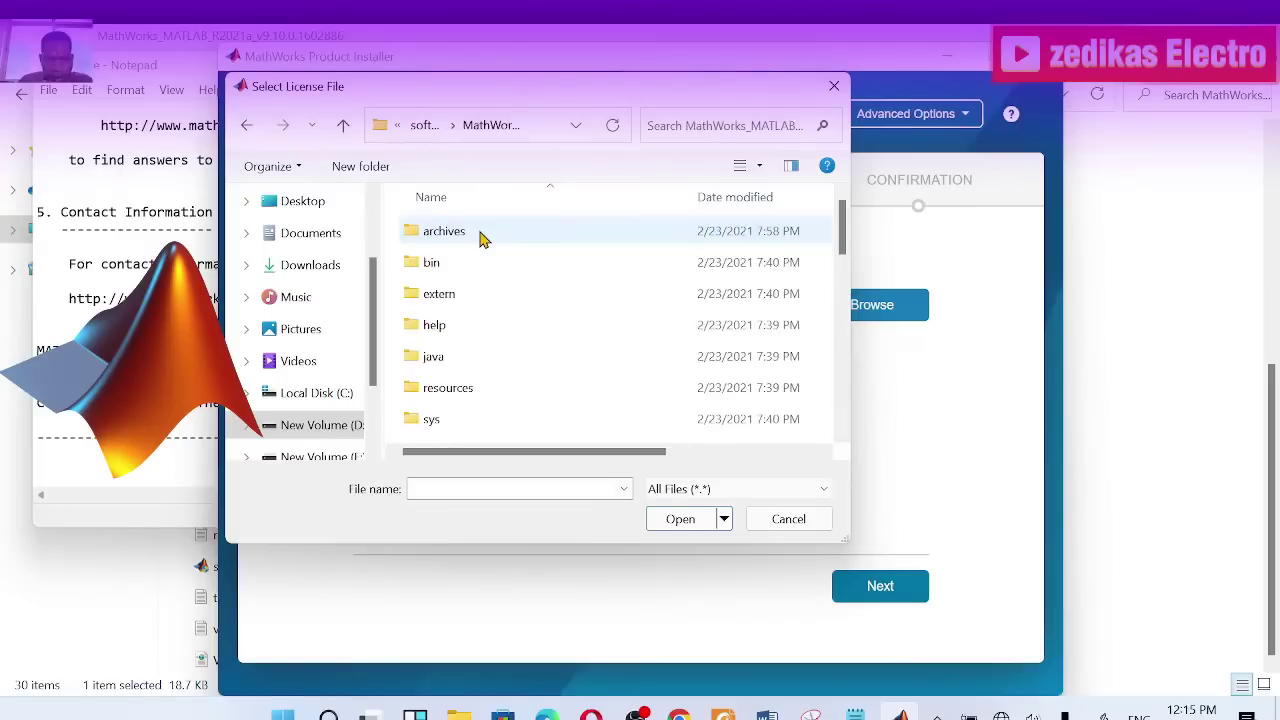
Choose license.lic as the license file and continue to the destination stage.
{"action": "scroll", "coordinate": [484, 332], "scroll_direction": "down", "scroll_amount": 3}
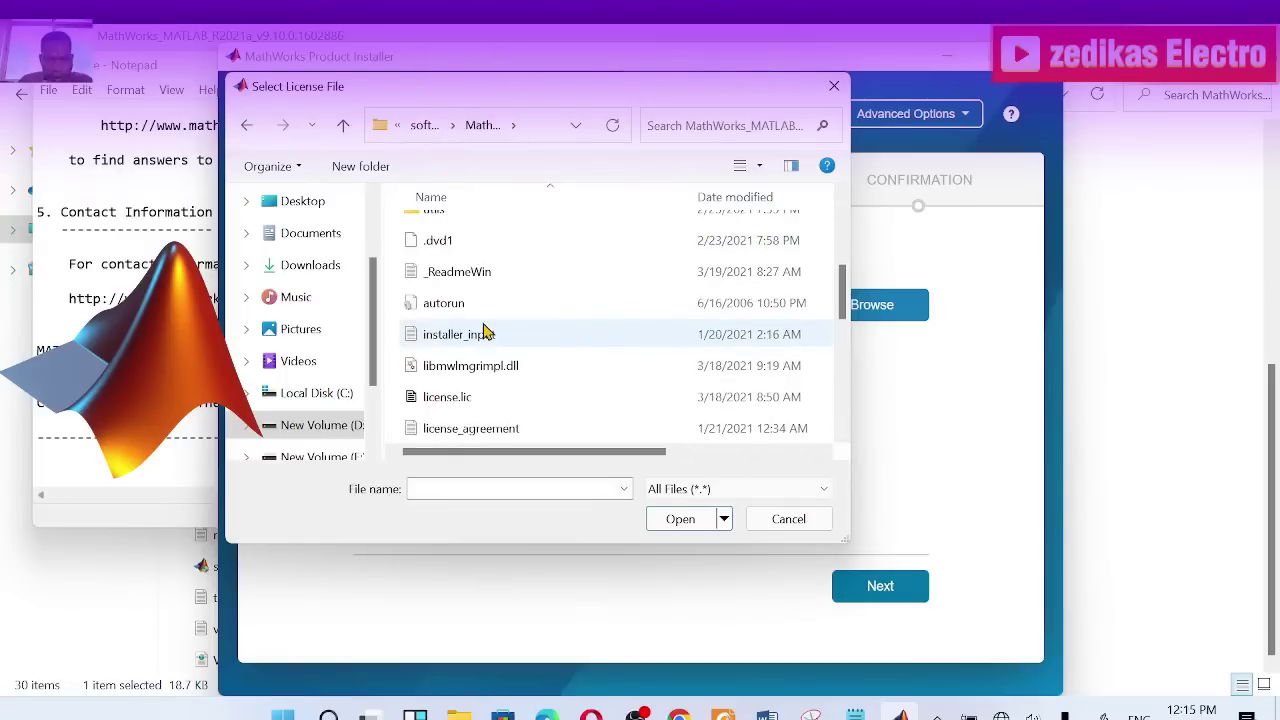
{"action": "left_click", "coordinate": [494, 398]}
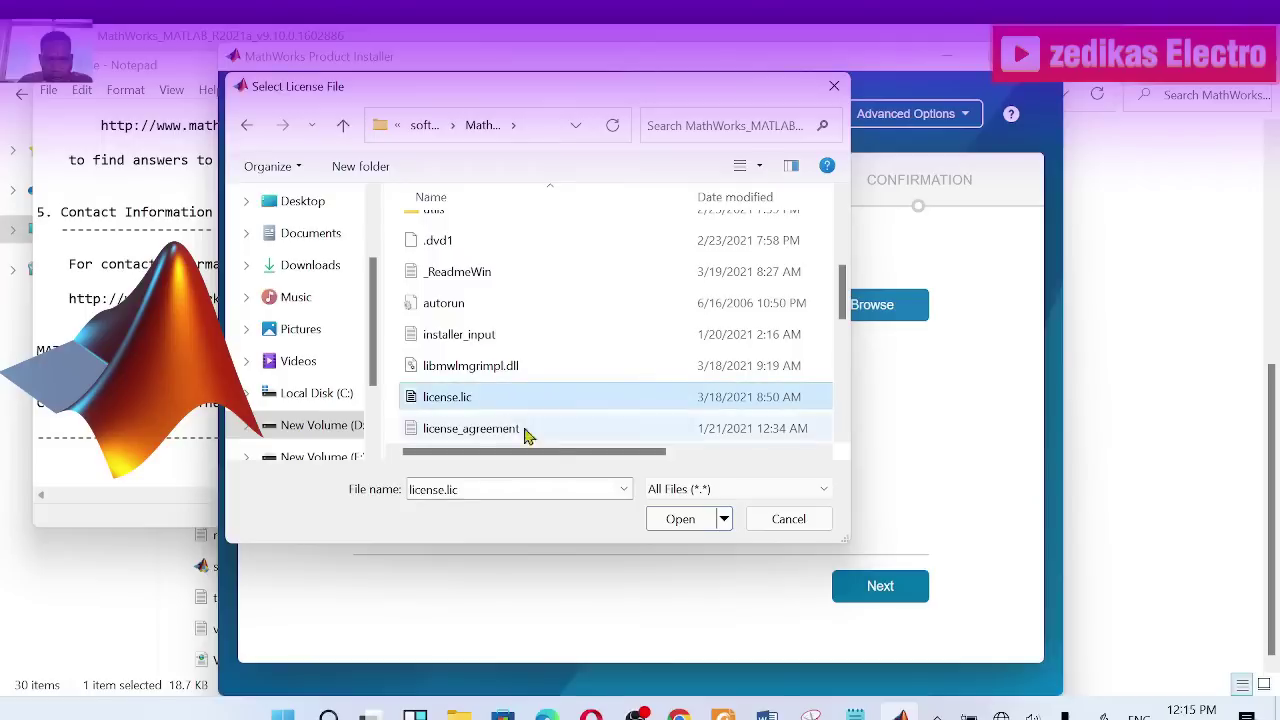
{"action": "left_click", "coordinate": [689, 527]}
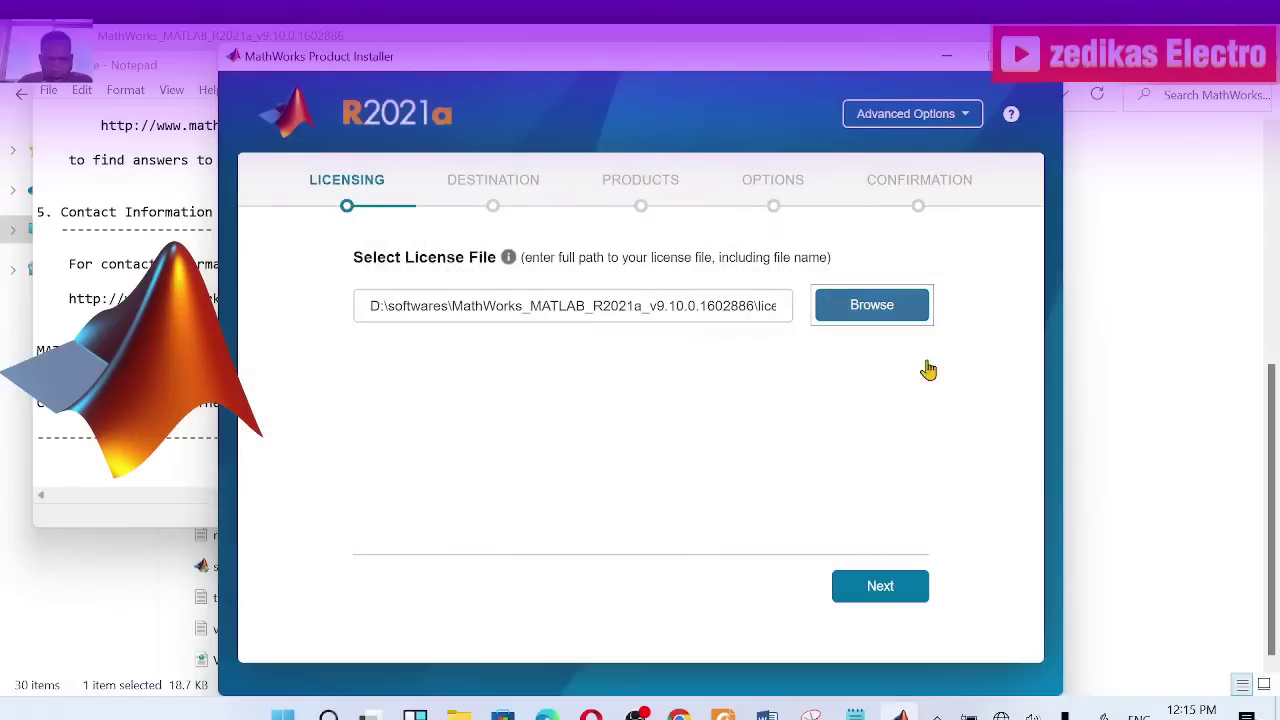
{"action": "left_click", "coordinate": [880, 590]}
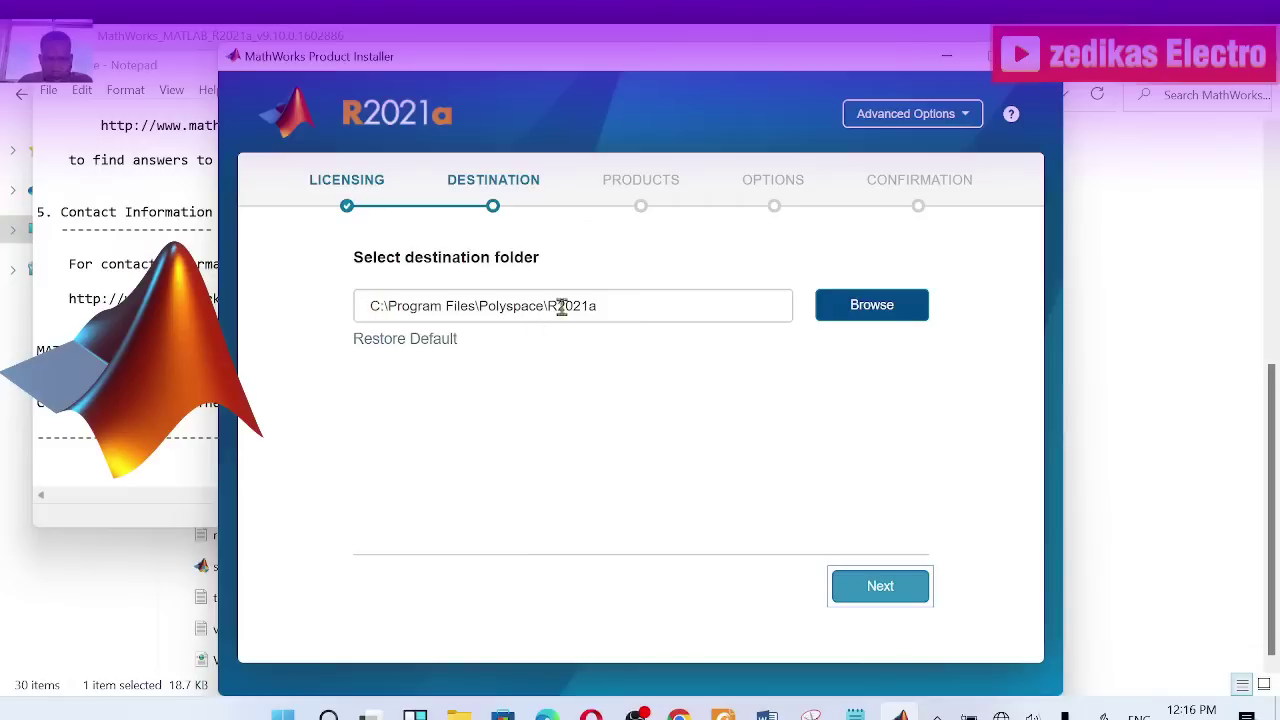
Accept the destination folder C:\Program Files\Polyspace\R2021a and keep all products selected for installation.
{"action": "left_click_drag", "start_coordinate": [616, 306], "coordinate": [362, 310]}
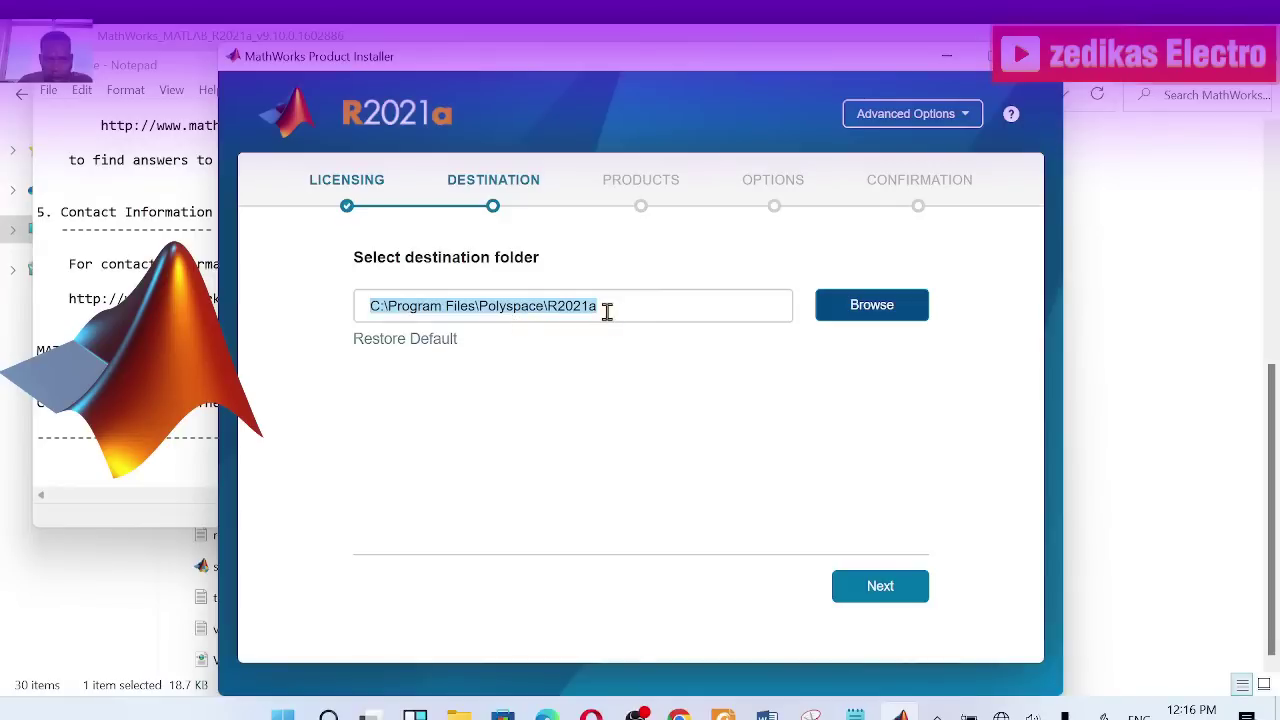
{"action": "left_click", "coordinate": [880, 587]}
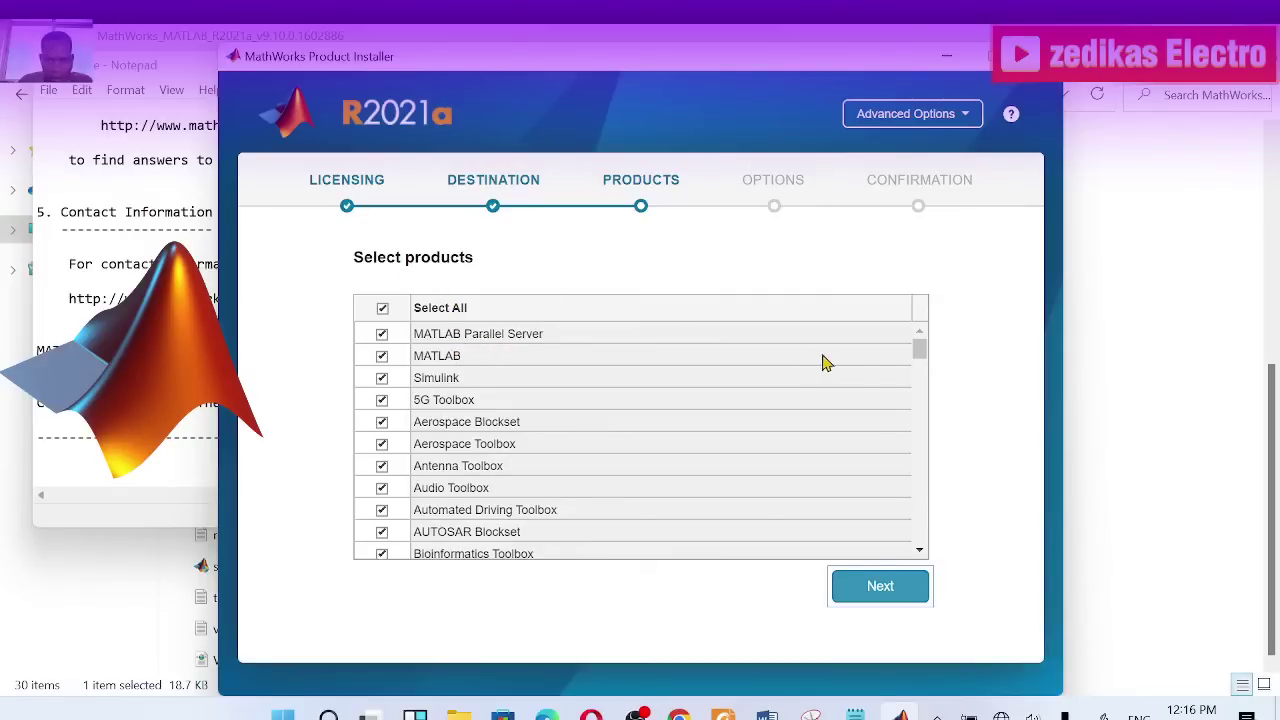
{"action": "left_click_drag", "start_coordinate": [922, 352], "coordinate": [873, 338]}
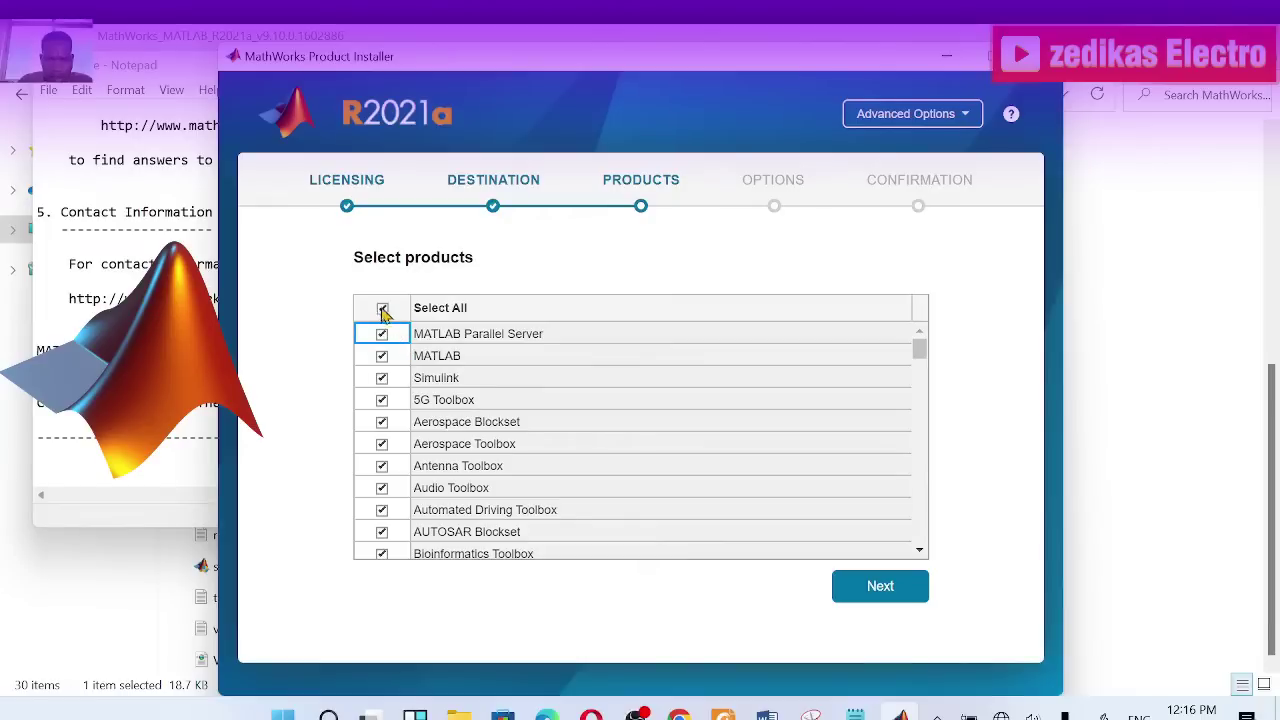
{"action": "left_click", "coordinate": [383, 357]}
{"action": "scroll", "coordinate": [545, 449], "scroll_direction": "down", "scroll_amount": 6}
{"action": "scroll", "coordinate": [545, 449], "scroll_direction": "down", "scroll_amount": 10}
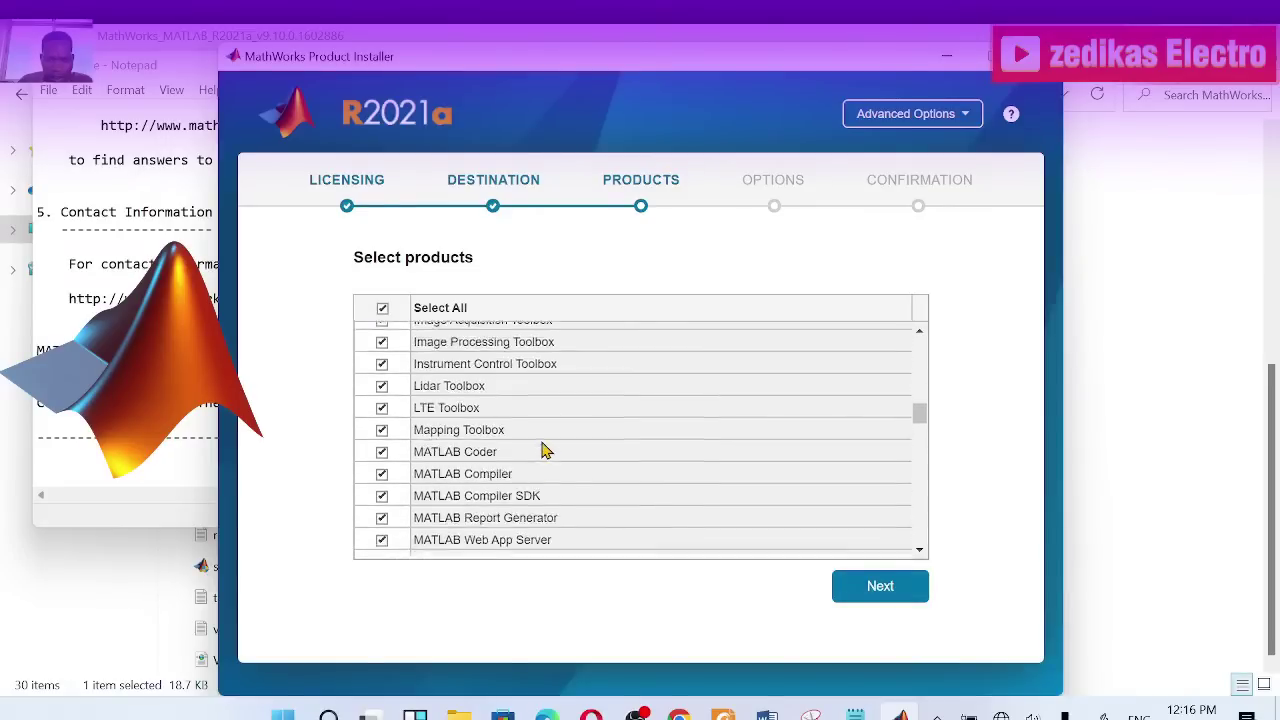
{"action": "left_click", "coordinate": [880, 587]}
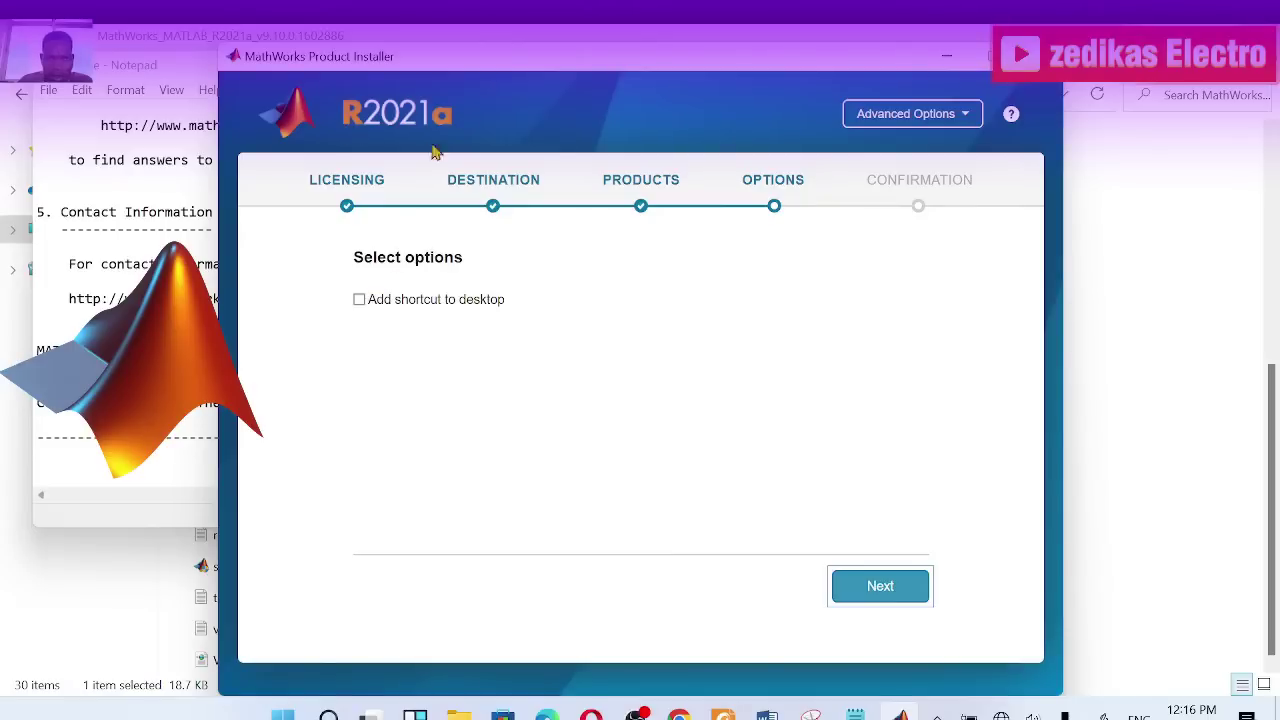
Enable adding a shortcut to the desktop and begin the installation.
{"action": "left_click", "coordinate": [359, 300]}
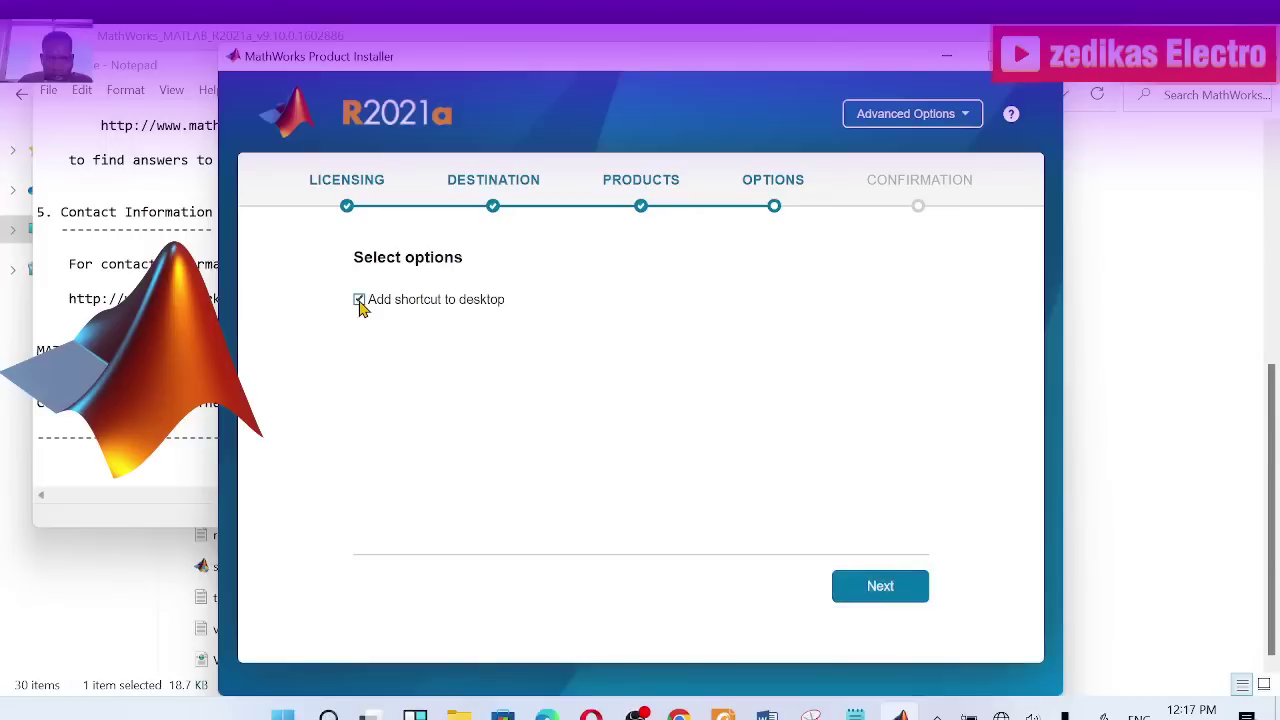
{"action": "left_click", "coordinate": [880, 594]}
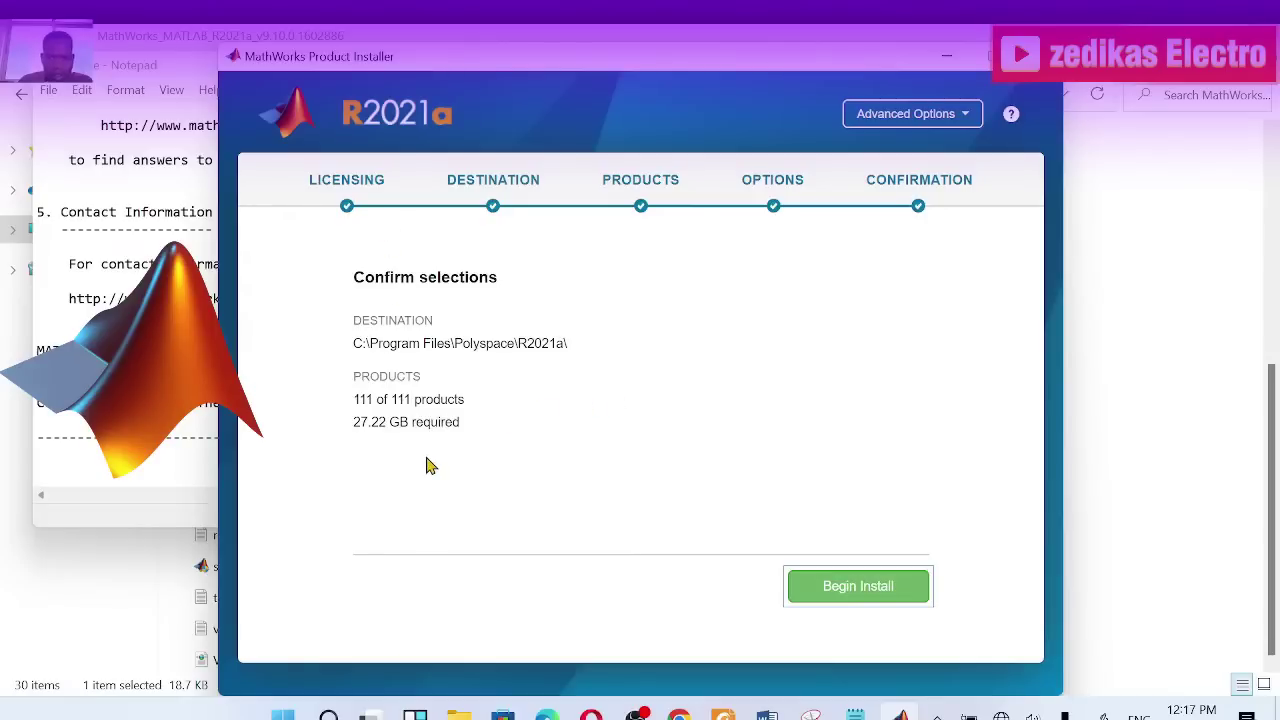
{"action": "left_click", "coordinate": [843, 593]}
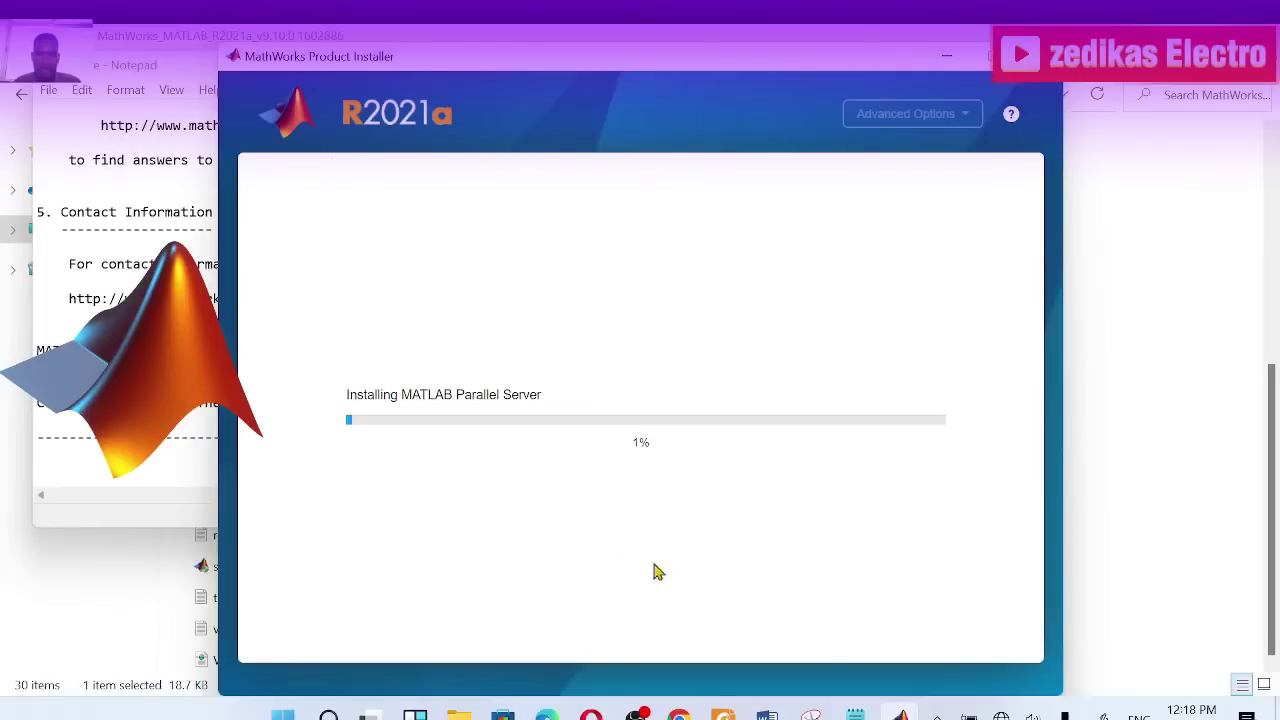
Bring up the _ReadmeWin notes while the installation runs.
{"action": "mouse_move", "coordinate": [766, 712]}
{"action": "mouse_move", "coordinate": [810, 712]}
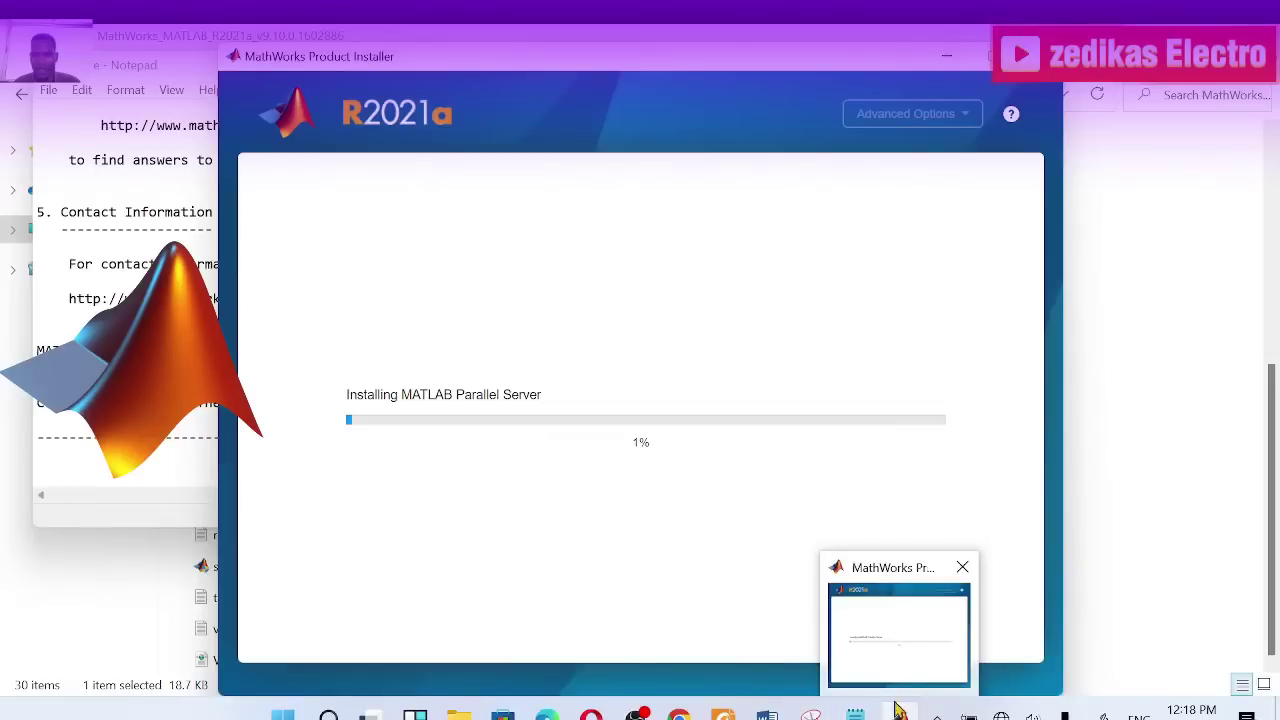
{"action": "mouse_move", "coordinate": [855, 712]}
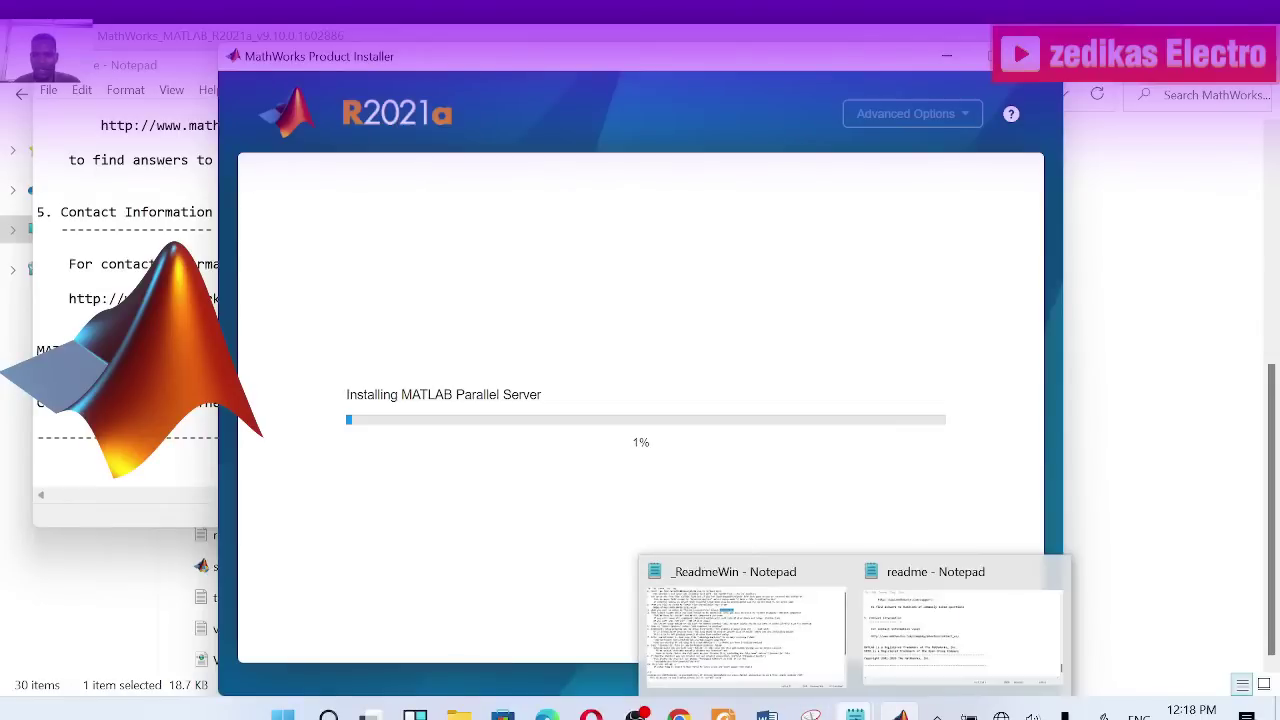
{"action": "left_click", "coordinate": [785, 645]}
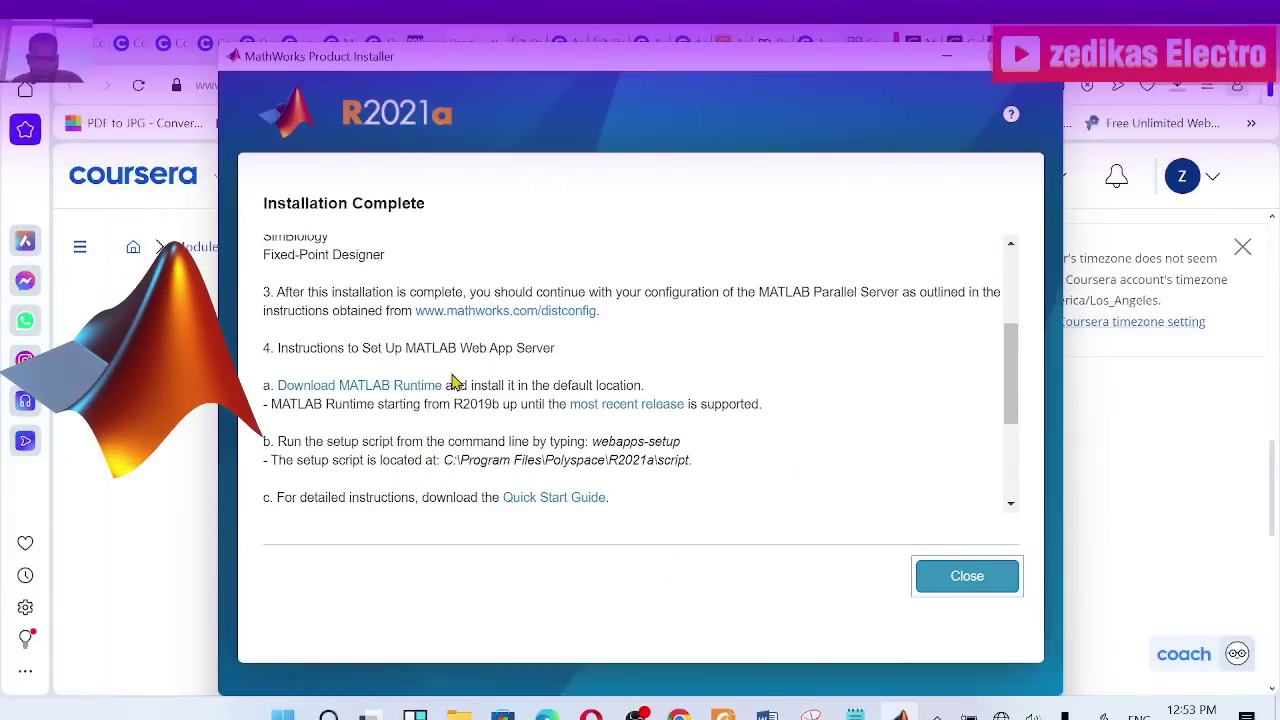
Read through the additional configuration steps listed on the Installation Complete page.
{"action": "scroll", "coordinate": [451, 380], "scroll_direction": "down", "scroll_amount": 2}
{"action": "scroll", "coordinate": [451, 380], "scroll_direction": "up", "scroll_amount": 4}
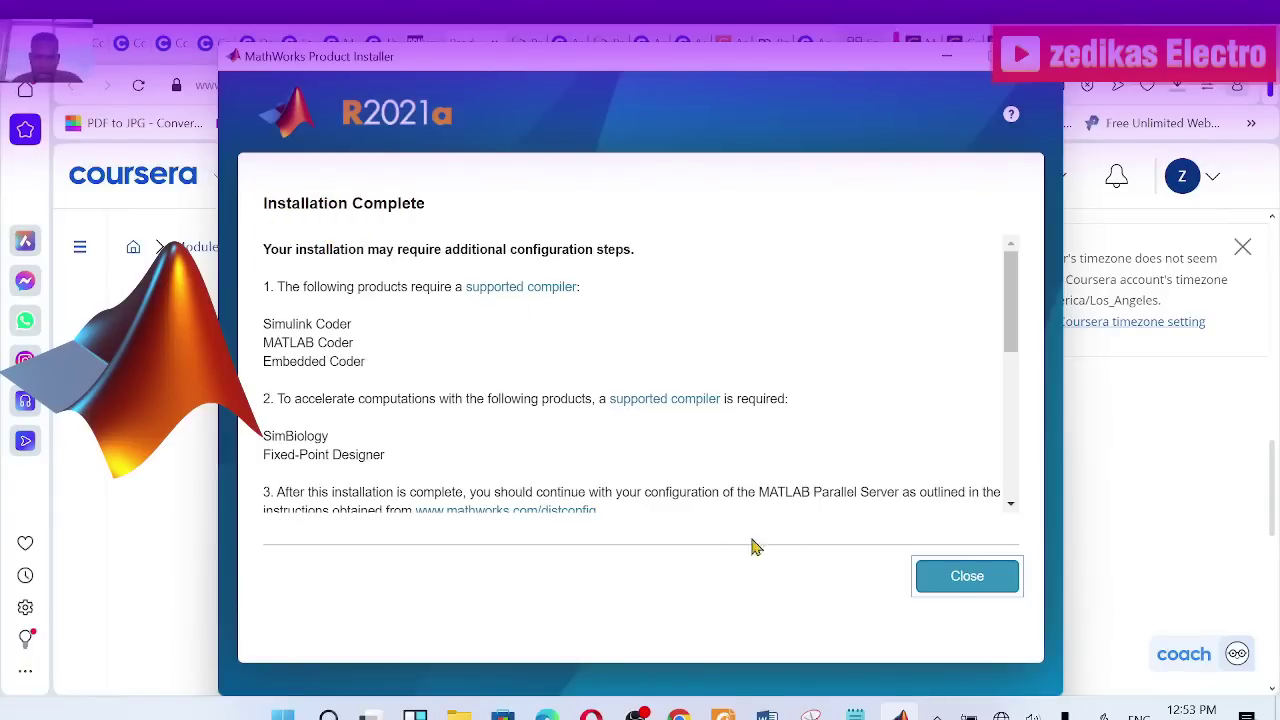
{"action": "scroll", "coordinate": [346, 324], "scroll_direction": "down", "scroll_amount": 1}
{"action": "scroll", "coordinate": [346, 324], "scroll_direction": "up", "scroll_amount": 1}
{"action": "left_click_drag", "start_coordinate": [1010, 326], "coordinate": [1003, 514]}
{"action": "scroll", "coordinate": [669, 480], "scroll_direction": "up", "scroll_amount": 10}
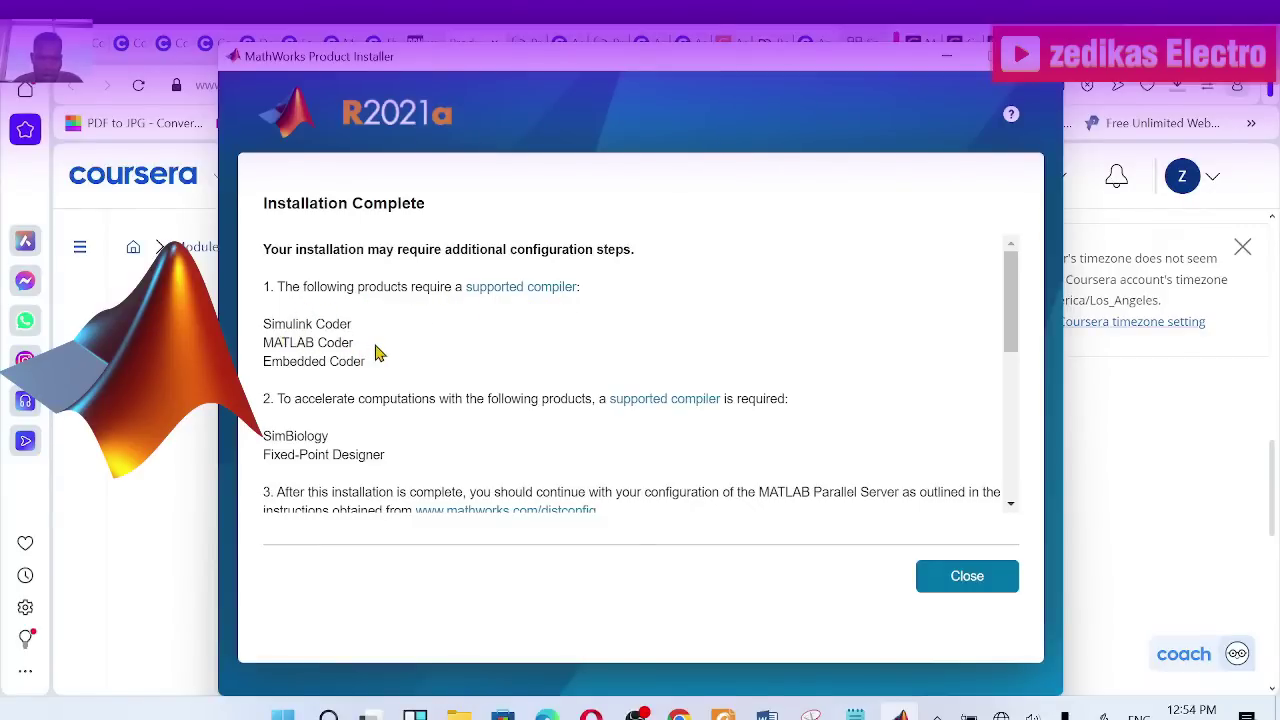
{"action": "scroll", "coordinate": [377, 352], "scroll_direction": "down", "scroll_amount": 3}
{"action": "scroll", "coordinate": [377, 352], "scroll_direction": "down", "scroll_amount": 3}
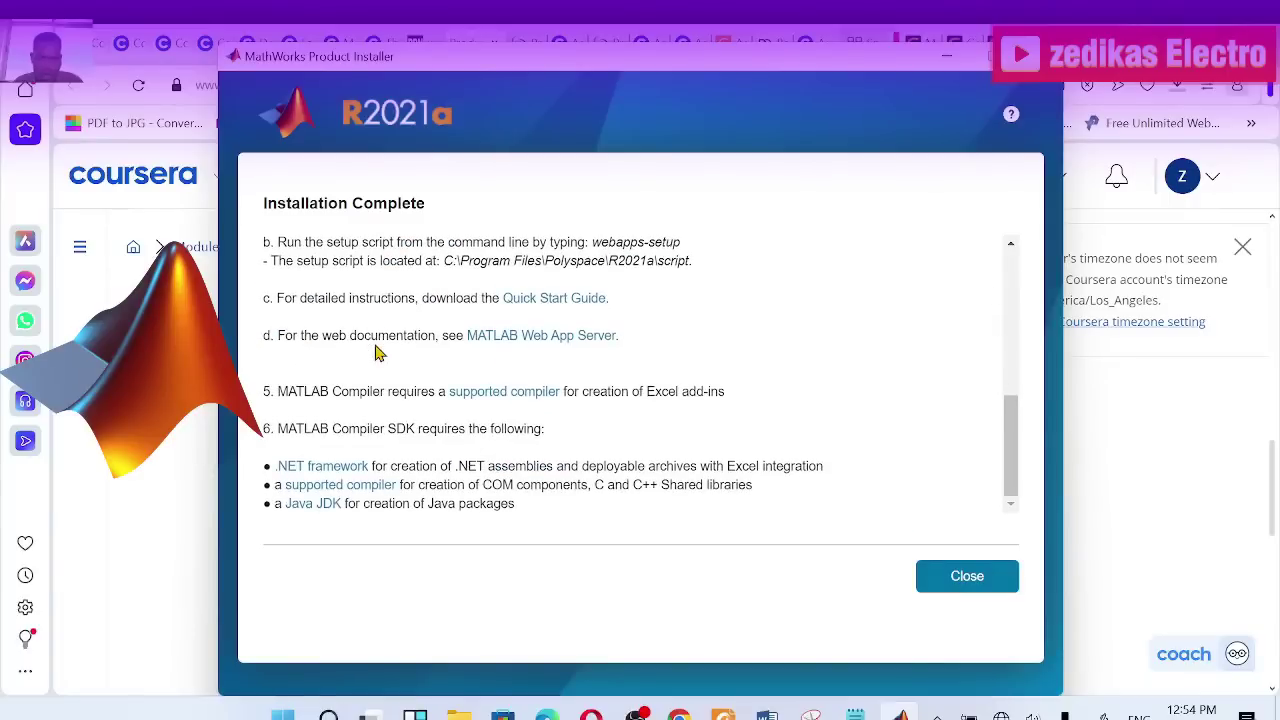
{"action": "scroll", "coordinate": [611, 471], "scroll_direction": "up", "scroll_amount": 6}
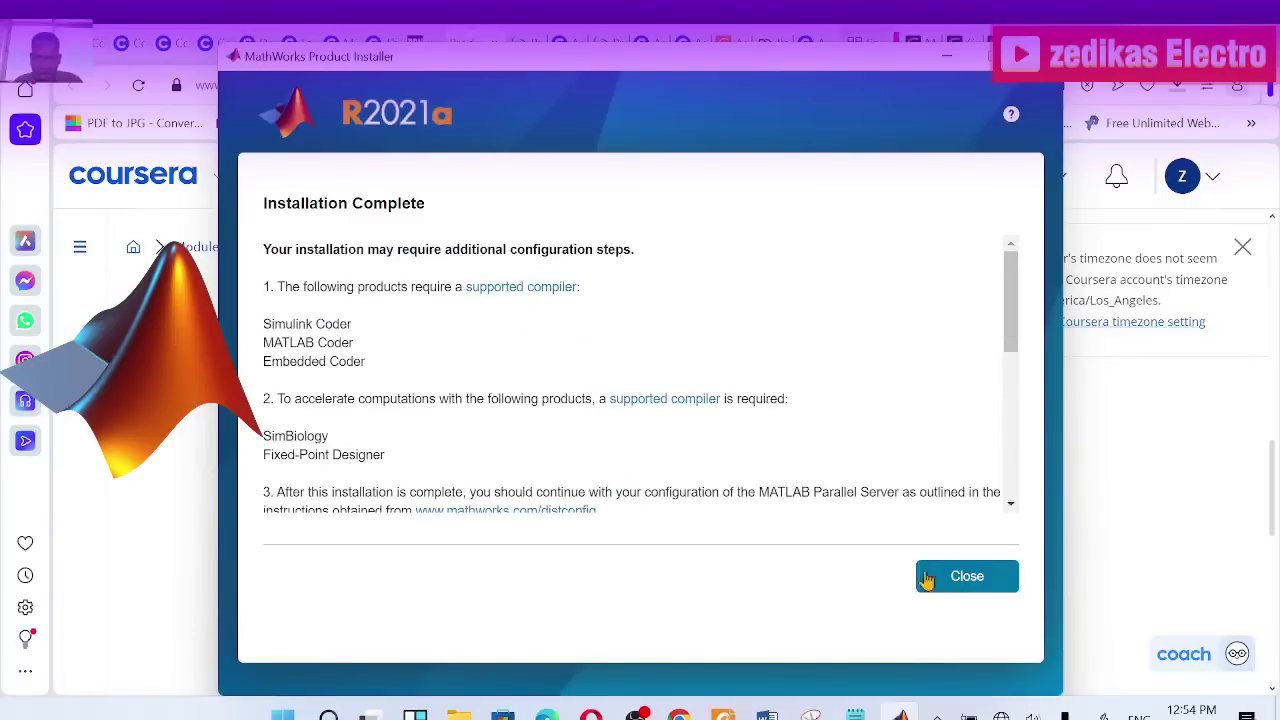
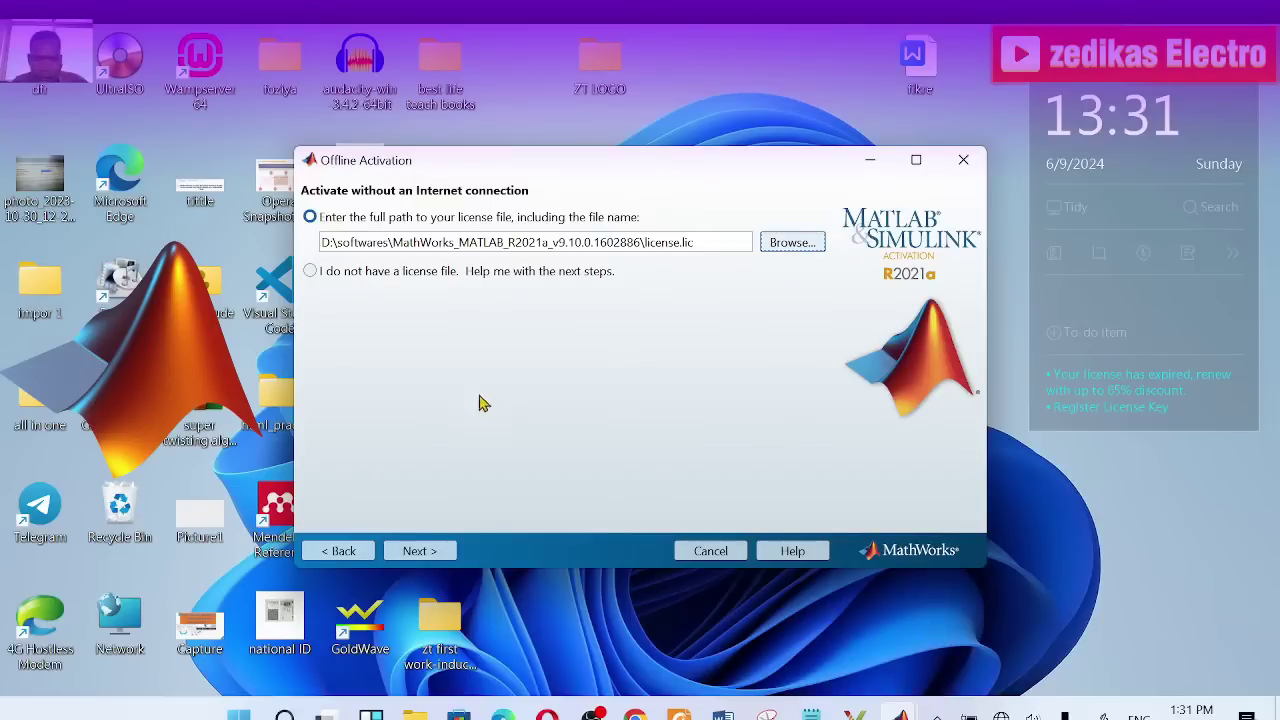
Activate MATLAB offline with the license file D:\softwares\MathWorks_MATLAB_R2021a_v9.10.0.1602886\license.lic.
{"action": "left_click", "coordinate": [416, 550]}
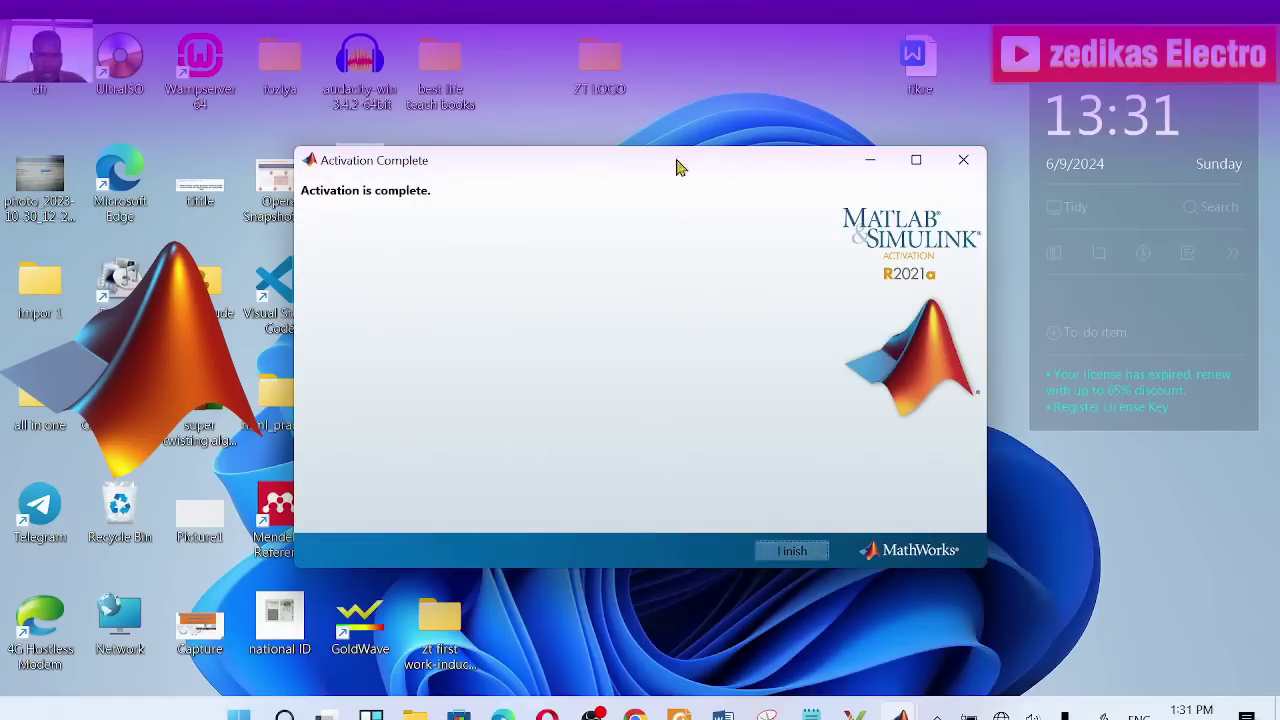
{"action": "left_click", "coordinate": [915, 166]}
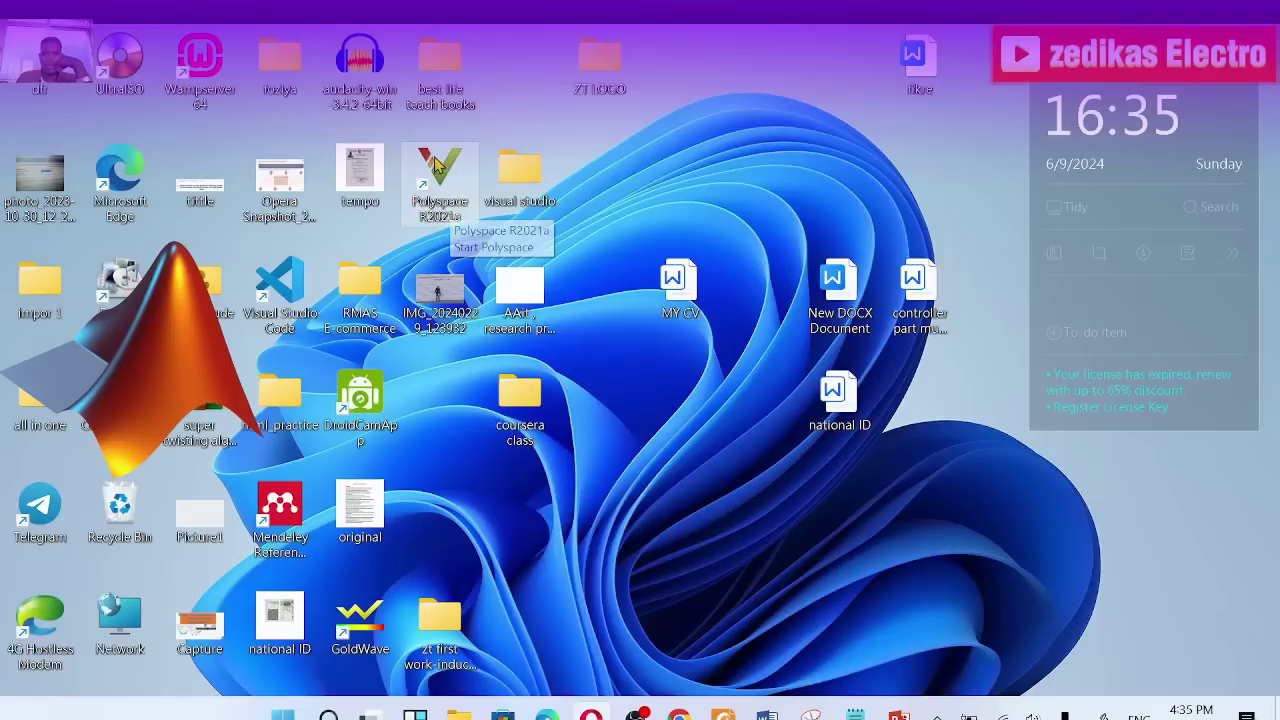
Launch Polyspace R2021a from its desktop shortcut.
{"action": "double_click", "coordinate": [466, 196]}
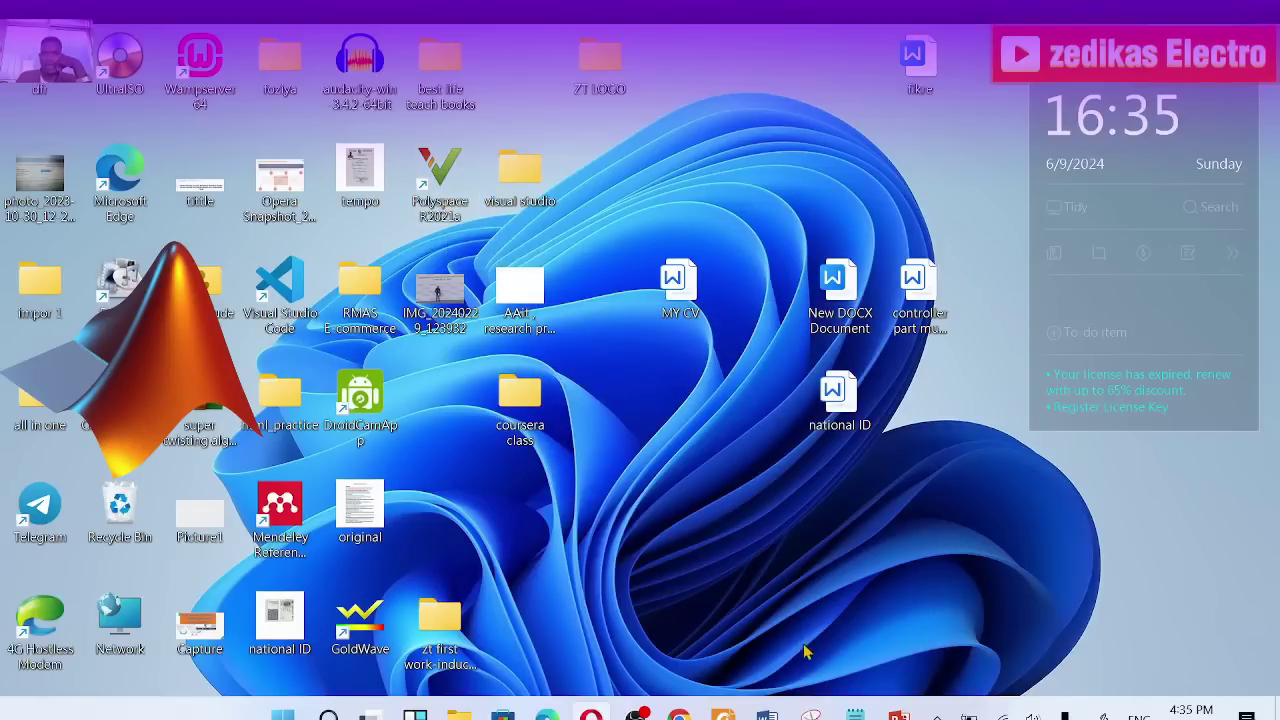
Bring up the _ReadmeWin notes and read the instruction for placing libmwlmgrimpl.dll in the matlab_startup_plugins\lmgrimpl folder.
{"action": "mouse_move", "coordinate": [855, 712]}
{"action": "left_click", "coordinate": [853, 633]}
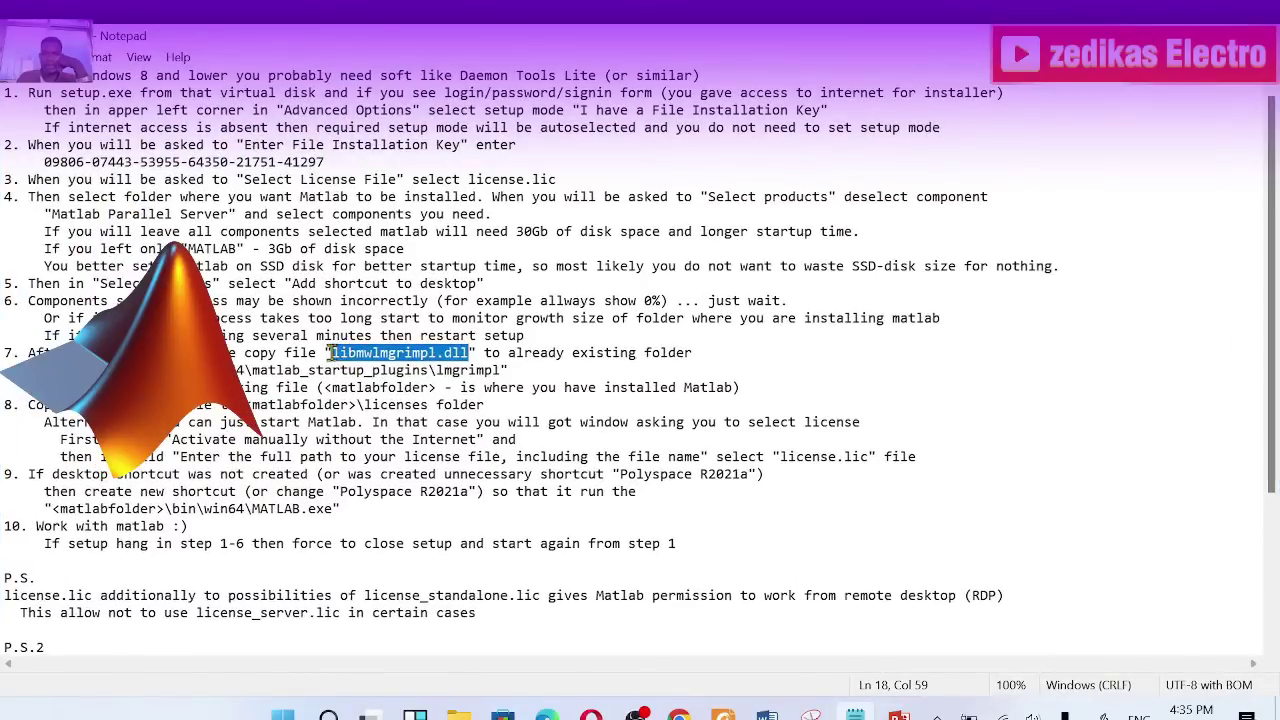
{"action": "left_click_drag", "start_coordinate": [330, 353], "coordinate": [480, 352]}
{"action": "left_click", "coordinate": [146, 404]}
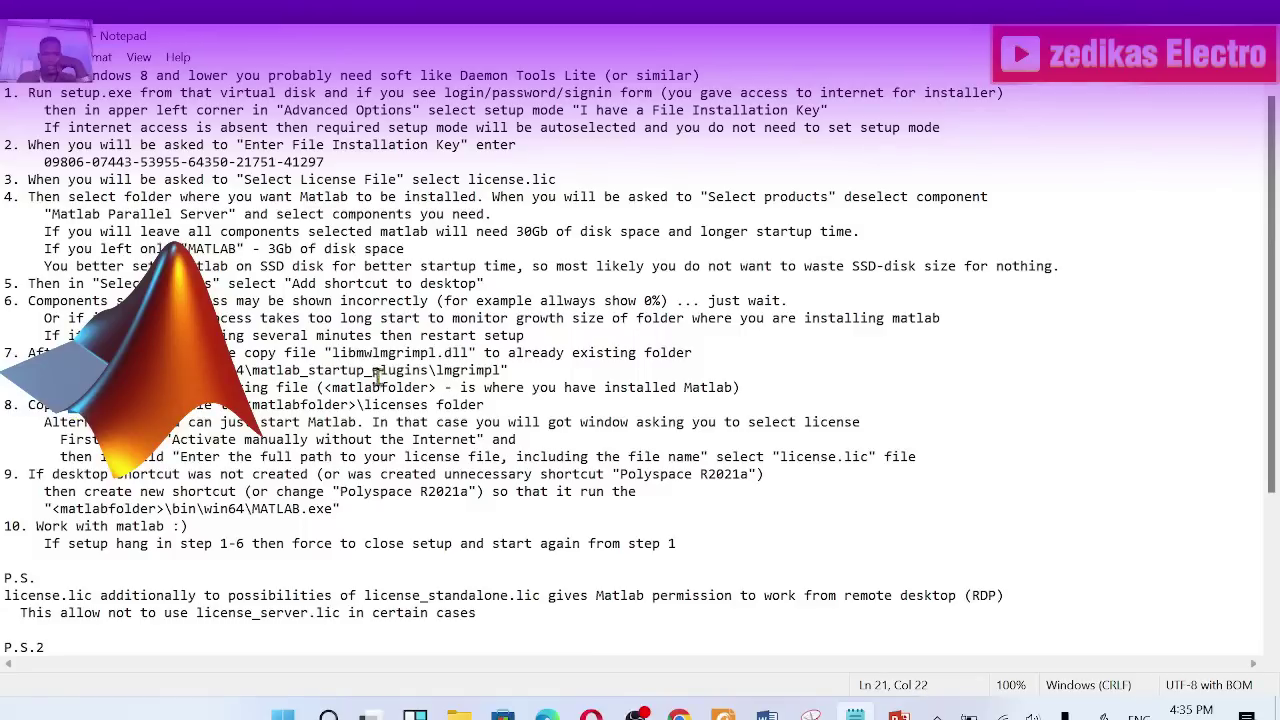
{"action": "left_click_drag", "start_coordinate": [375, 370], "coordinate": [505, 370]}
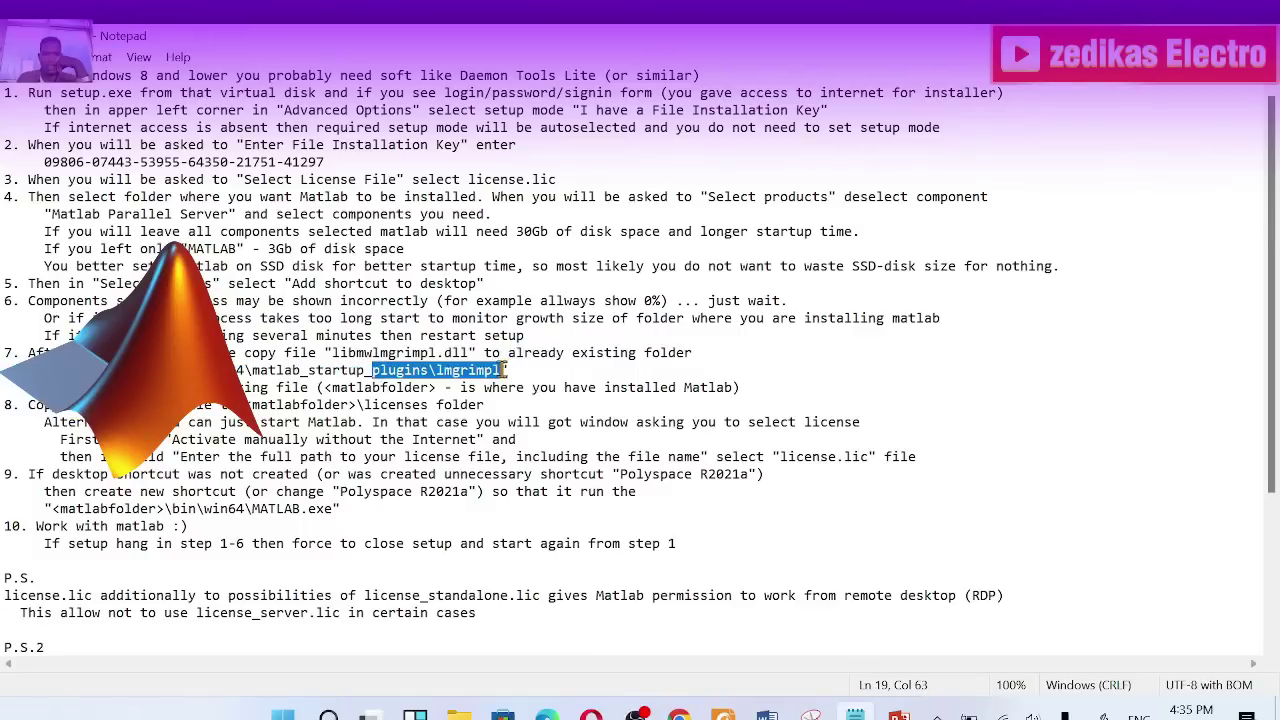
Switch to File Explorer and open Local Disk (C:) from This PC.
{"action": "key", "text": "super+d"}
{"action": "mouse_move", "coordinate": [460, 712]}
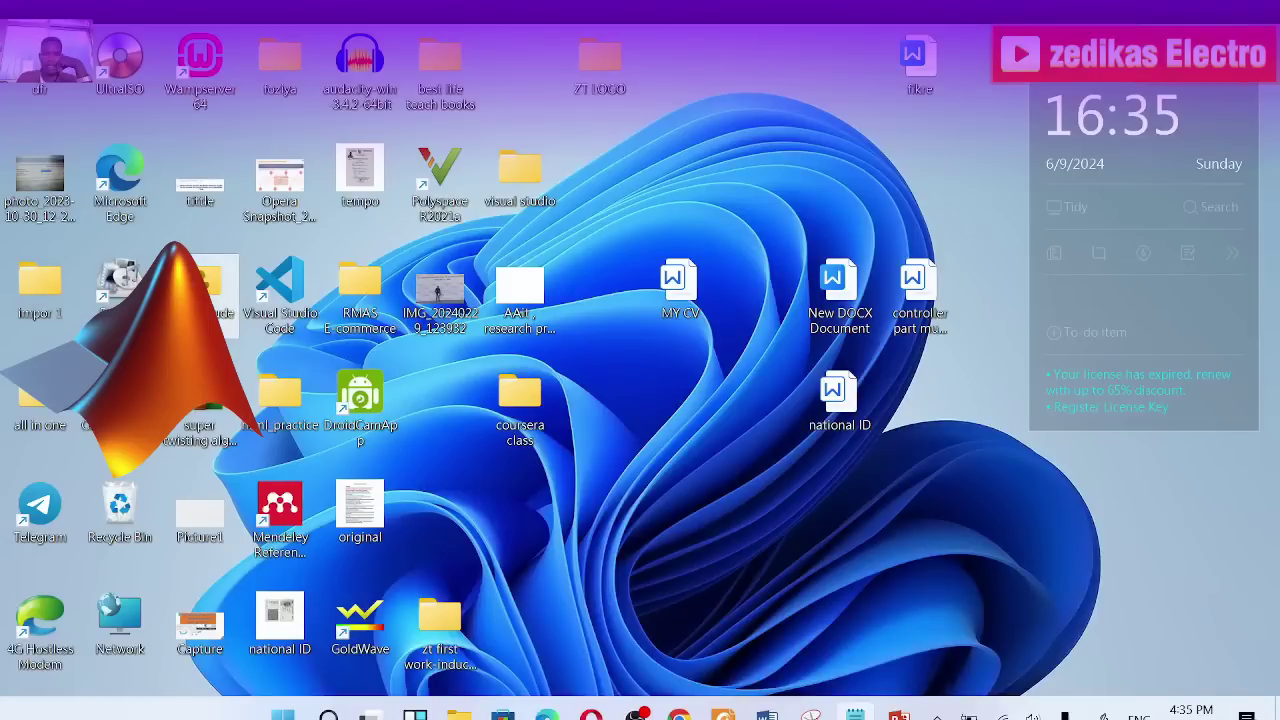
{"action": "double_click", "coordinate": [213, 298]}
{"action": "left_click", "coordinate": [86, 236]}
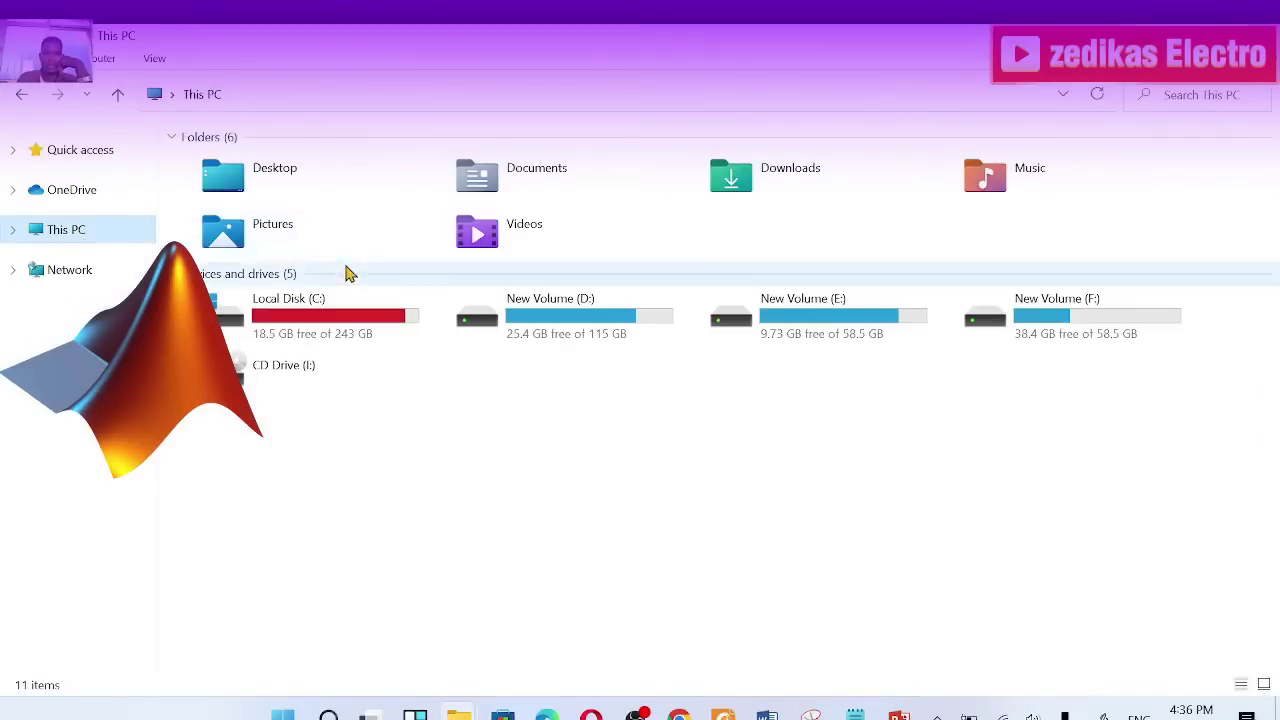
{"action": "double_click", "coordinate": [333, 305]}
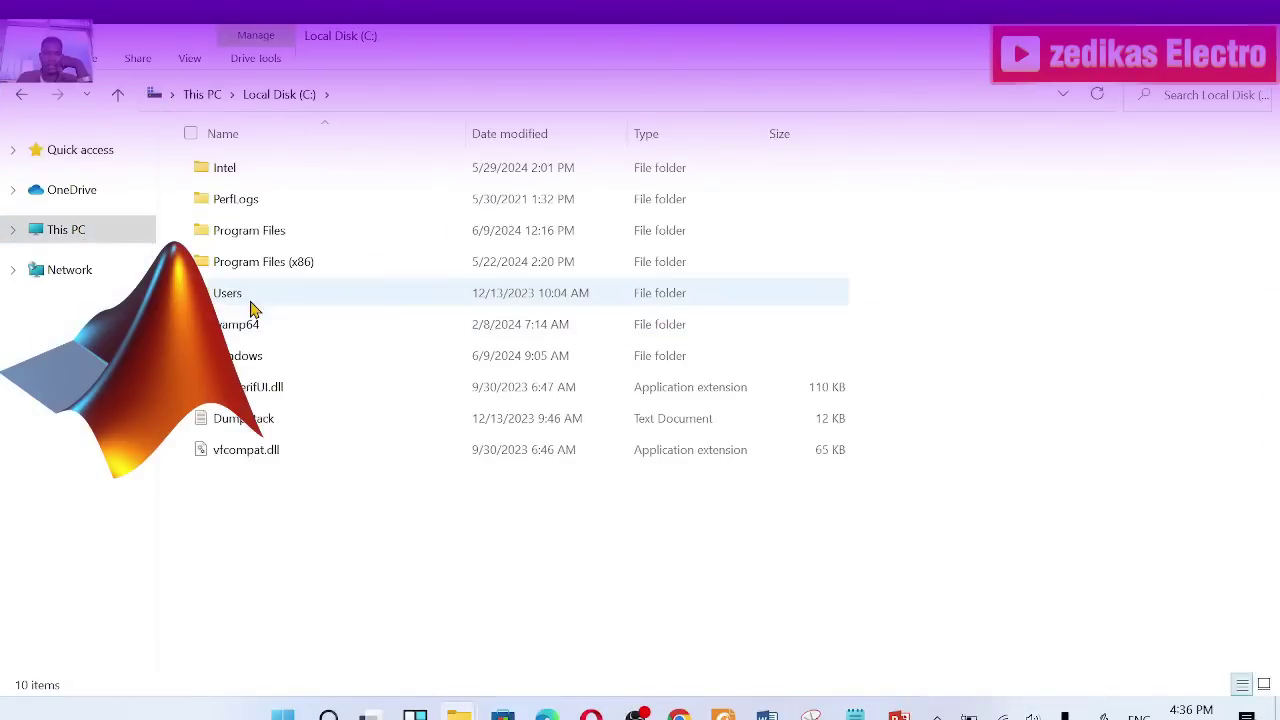
Look through C:\Program Files (x86) for the installation folder.
{"action": "double_click", "coordinate": [294, 266]}
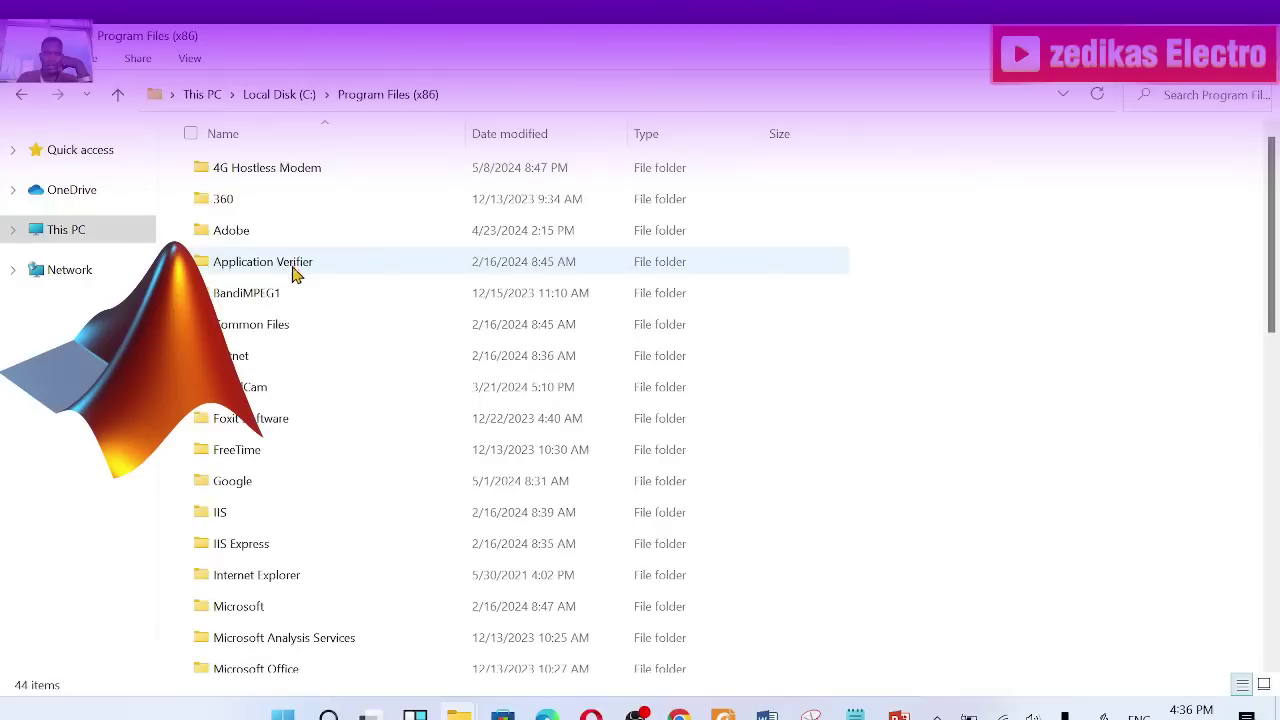
{"action": "scroll", "coordinate": [298, 465], "scroll_direction": "down", "scroll_amount": 5}
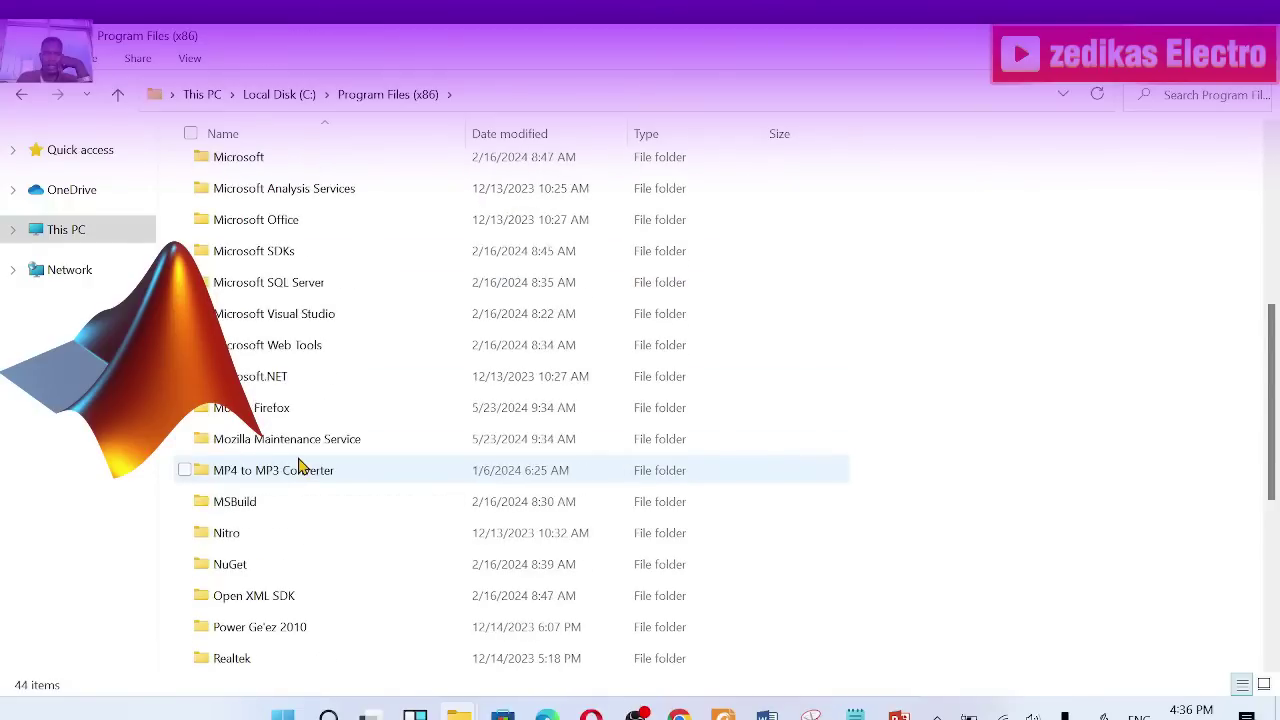
{"action": "scroll", "coordinate": [299, 466], "scroll_direction": "down", "scroll_amount": 1}
{"action": "scroll", "coordinate": [310, 545], "scroll_direction": "down", "scroll_amount": 3}
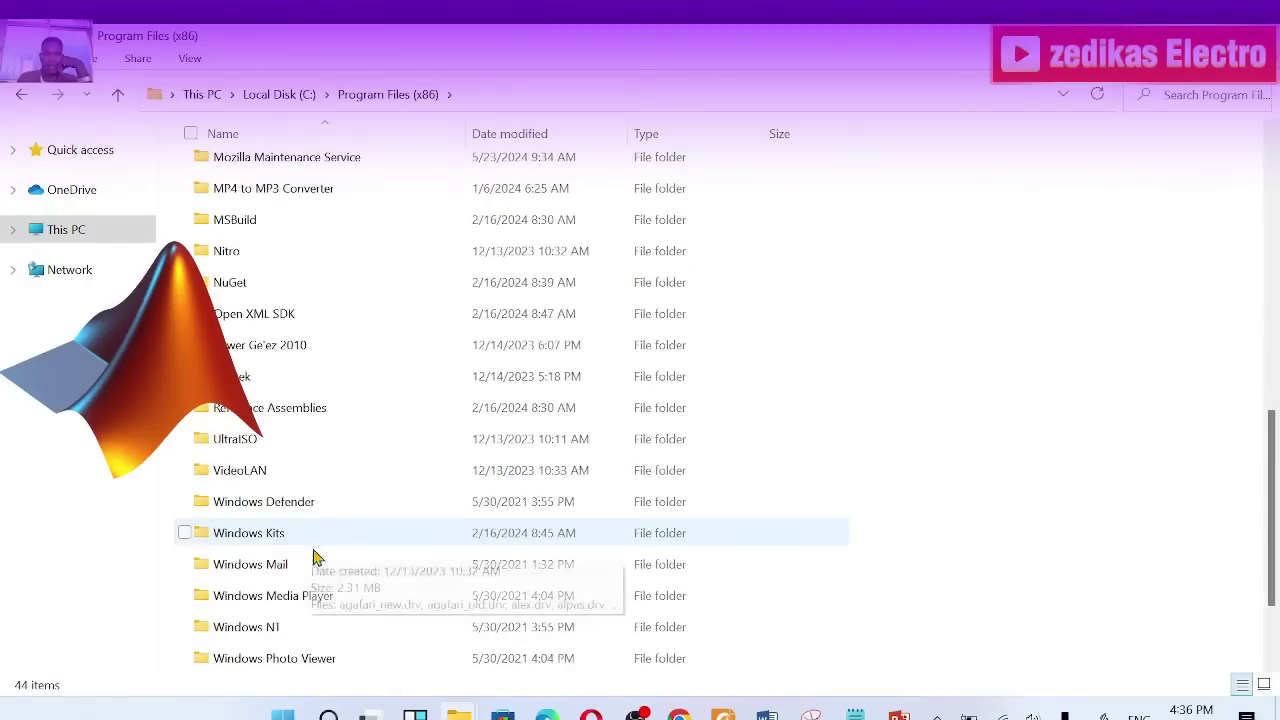
{"action": "scroll", "coordinate": [314, 590], "scroll_direction": "up", "scroll_amount": 5}
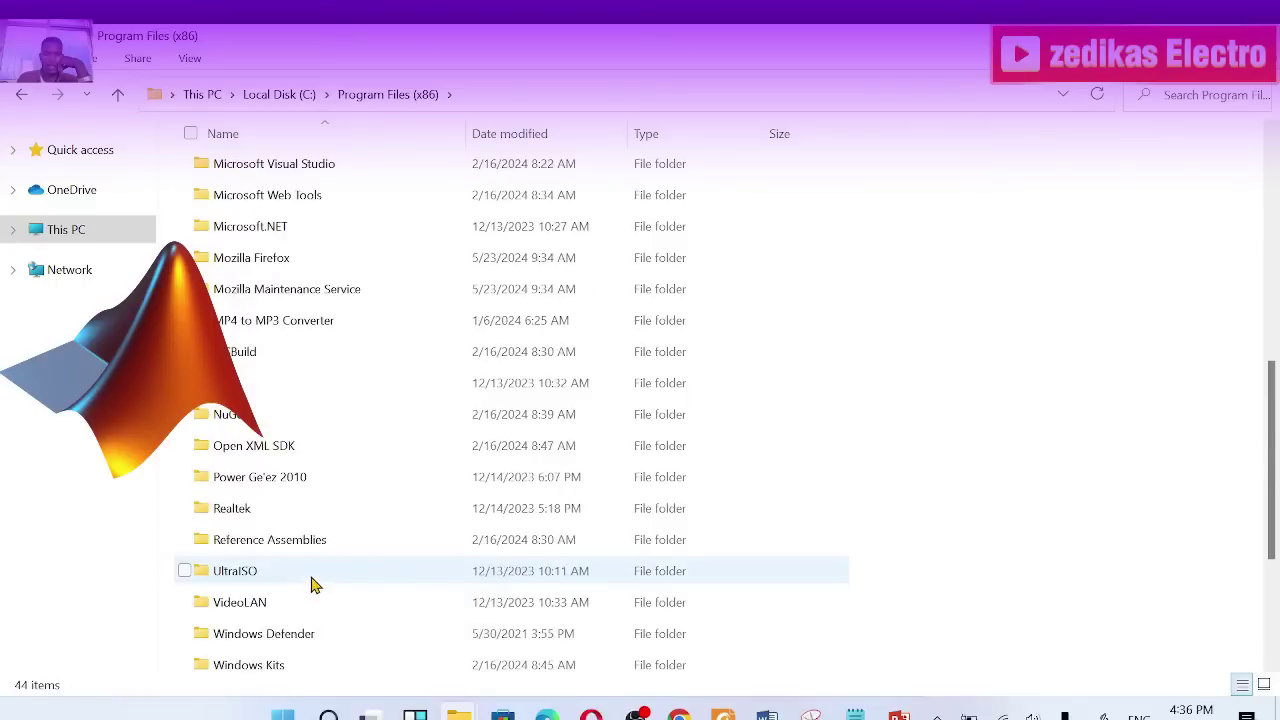
{"action": "scroll", "coordinate": [297, 385], "scroll_direction": "up", "scroll_amount": 3}
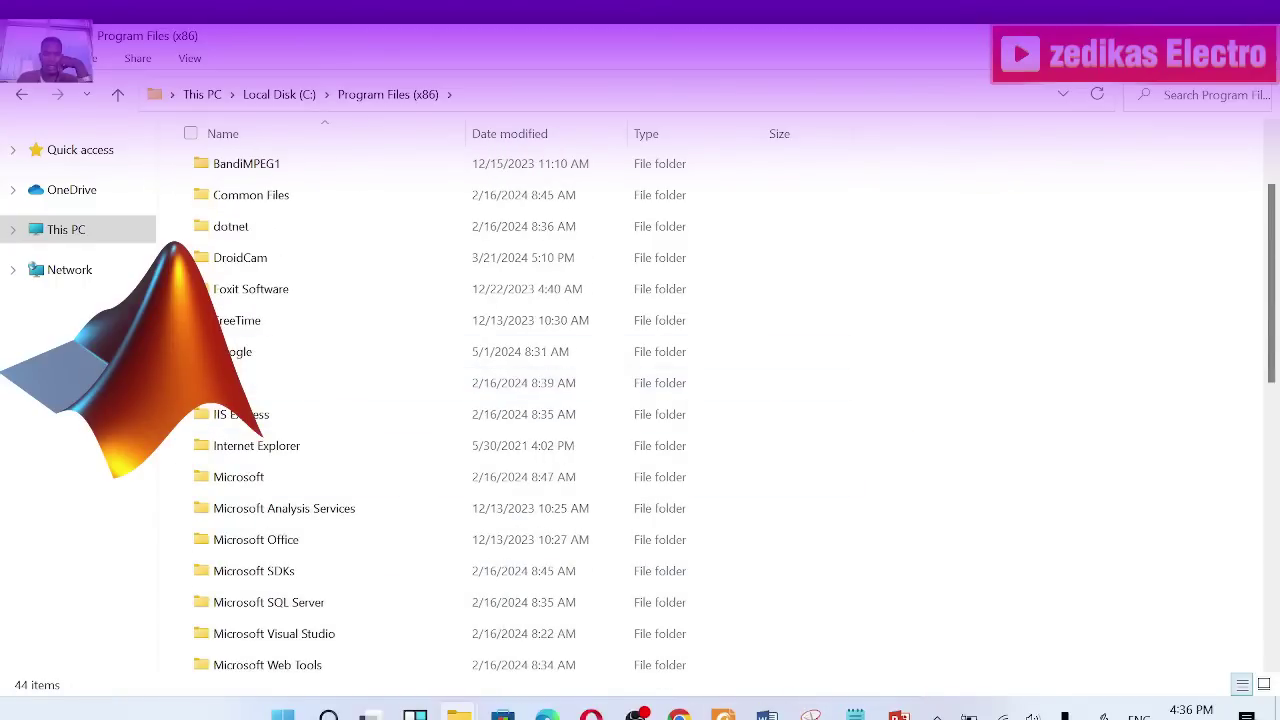
{"action": "key", "text": "super+d"}
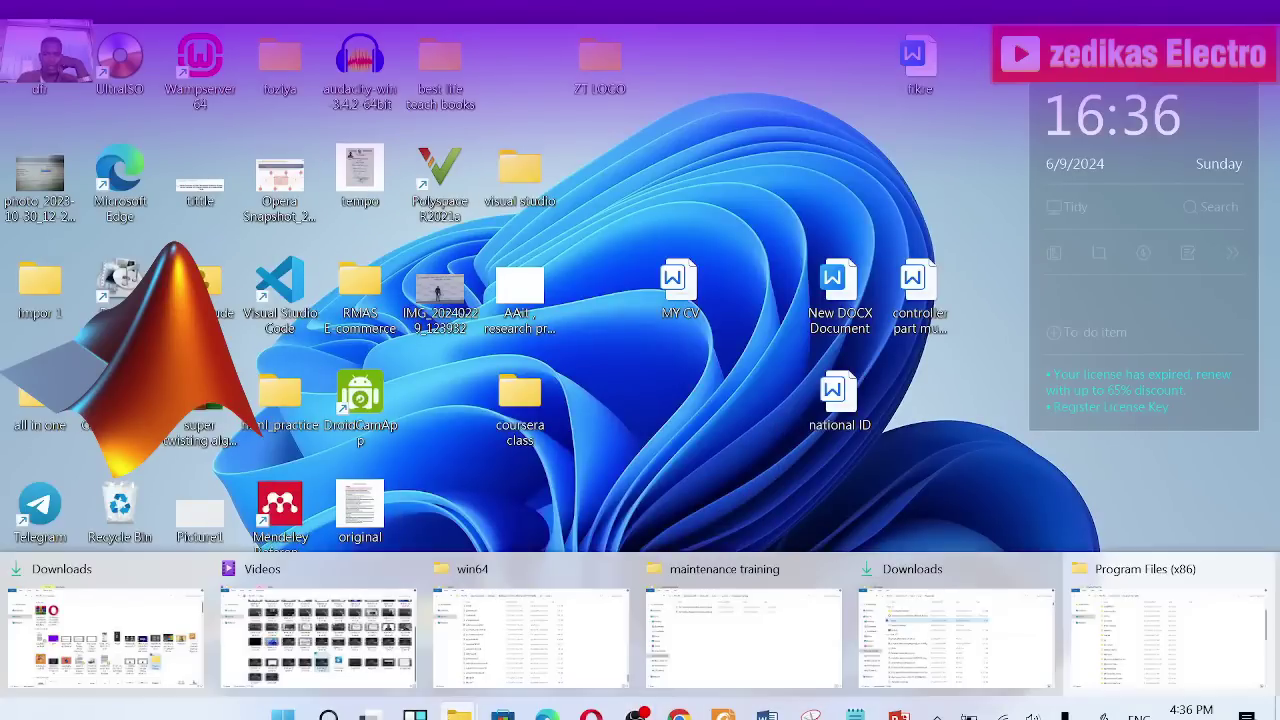
{"action": "left_click", "coordinate": [1107, 641]}
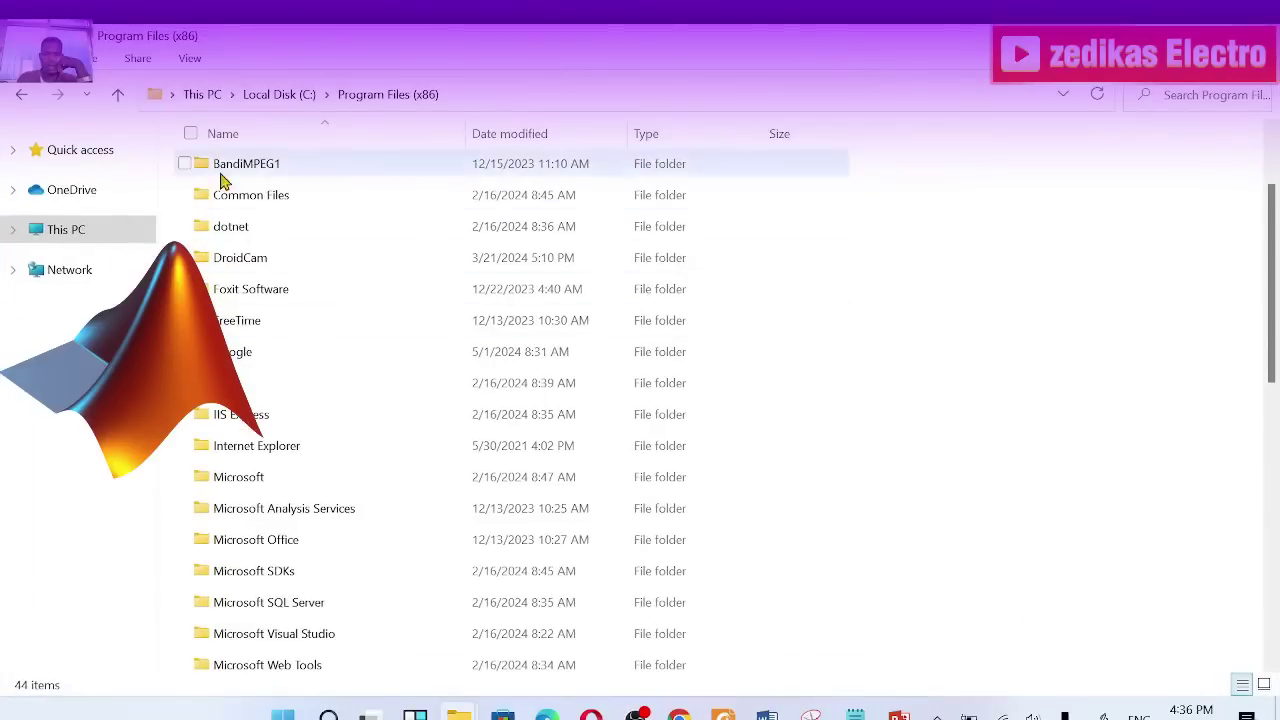
{"action": "scroll", "coordinate": [300, 270], "scroll_direction": "up", "scroll_amount": 2}
{"action": "scroll", "coordinate": [300, 270], "scroll_direction": "down", "scroll_amount": 9}
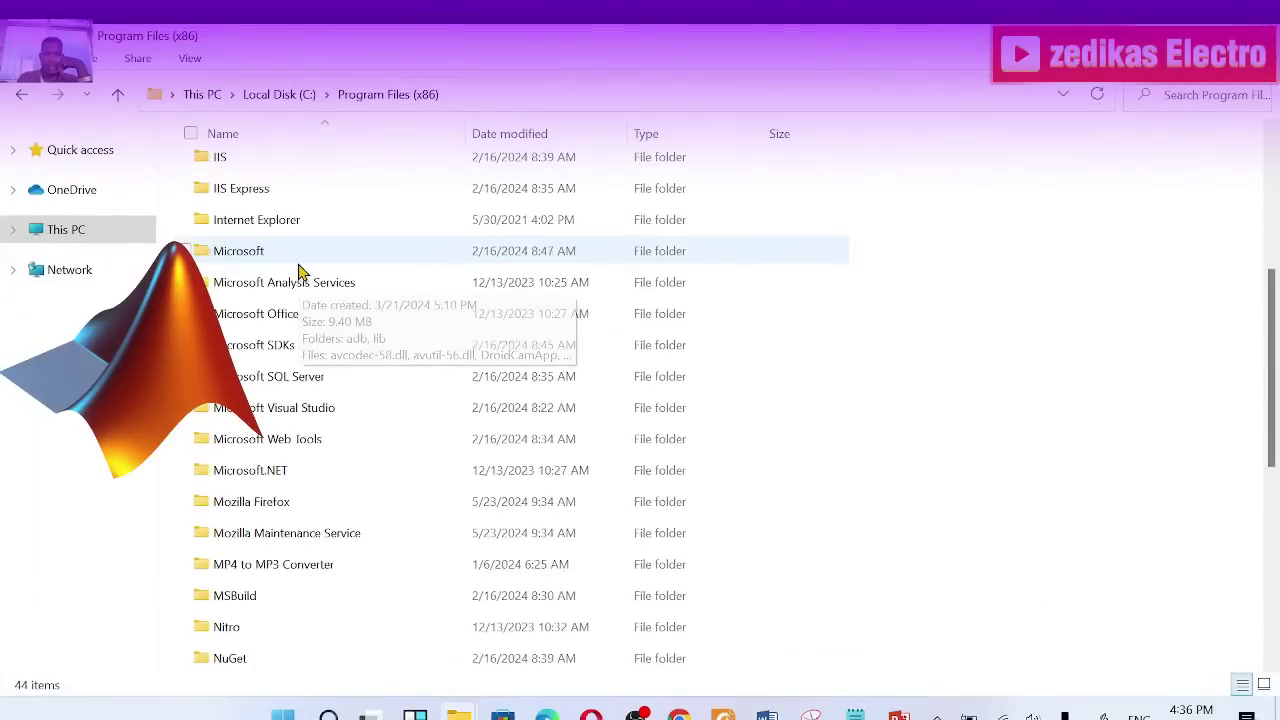
{"action": "left_click", "coordinate": [355, 629]}
{"action": "left_click", "coordinate": [329, 651], "text": "ctrl"}
{"action": "right_click", "coordinate": [325, 645]}
{"action": "left_click", "coordinate": [422, 484]}
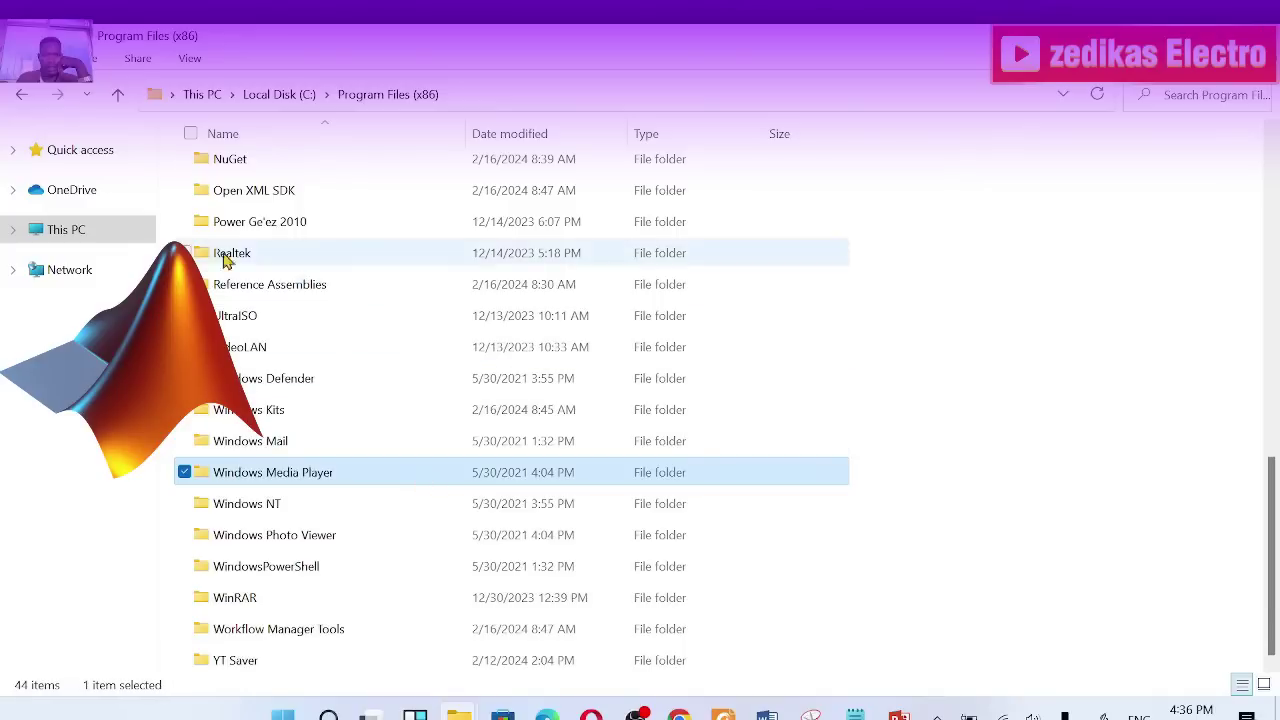
Go back to Local Disk (C:) and open the Program Files\Polyspace\R2021a folder.
{"action": "left_click", "coordinate": [117, 94]}
{"action": "double_click", "coordinate": [259, 236]}
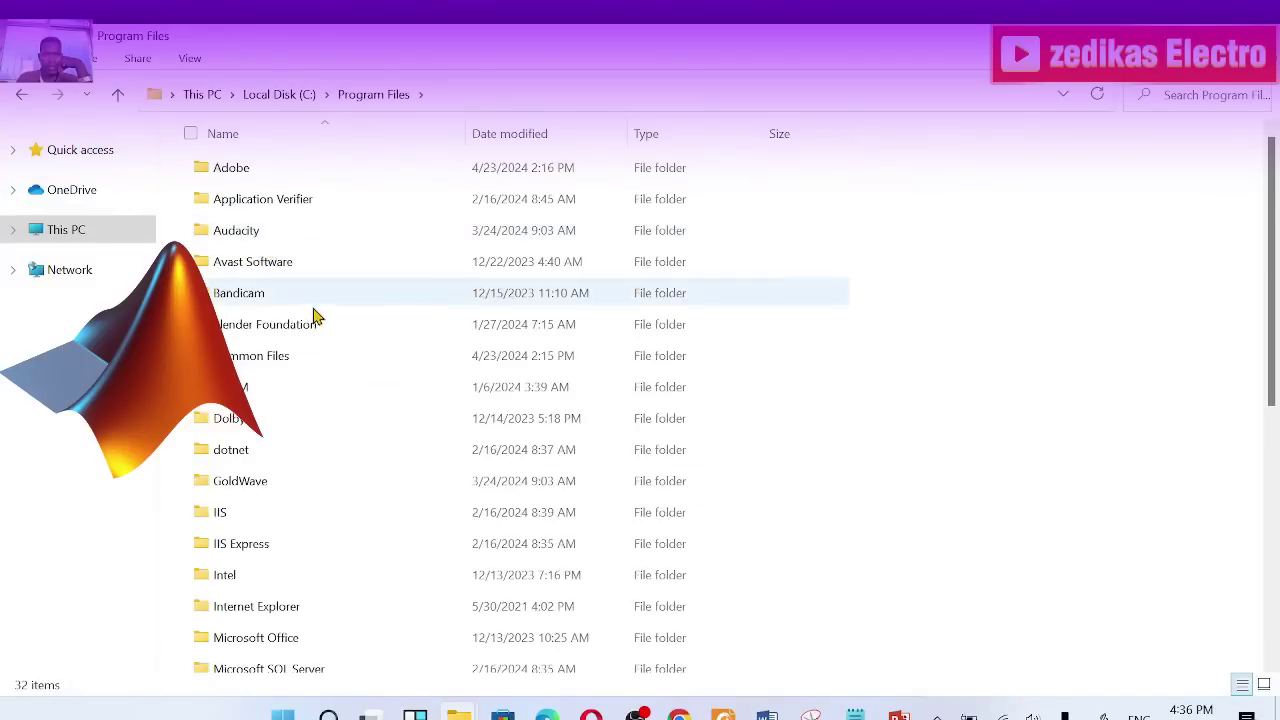
{"action": "scroll", "coordinate": [315, 325], "scroll_direction": "down", "scroll_amount": 5}
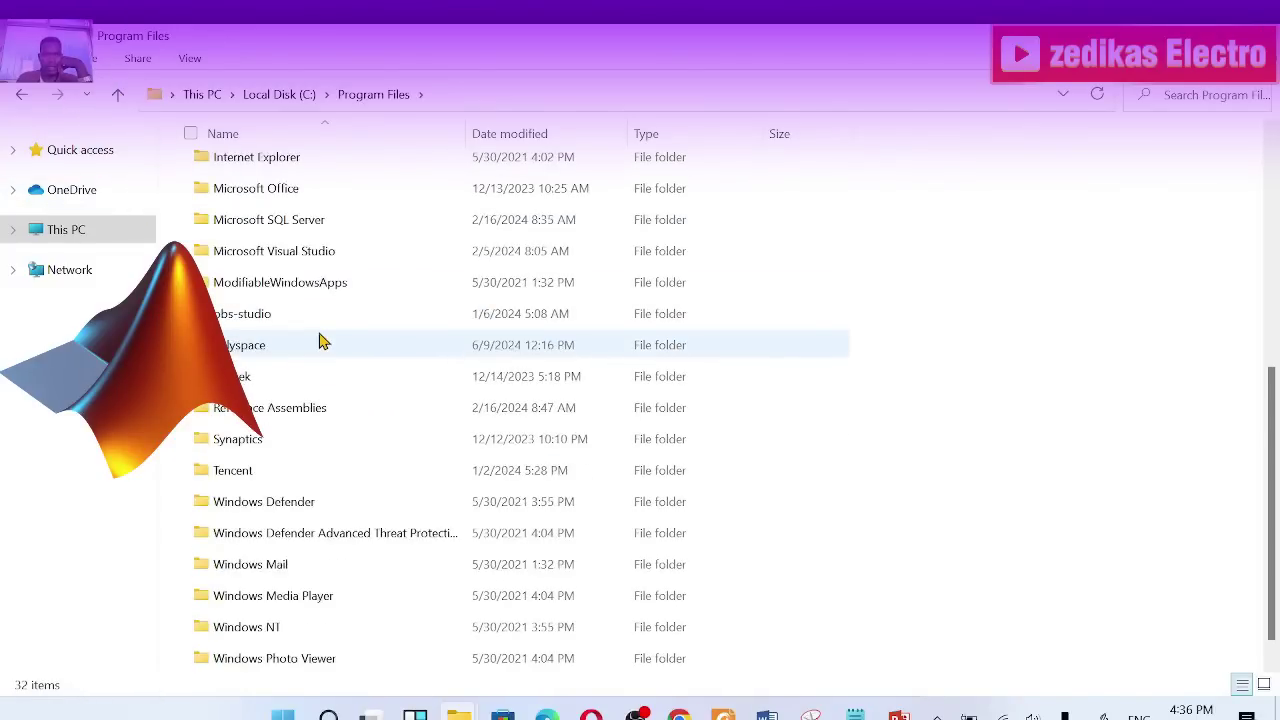
{"action": "double_click", "coordinate": [320, 343]}
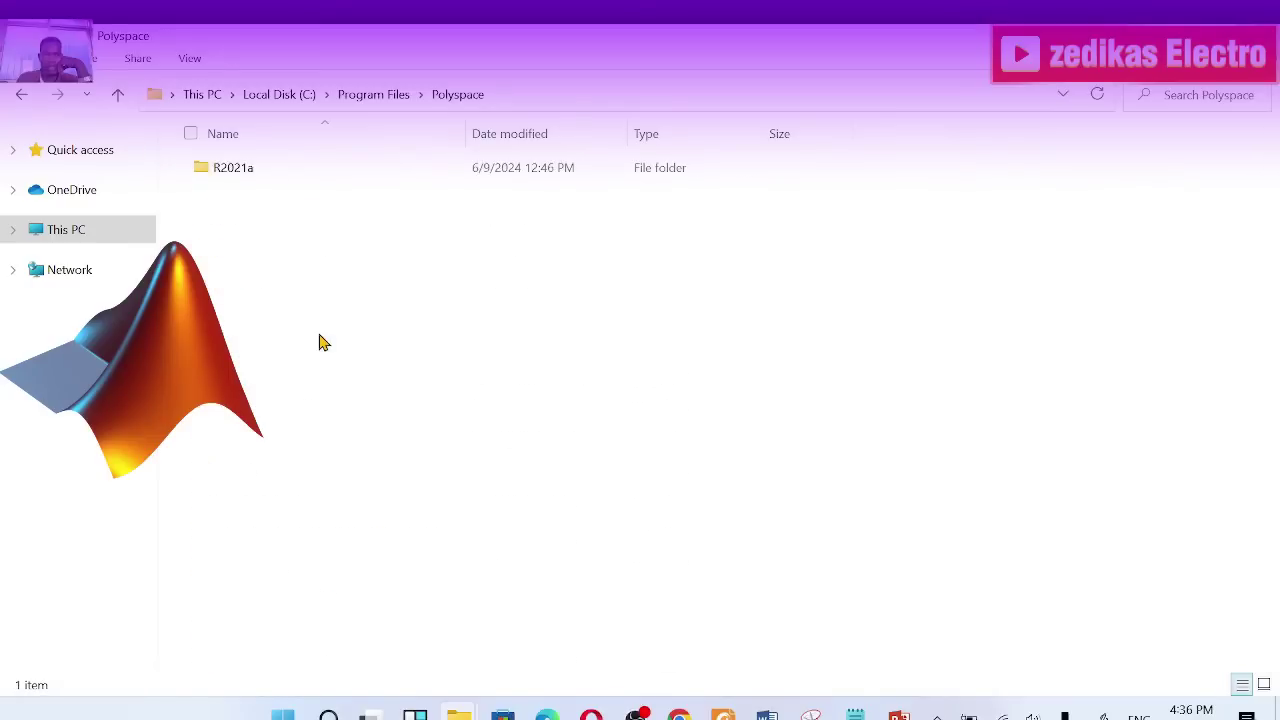
{"action": "left_click", "coordinate": [259, 181]}
{"action": "double_click", "coordinate": [256, 177]}
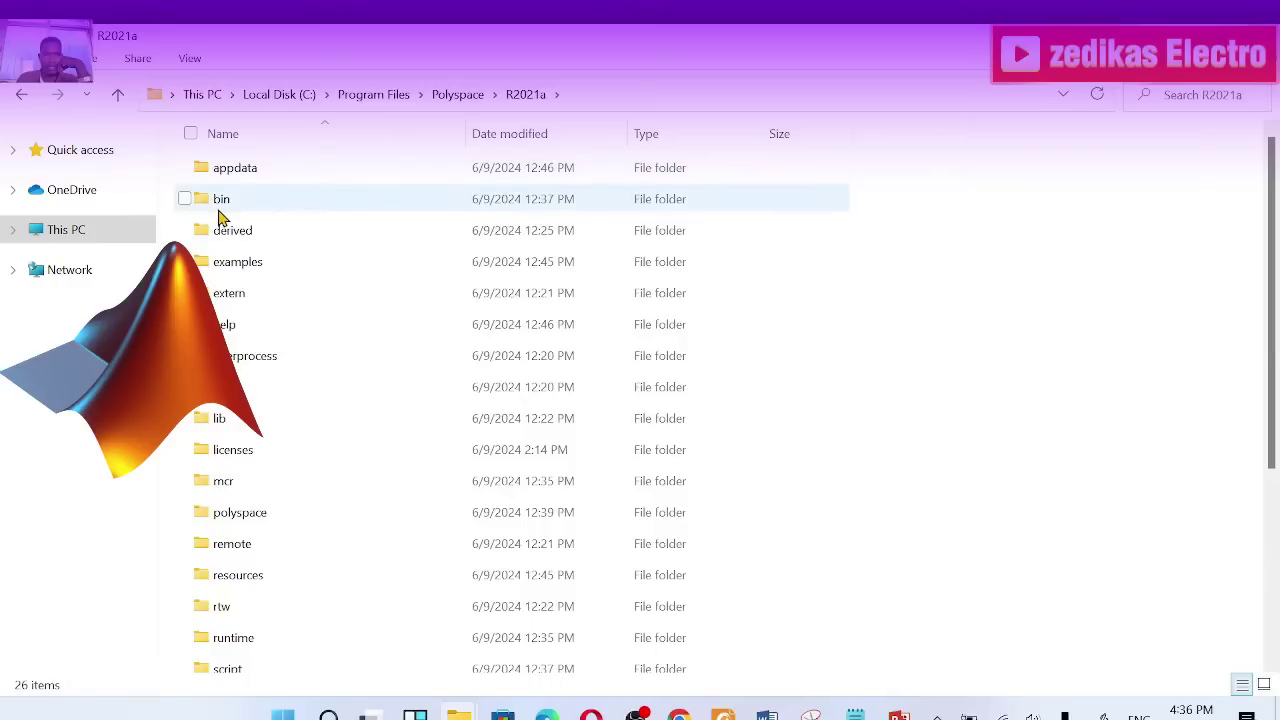
Open the bin\win64\matlab_startup_plugins folder inside R2021a.
{"action": "double_click", "coordinate": [232, 206]}
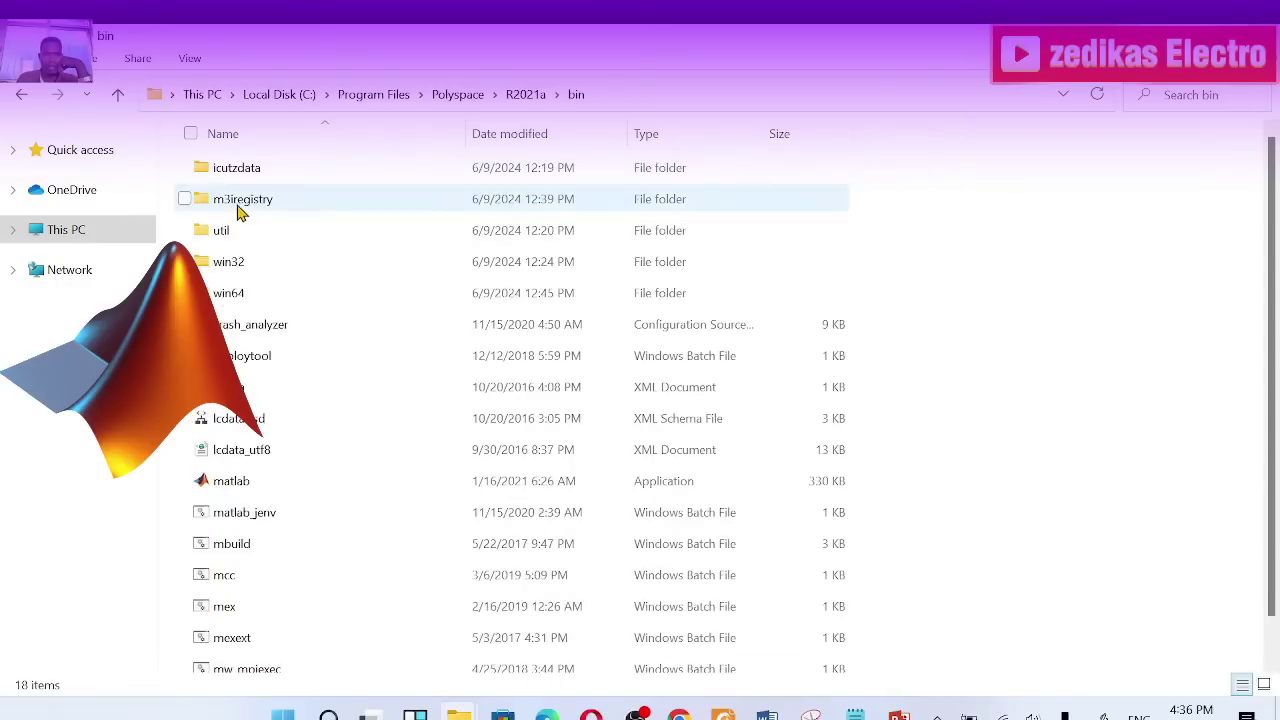
{"action": "double_click", "coordinate": [263, 300]}
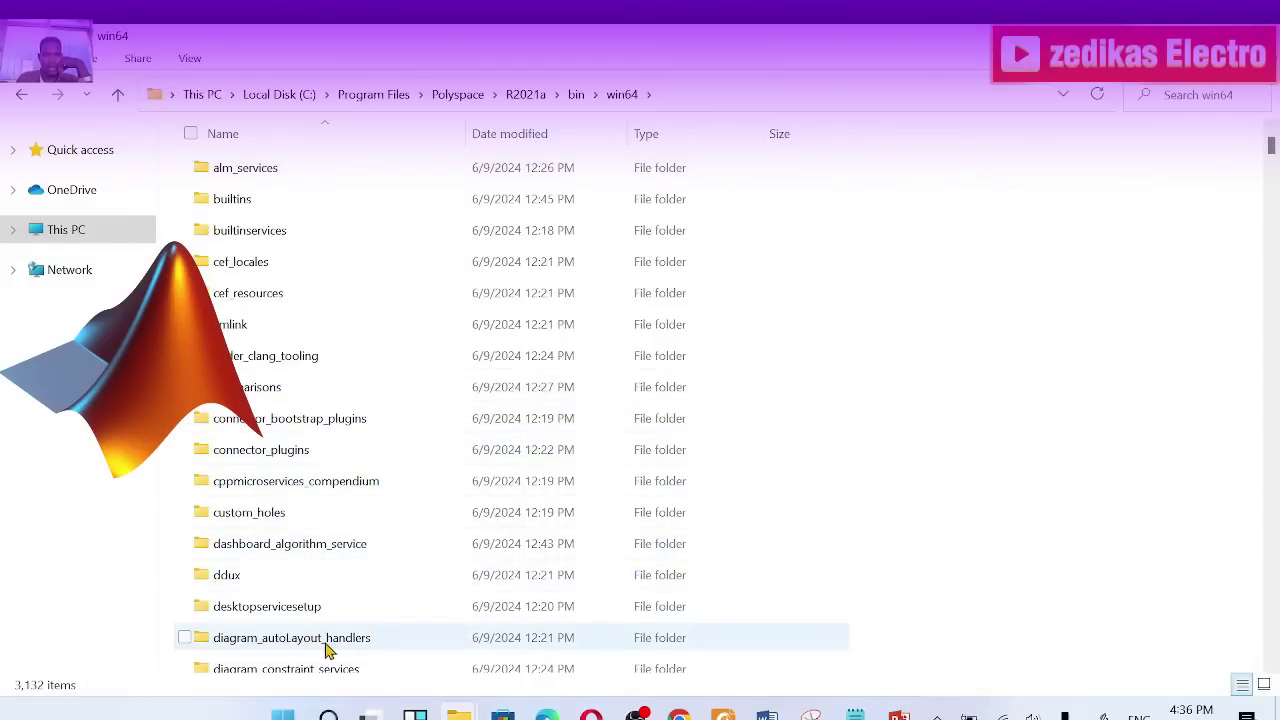
{"action": "scroll", "coordinate": [325, 648], "scroll_direction": "down", "scroll_amount": 1}
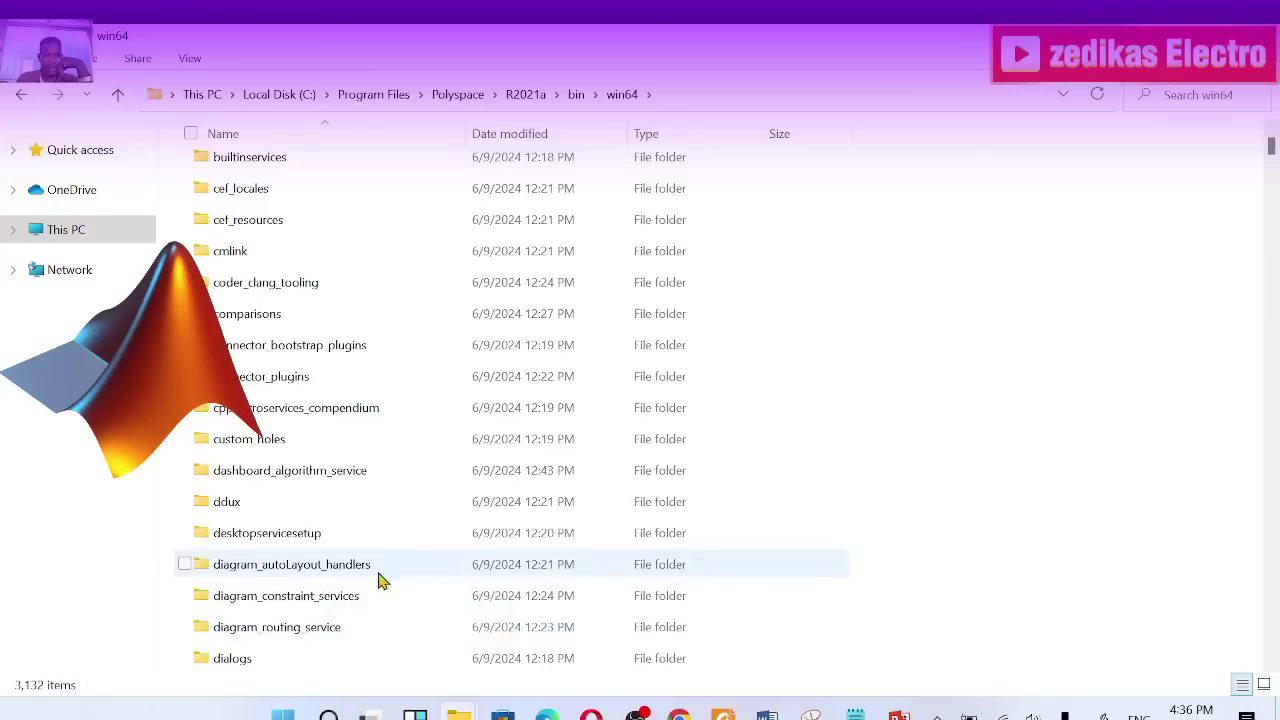
{"action": "right_click", "coordinate": [352, 620]}
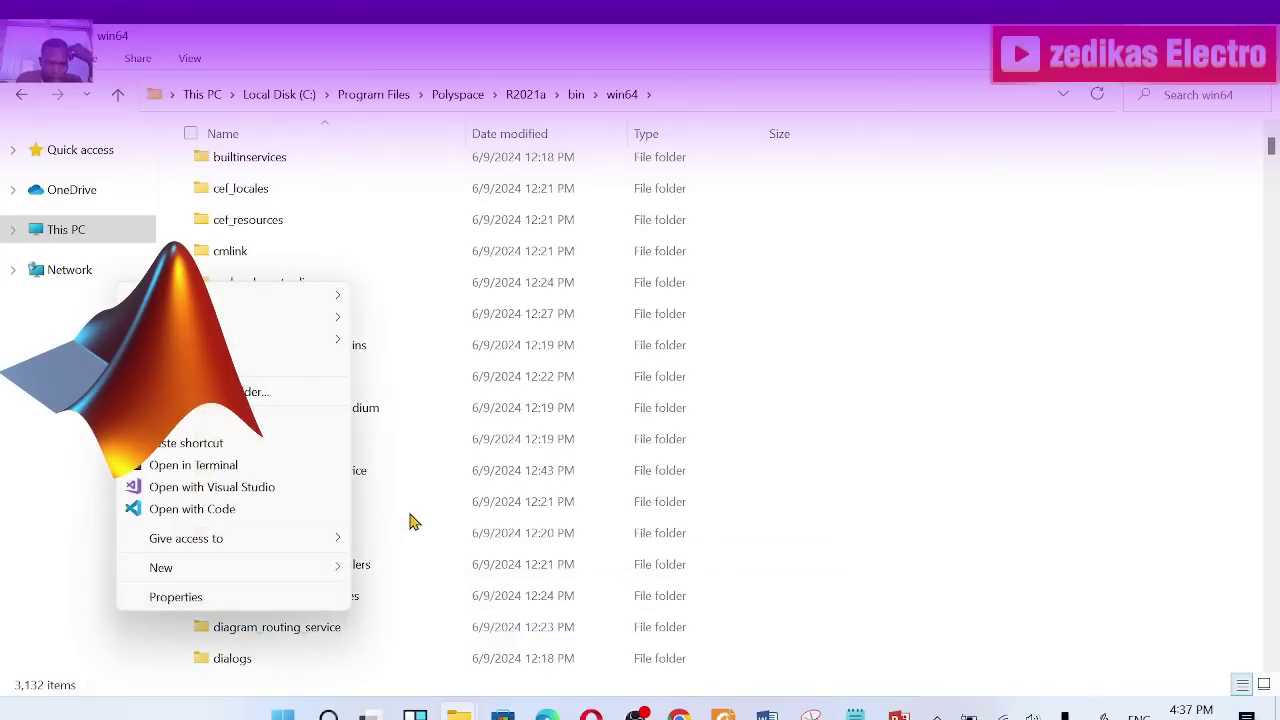
{"action": "left_click", "coordinate": [1096, 155]}
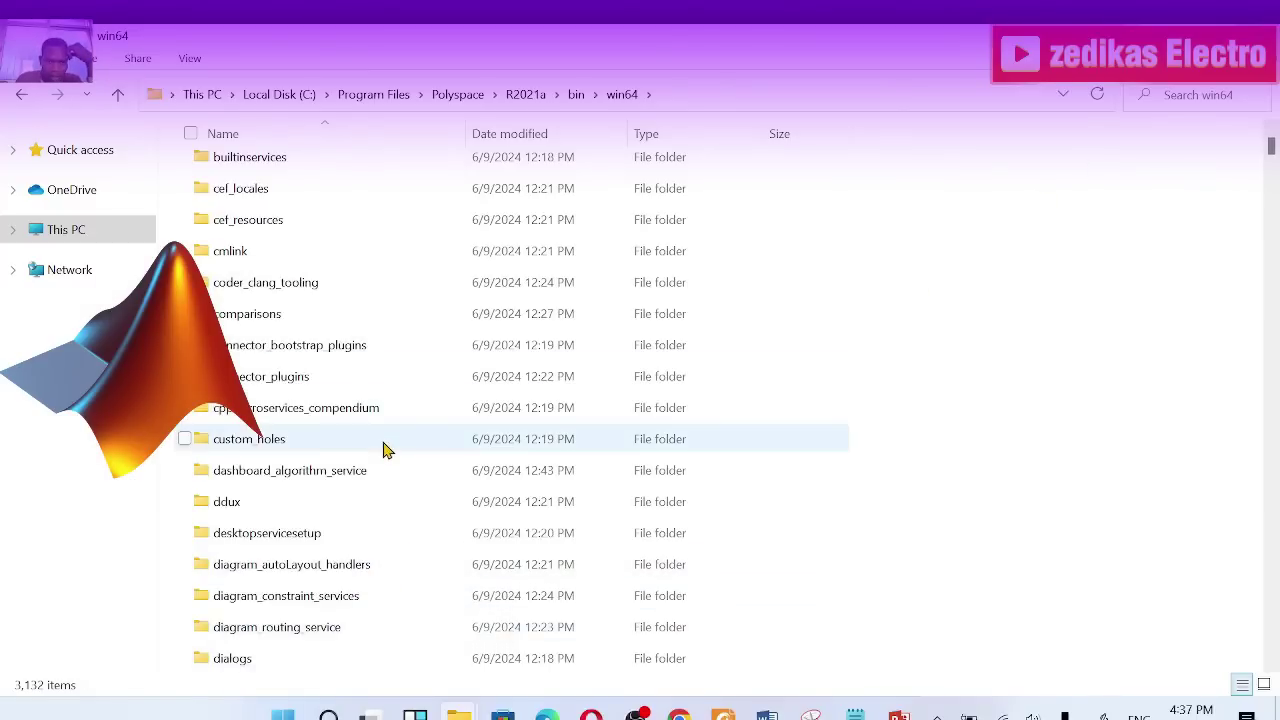
{"action": "scroll", "coordinate": [383, 447], "scroll_direction": "down", "scroll_amount": 1}
{"action": "scroll", "coordinate": [383, 447], "scroll_direction": "down", "scroll_amount": 5}
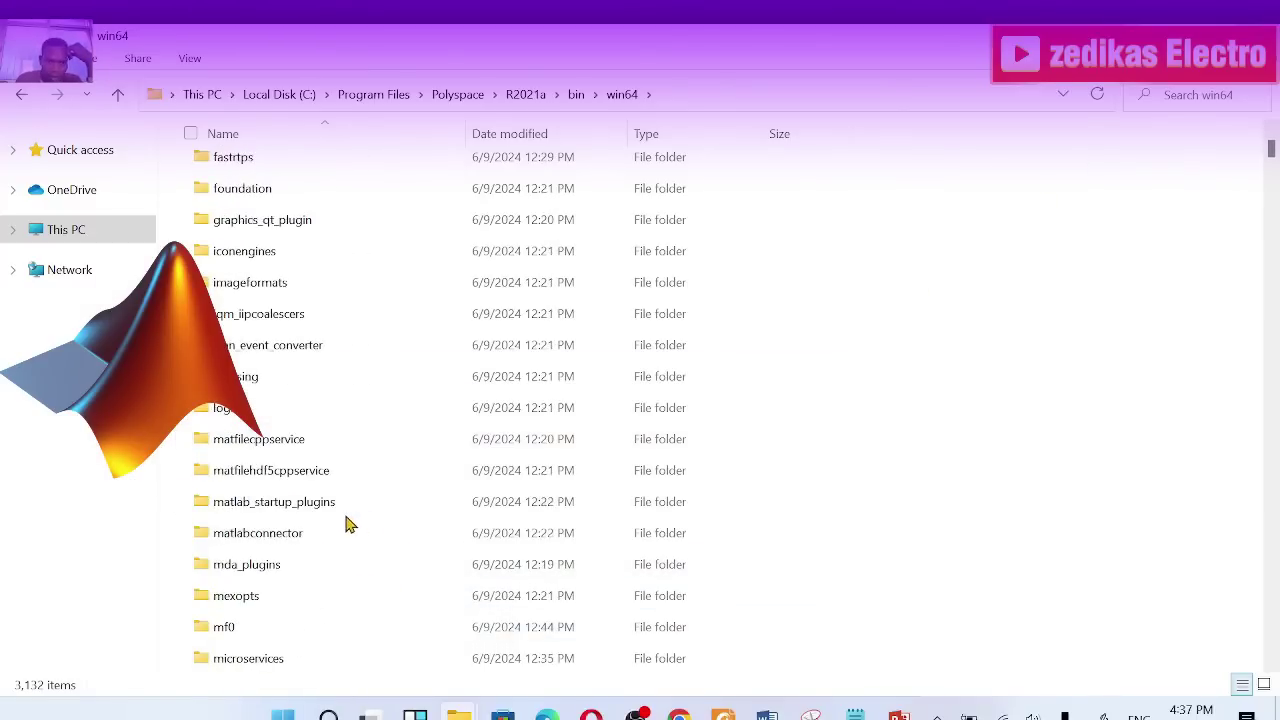
{"action": "double_click", "coordinate": [268, 515]}
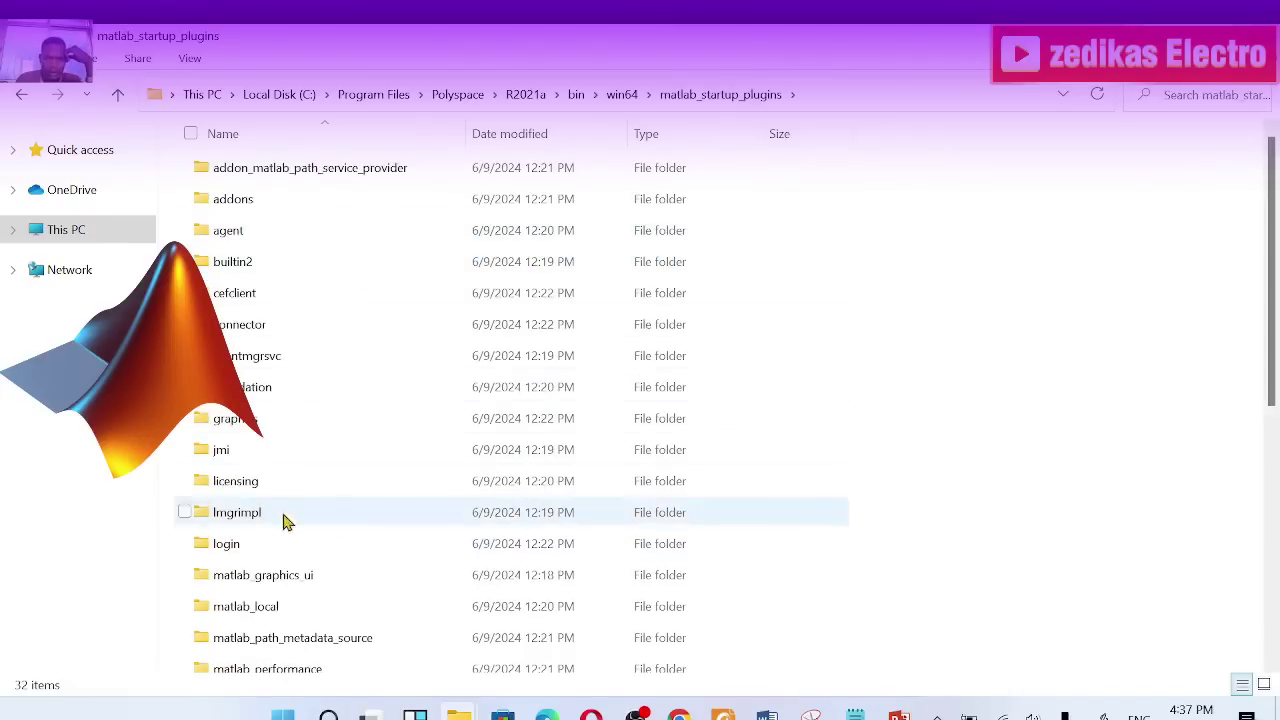
Open the lmgrimpl folder and select the libmwlmgrimpl.dll file in it.
{"action": "left_click", "coordinate": [282, 545]}
{"action": "right_click", "coordinate": [282, 545]}
{"action": "left_click", "coordinate": [918, 315]}
{"action": "left_click", "coordinate": [918, 315]}
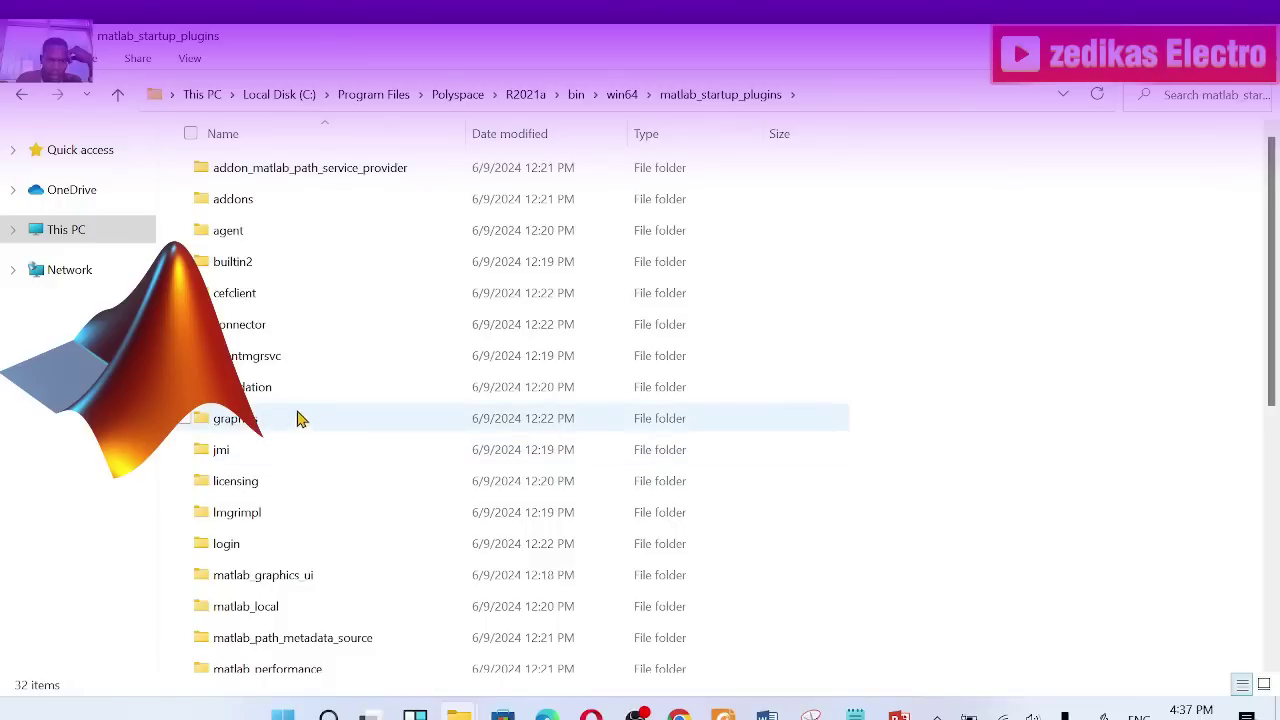
{"action": "scroll", "coordinate": [306, 660], "scroll_direction": "down", "scroll_amount": 1}
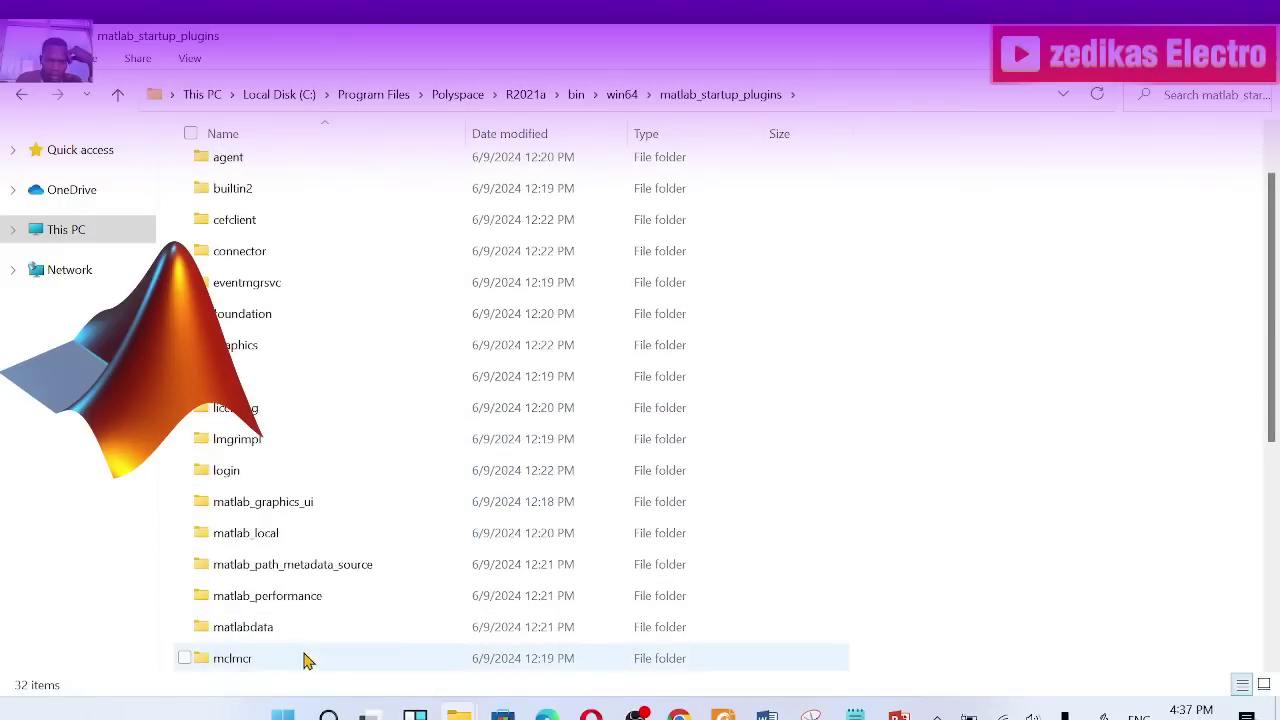
{"action": "left_click", "coordinate": [258, 446]}
{"action": "double_click", "coordinate": [258, 446]}
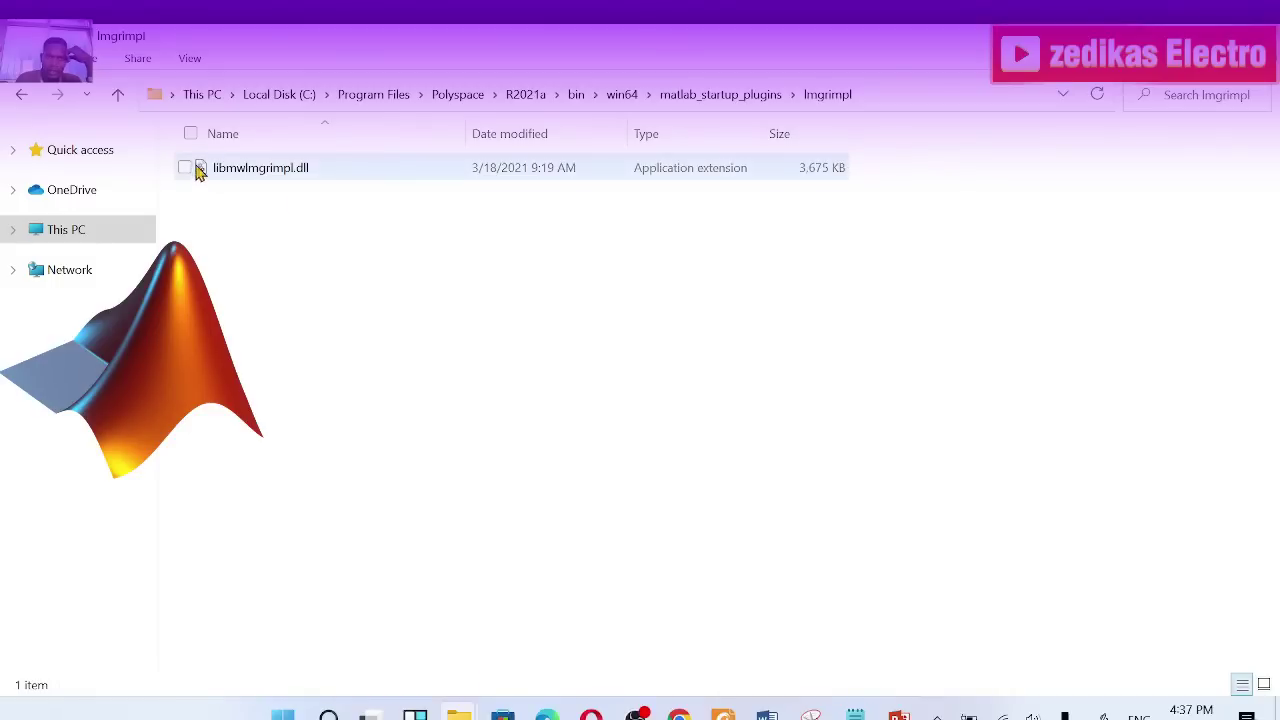
{"action": "left_click", "coordinate": [322, 170]}
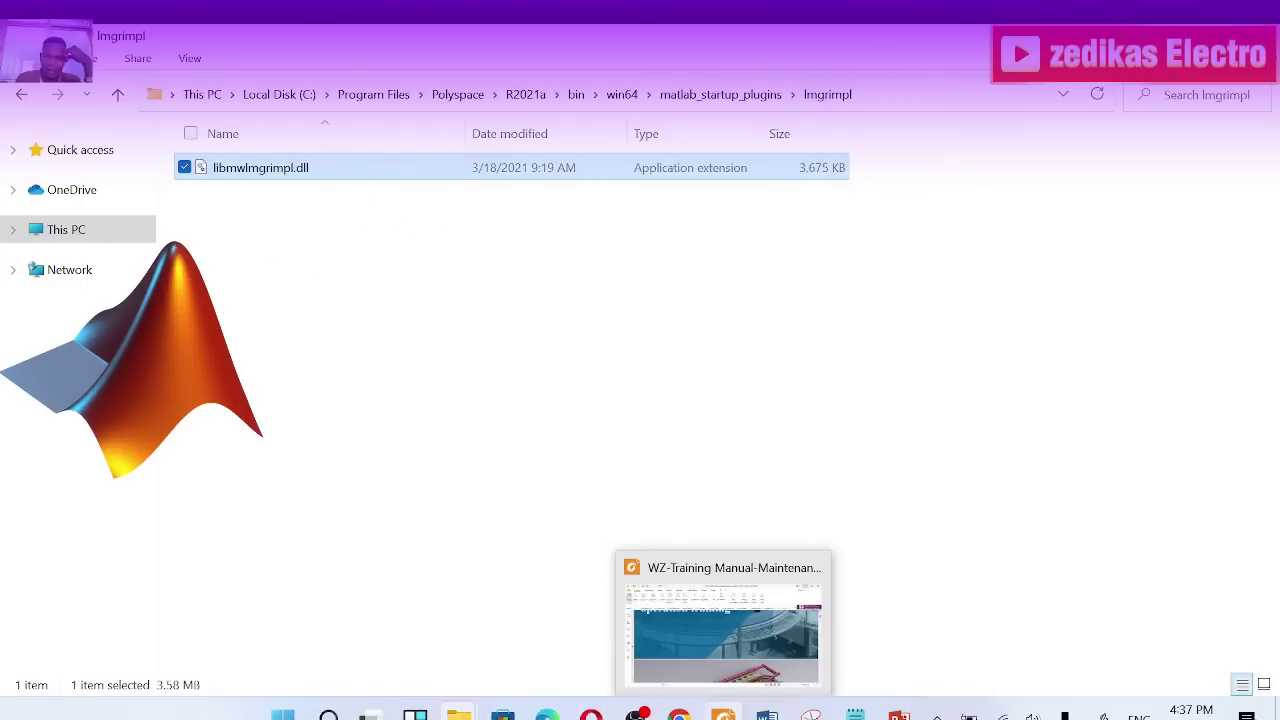
Bring up the _ReadmeWin notes again and read step 8 about the licenses folder.
{"action": "mouse_move", "coordinate": [766, 712]}
{"action": "mouse_move", "coordinate": [855, 712]}
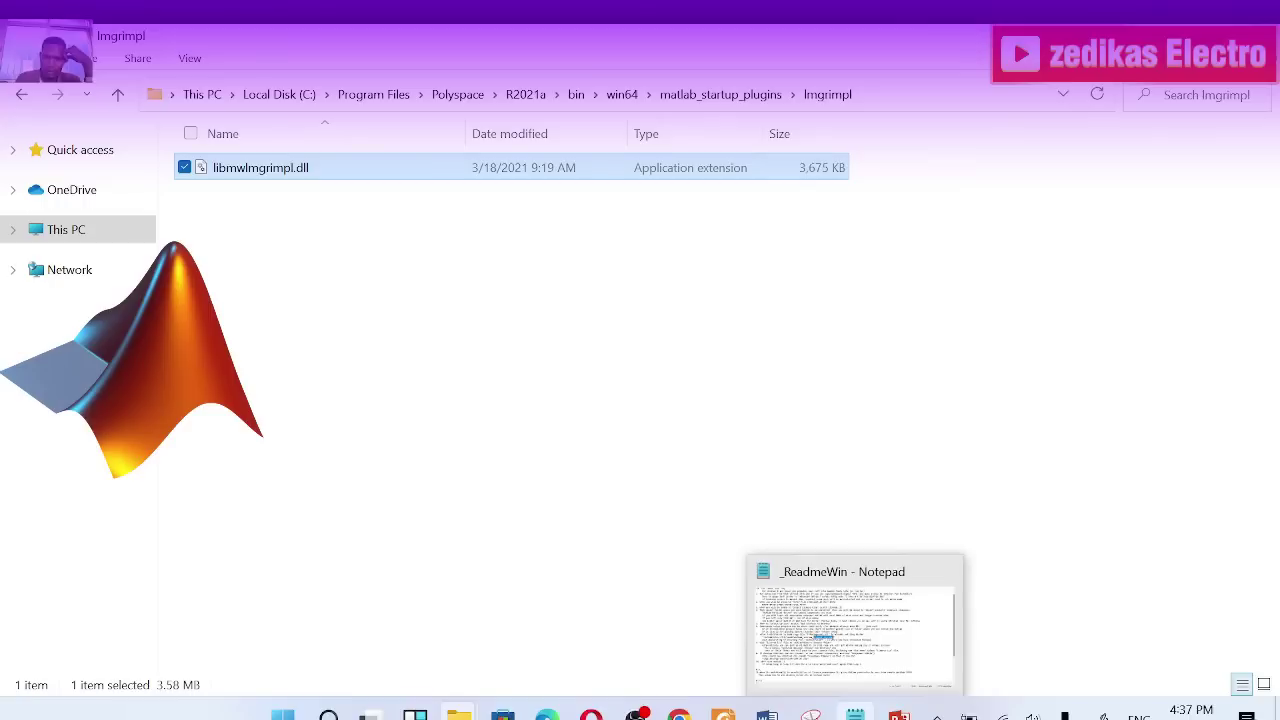
{"action": "left_click", "coordinate": [885, 651]}
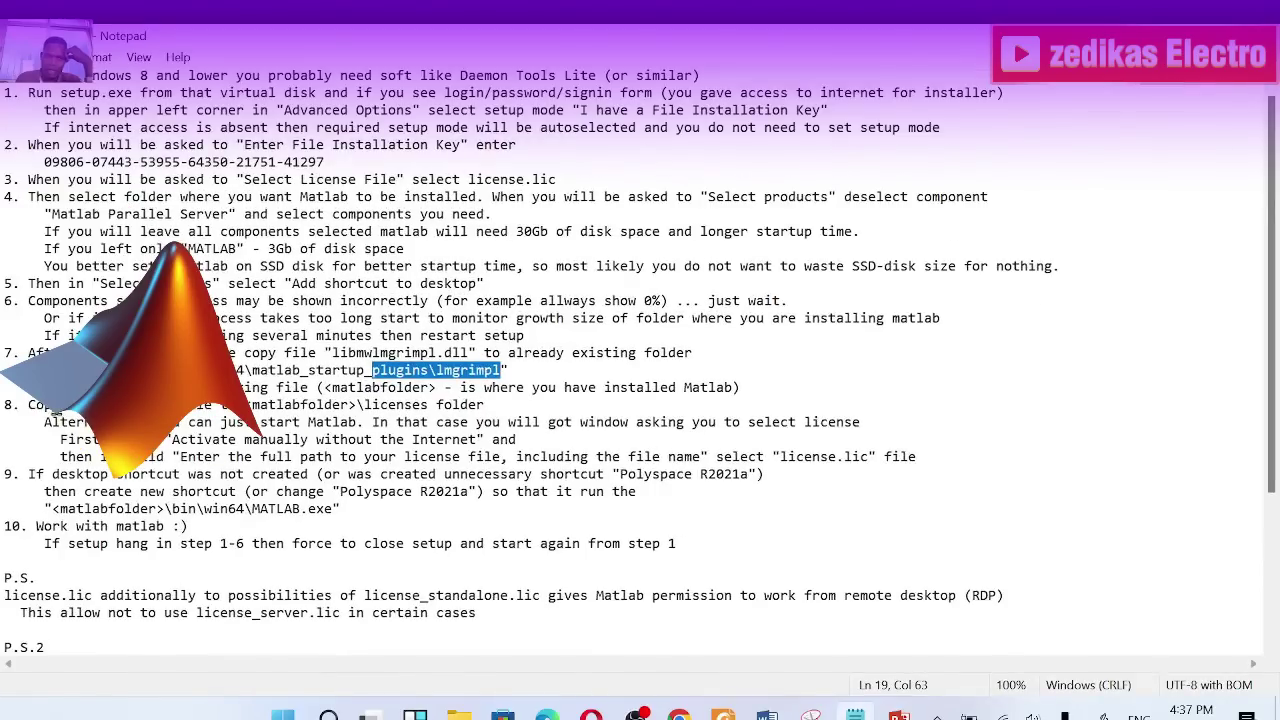
{"action": "left_click", "coordinate": [76, 405]}
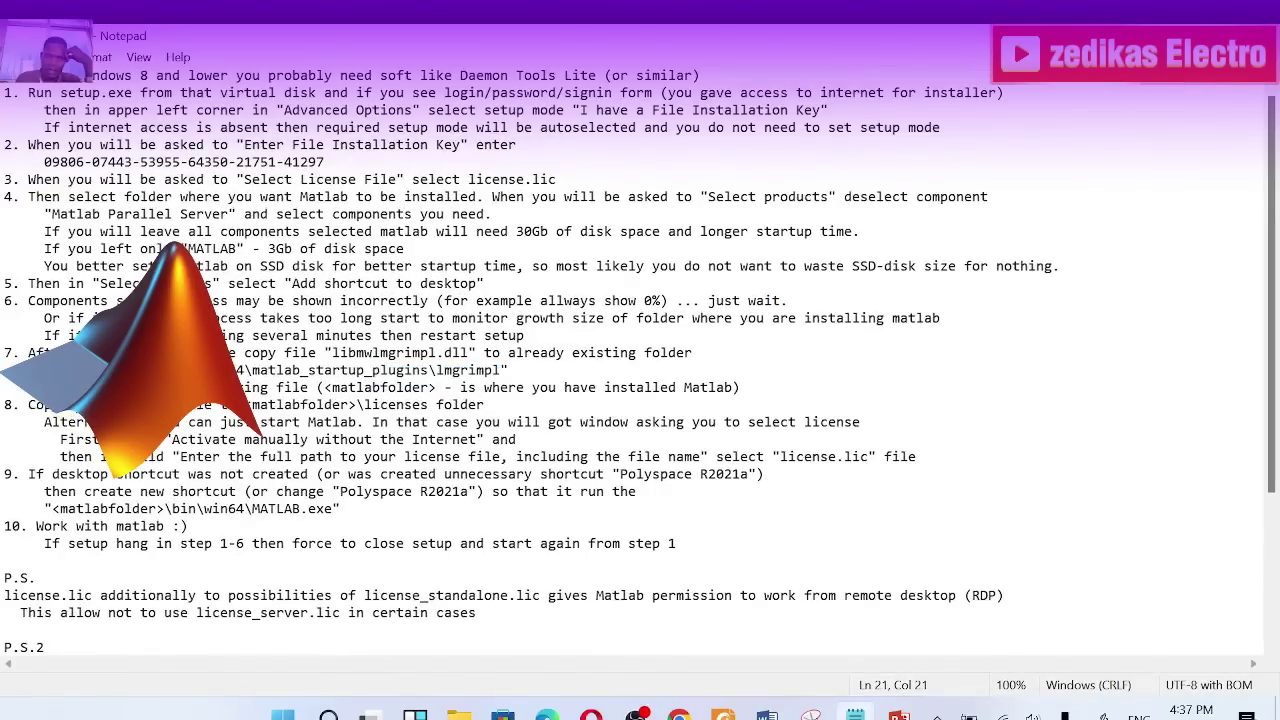
Return to the win64 folder in File Explorer and open licensing\weblicensingclient\licensing\weblicensing\webserviceclient_impl to inspect its contents.
{"action": "key", "text": "alt+Tab"}
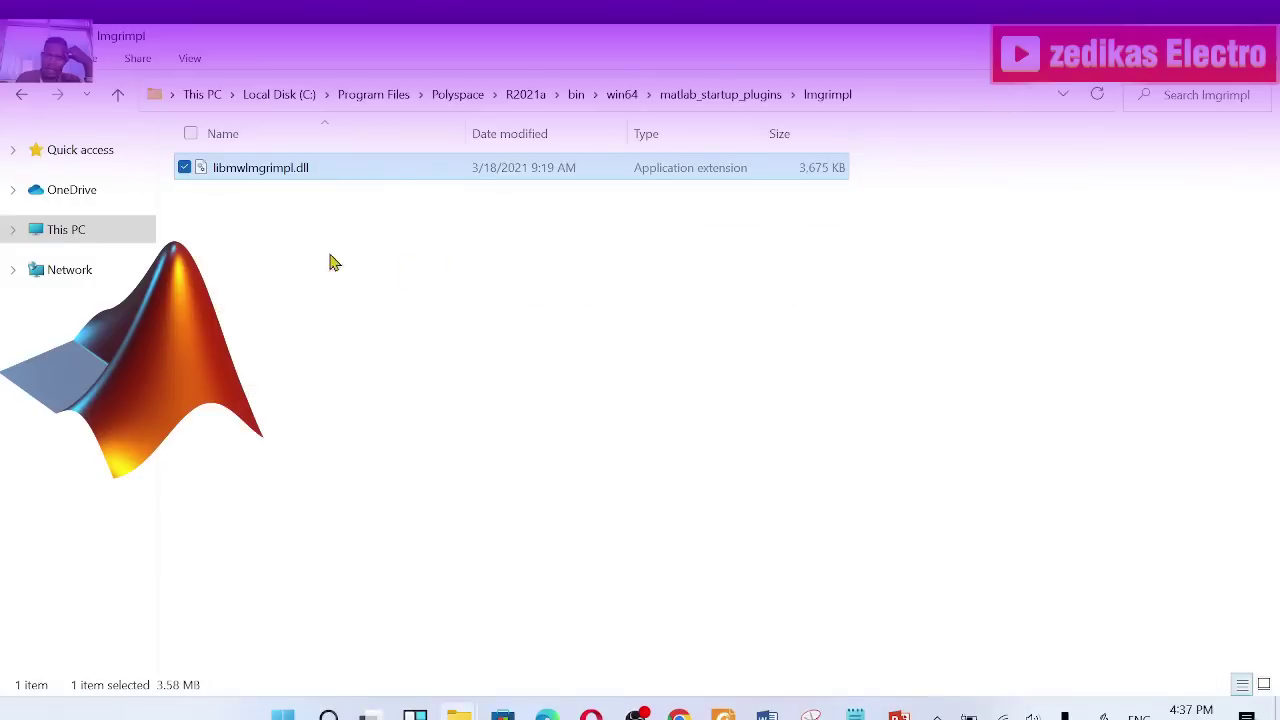
{"action": "left_click", "coordinate": [118, 97]}
{"action": "left_click", "coordinate": [118, 94]}
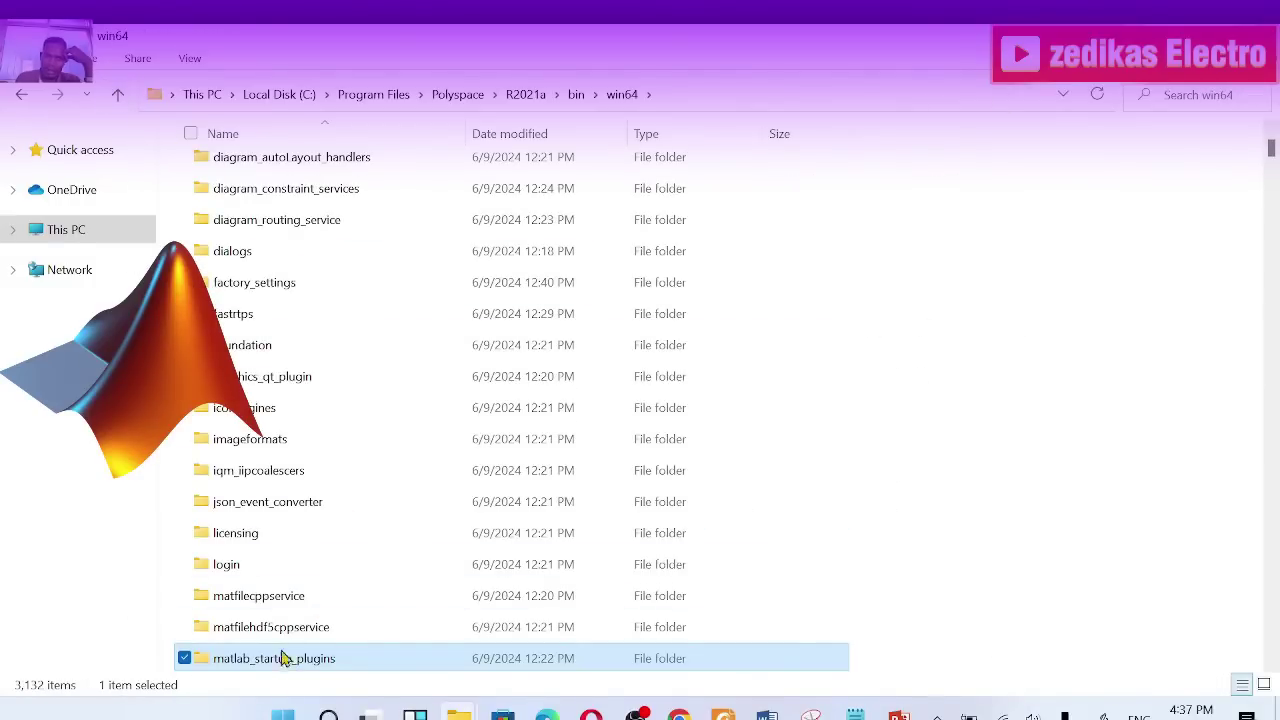
{"action": "double_click", "coordinate": [288, 536]}
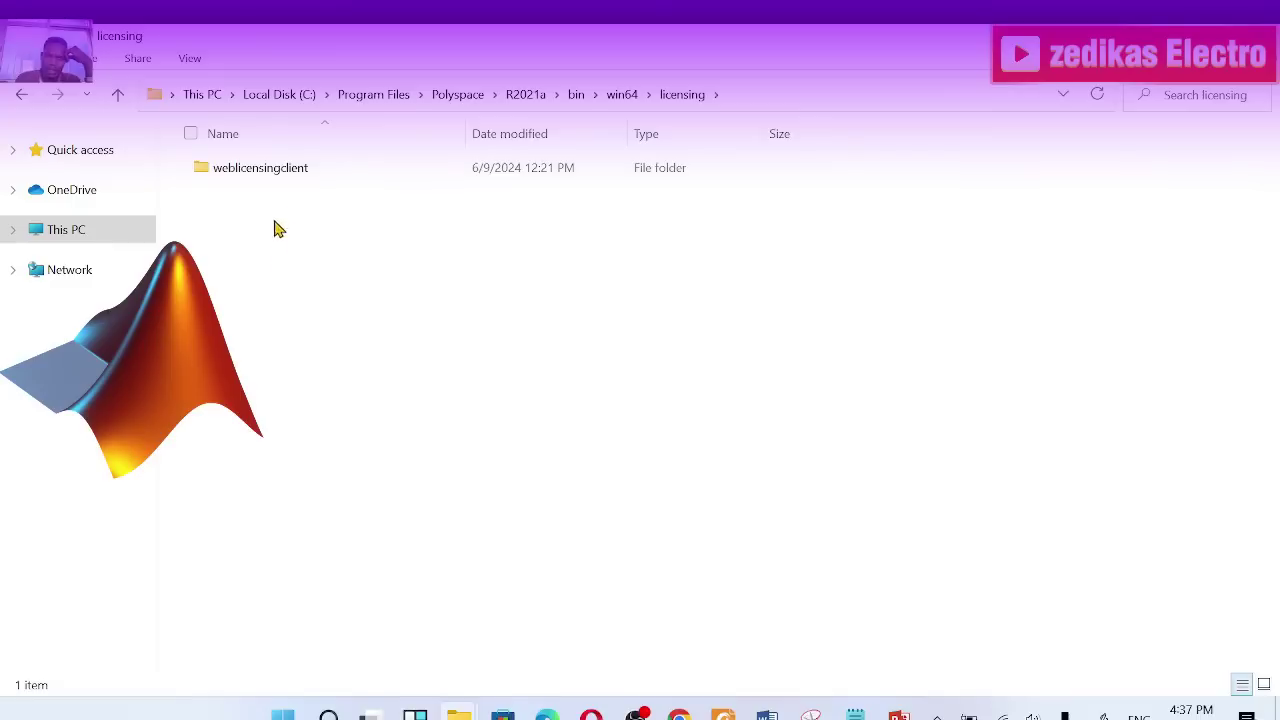
{"action": "double_click", "coordinate": [300, 172]}
{"action": "double_click", "coordinate": [303, 172]}
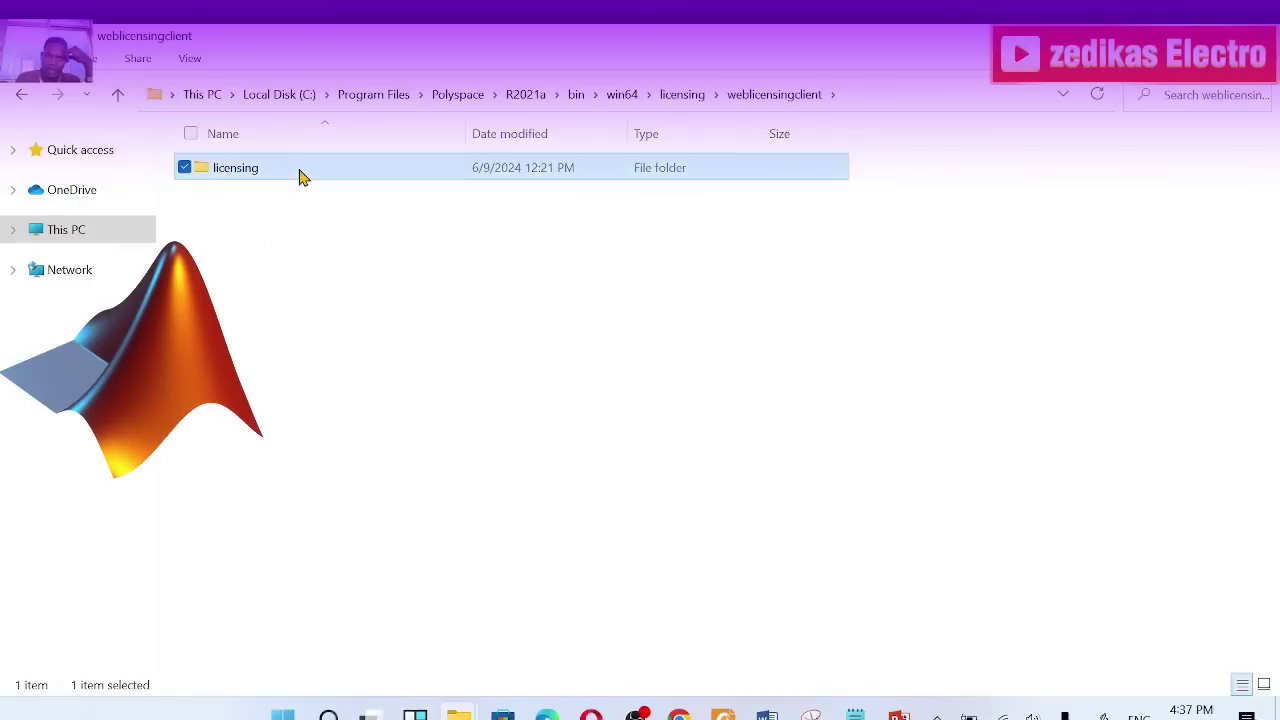
{"action": "double_click", "coordinate": [303, 172]}
{"action": "double_click", "coordinate": [303, 172]}
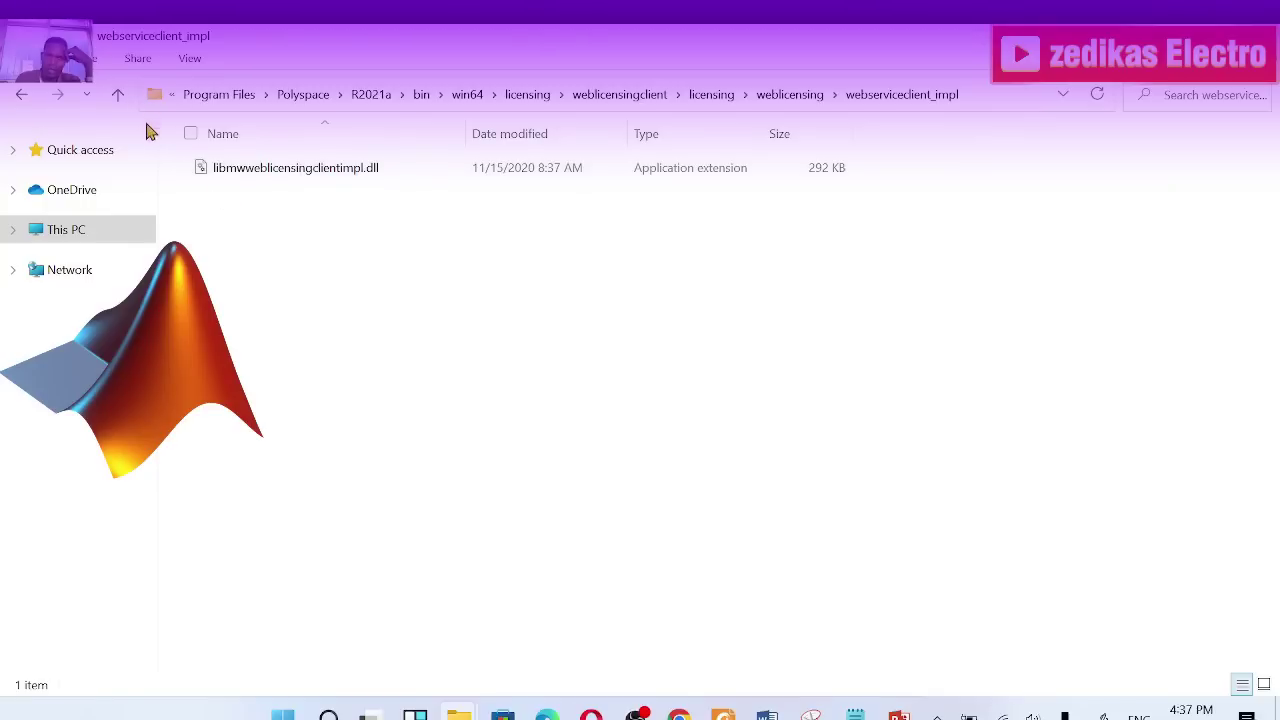
Go back up from the webserviceclient_impl folder to the bin folder of R2021a.
{"action": "left_click", "coordinate": [118, 94]}
{"action": "left_click", "coordinate": [118, 100]}
{"action": "left_click", "coordinate": [118, 100]}
{"action": "left_click", "coordinate": [118, 100]}
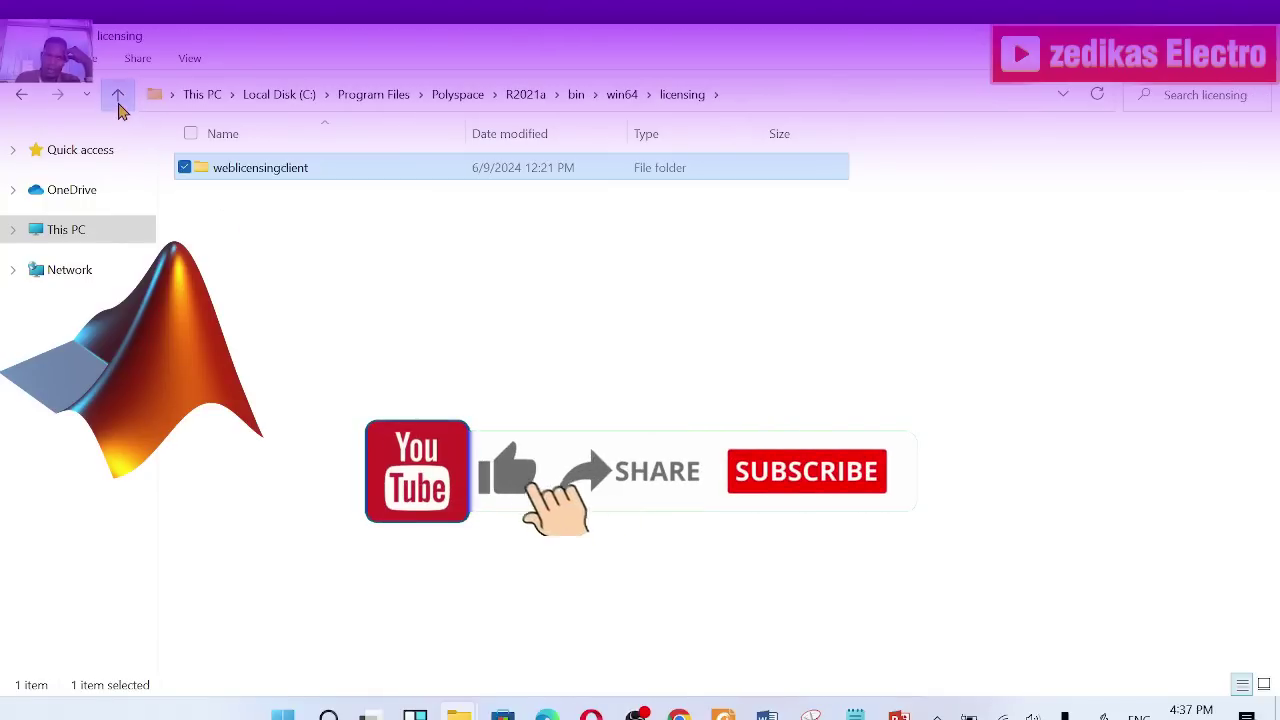
{"action": "left_click", "coordinate": [118, 100]}
{"action": "left_click", "coordinate": [118, 100]}
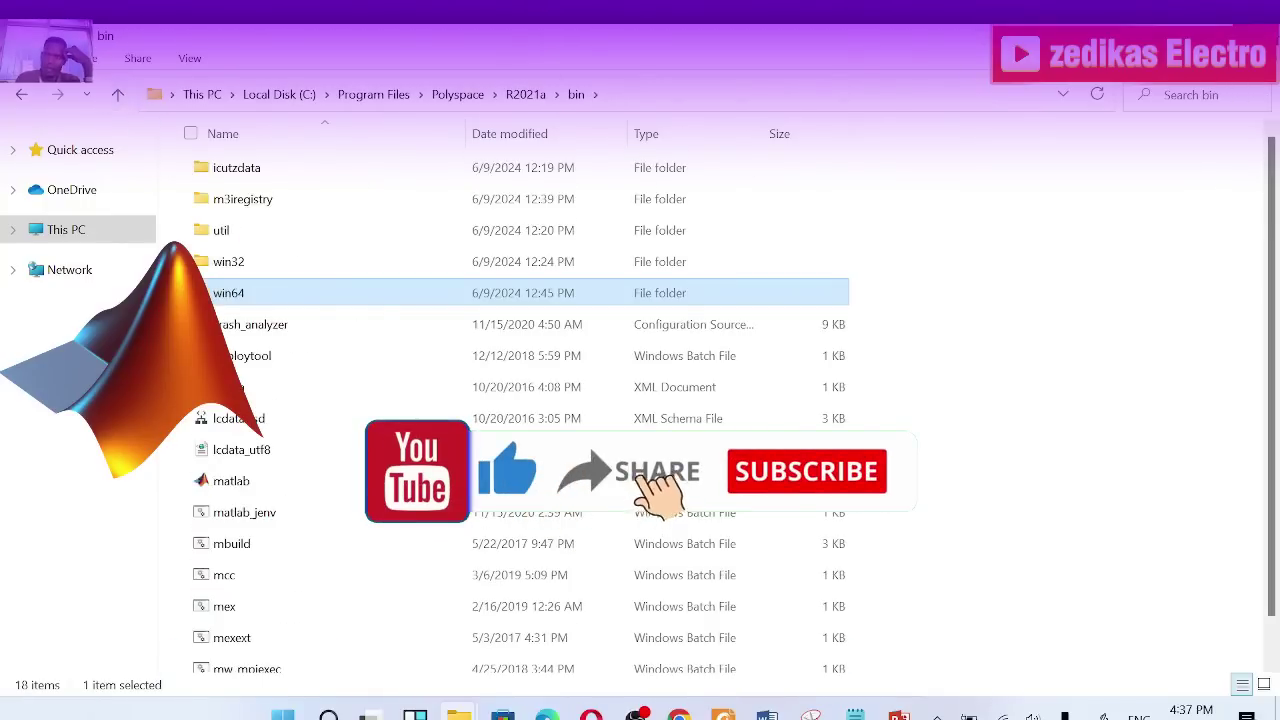
Launch Polyspace R2021a from its desktop shortcut and look over its start page.
{"action": "key", "text": "super+d"}
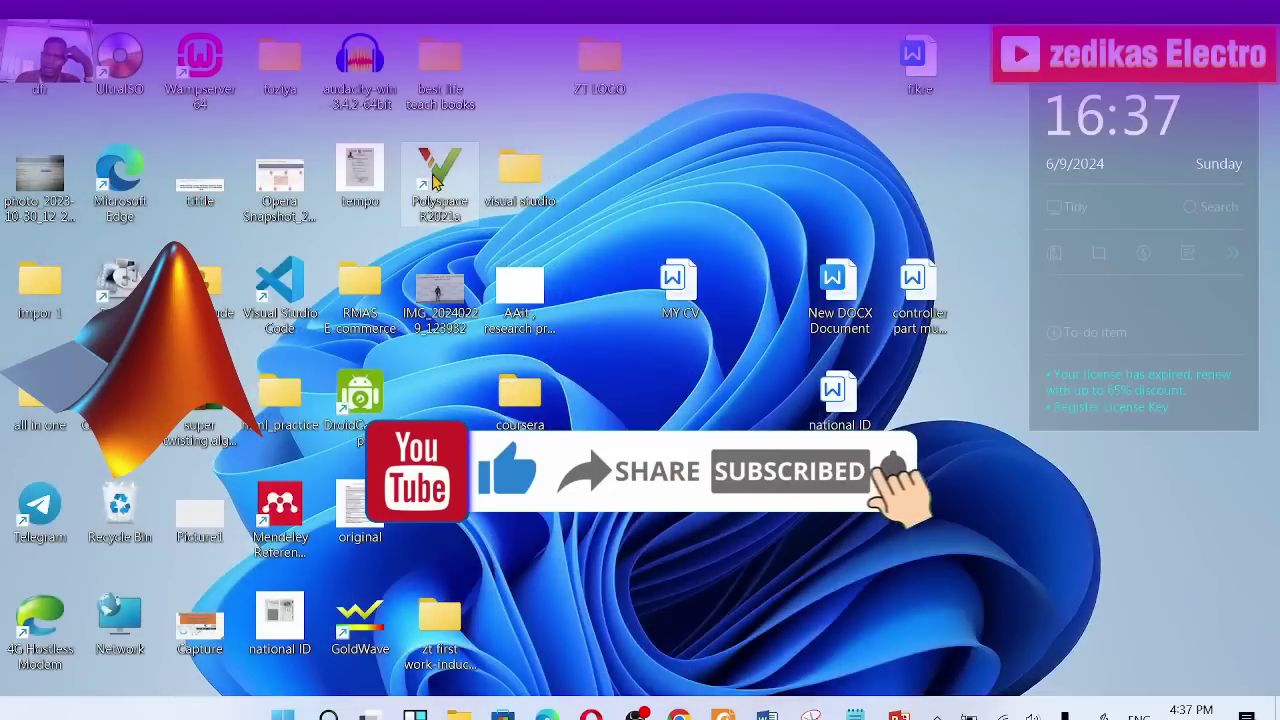
{"action": "left_click", "coordinate": [455, 200]}
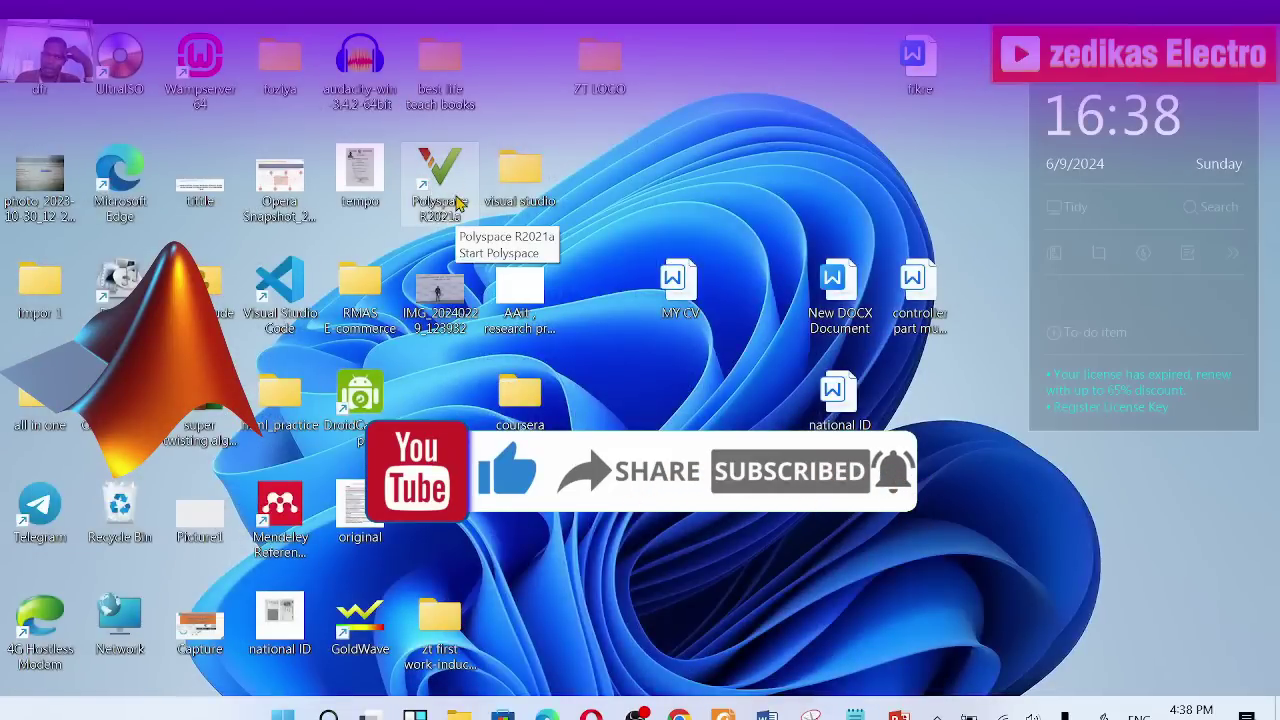
{"action": "double_click", "coordinate": [446, 176]}
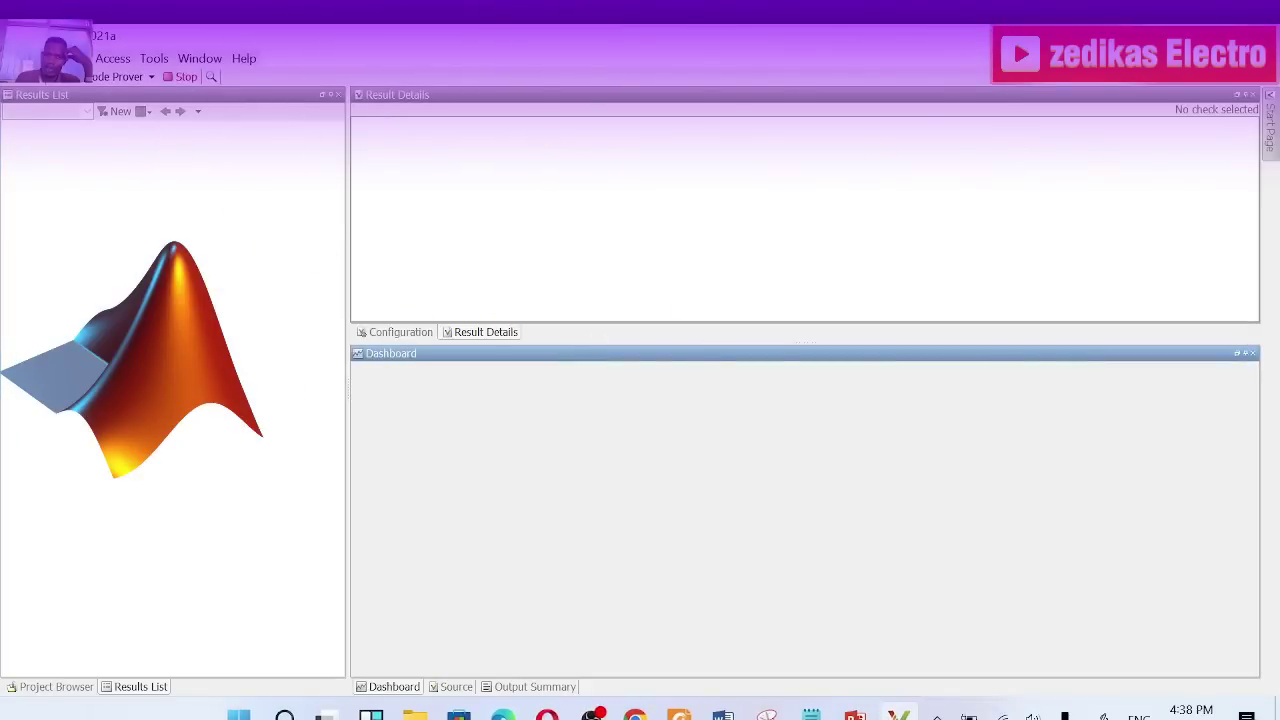
{"action": "left_click", "coordinate": [15, 58]}
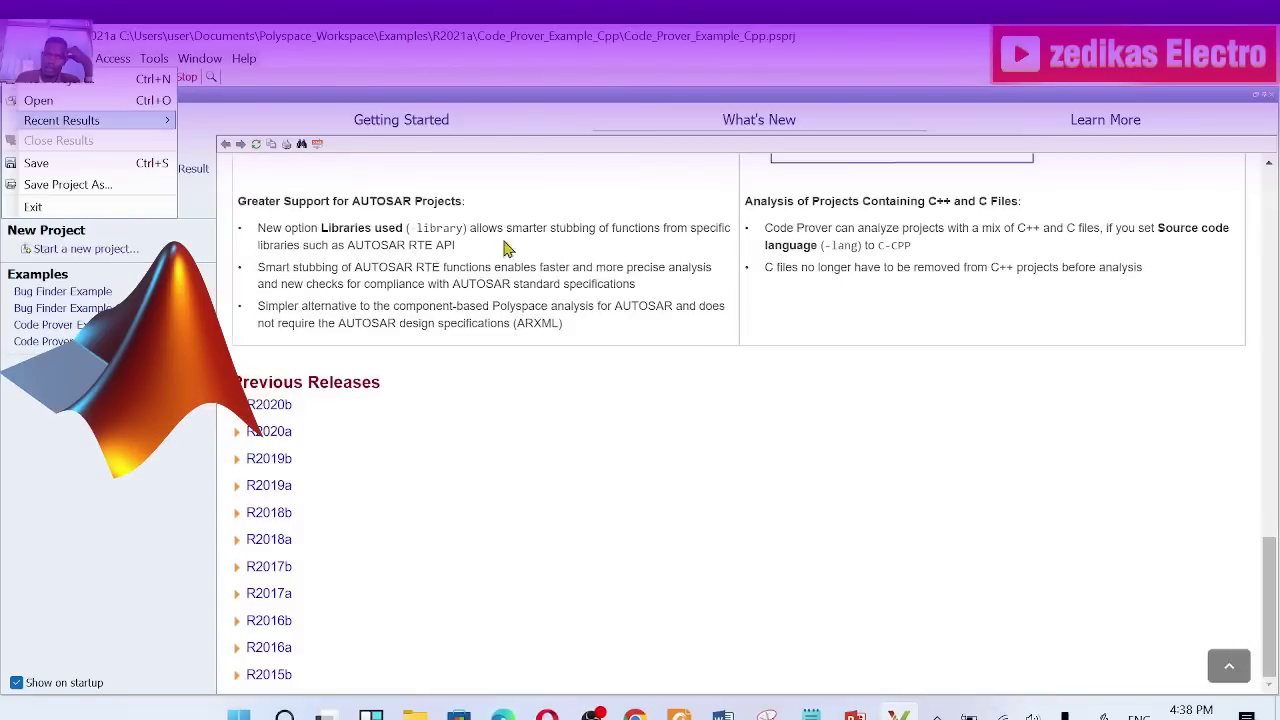
{"action": "left_click", "coordinate": [654, 434]}
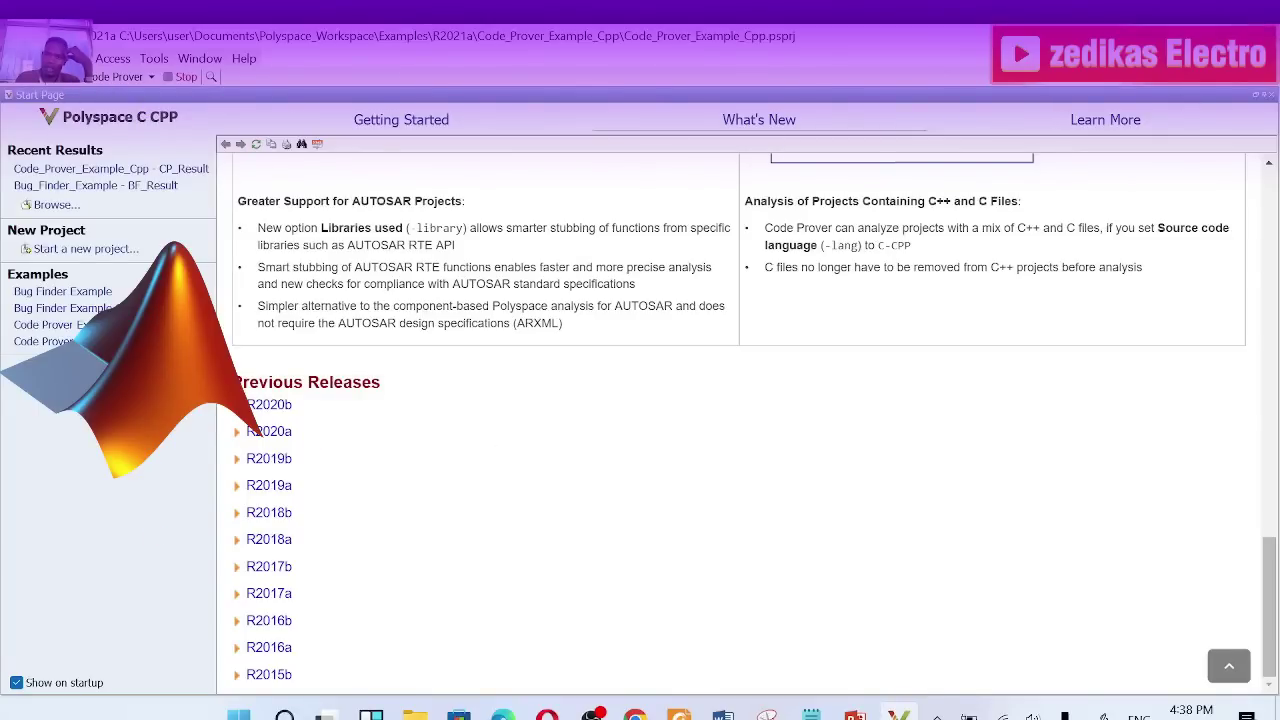
Show the desktop again and refresh it several times.
{"action": "key", "text": "super+d"}
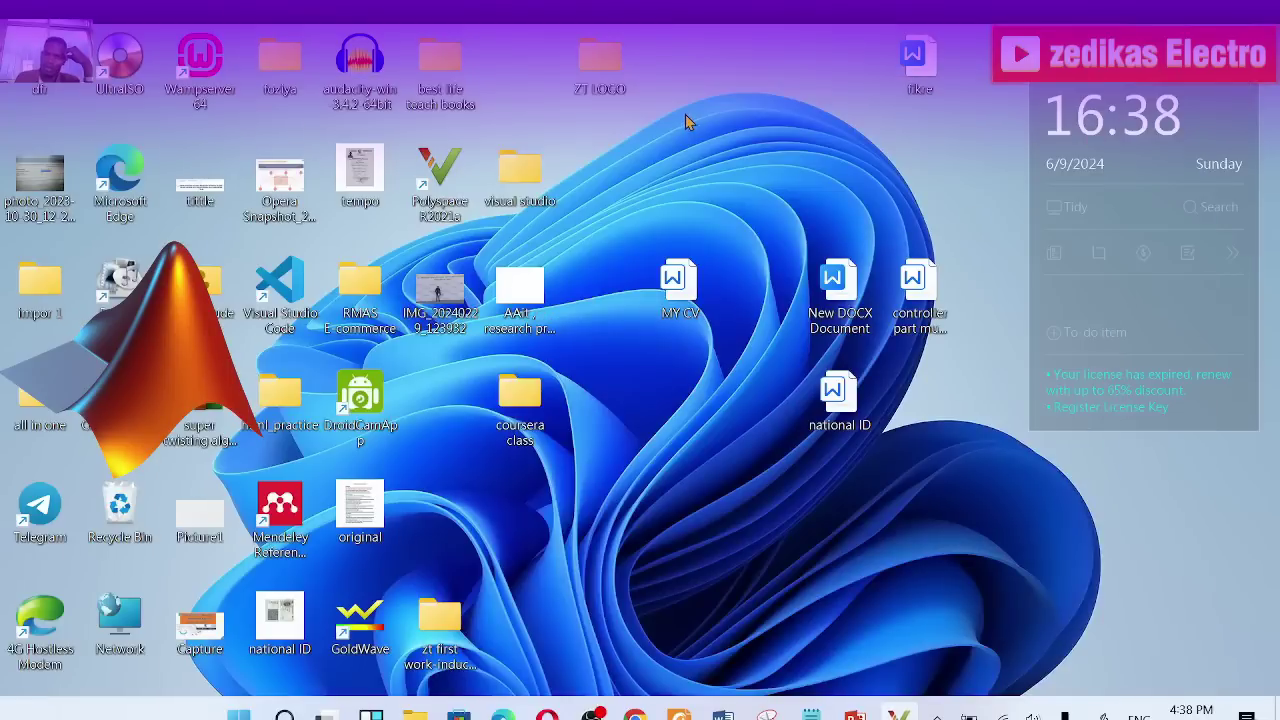
{"action": "right_click", "coordinate": [687, 122]}
{"action": "left_click", "coordinate": [760, 177]}
{"action": "right_click", "coordinate": [737, 106]}
{"action": "left_click", "coordinate": [778, 160]}
{"action": "right_click", "coordinate": [759, 124]}
{"action": "left_click", "coordinate": [793, 185]}
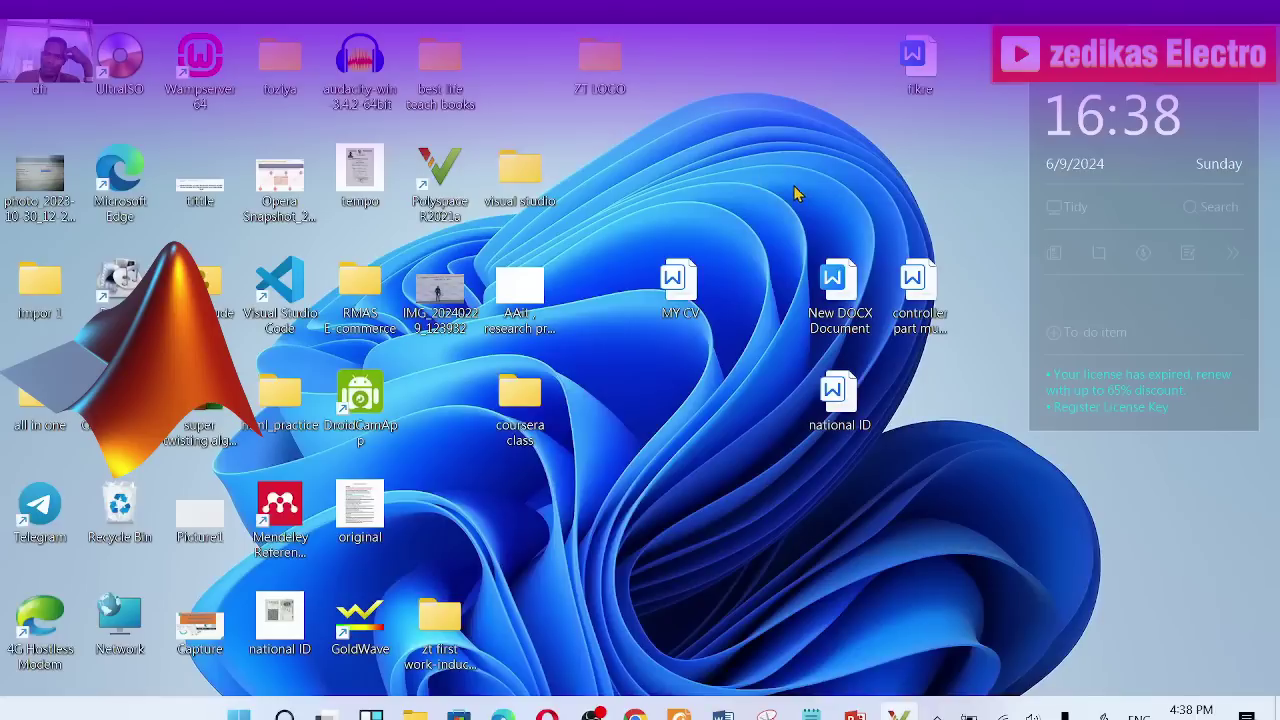
{"action": "right_click", "coordinate": [712, 90]}
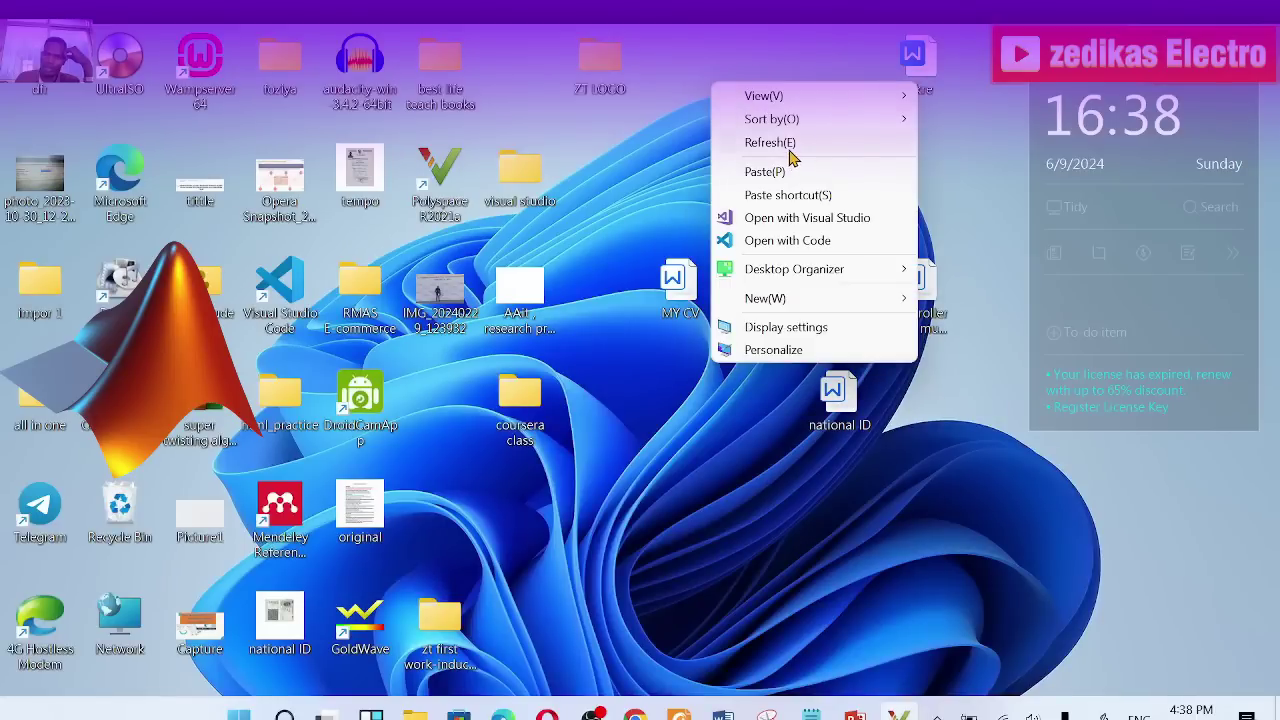
{"action": "left_click", "coordinate": [790, 150]}
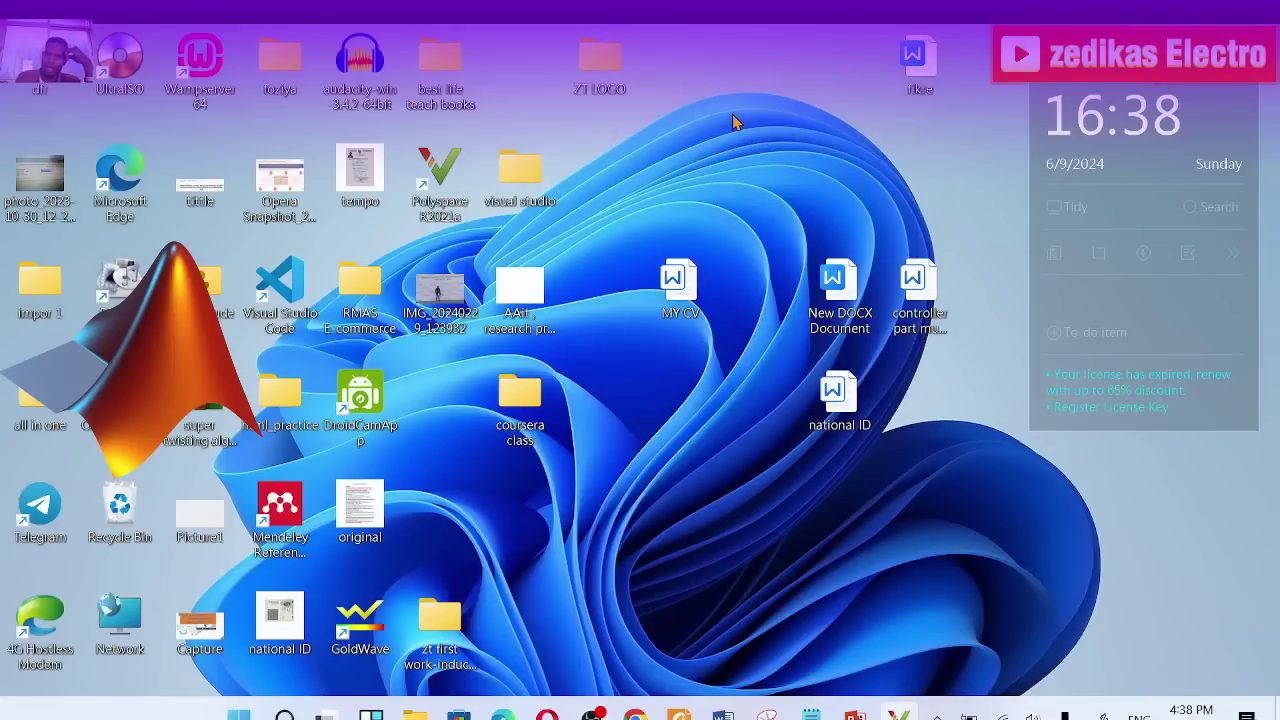